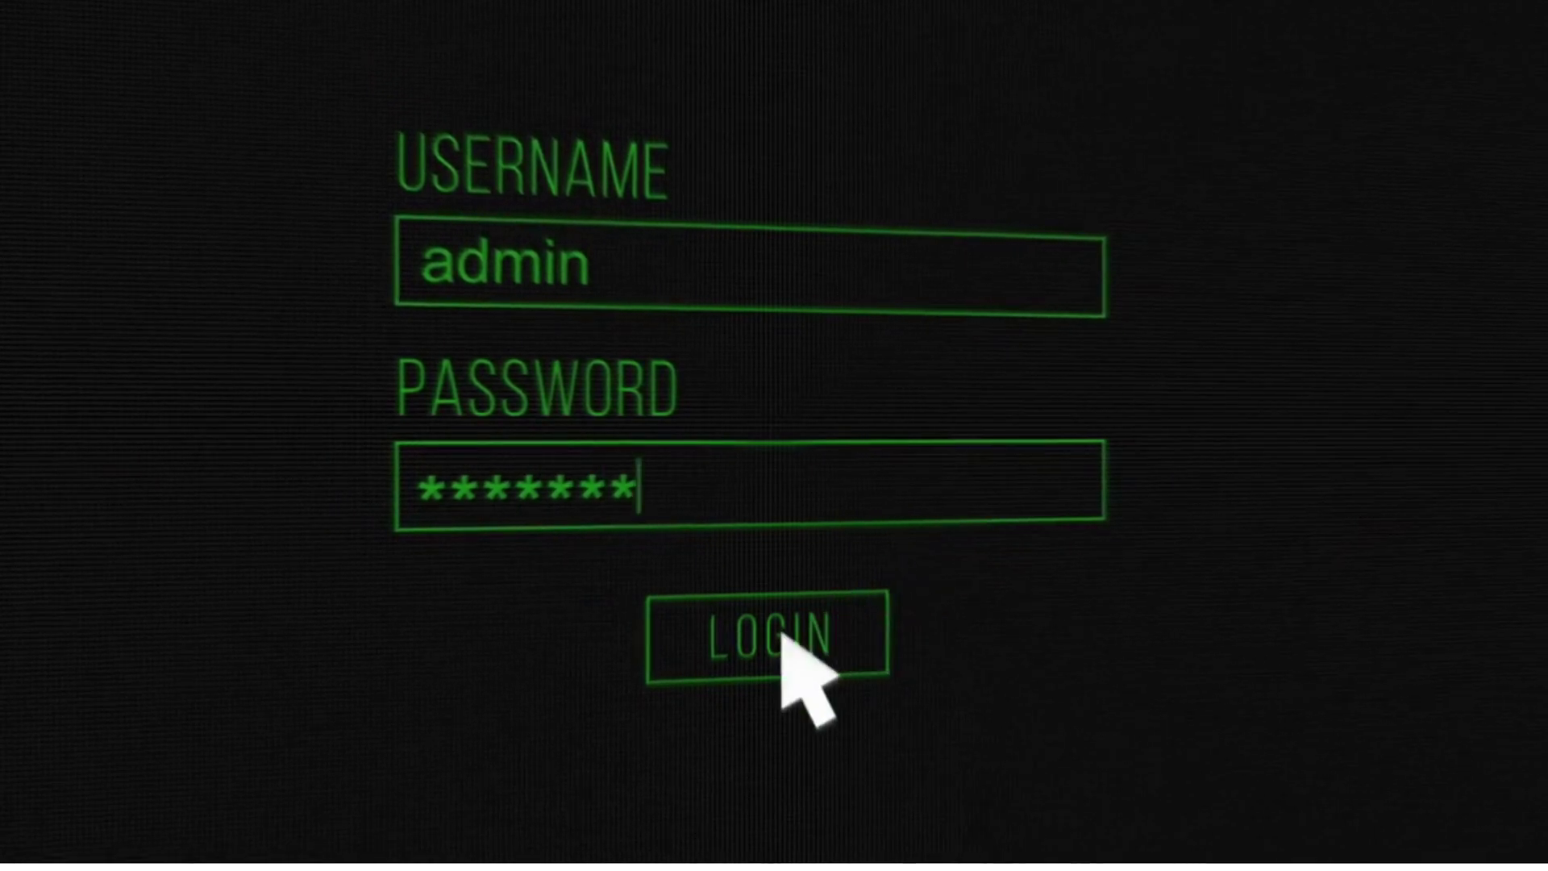
Step: Create the /opt/passbolt folder with mkdir and change into it
{"action": "type", "text": "mkdir "}
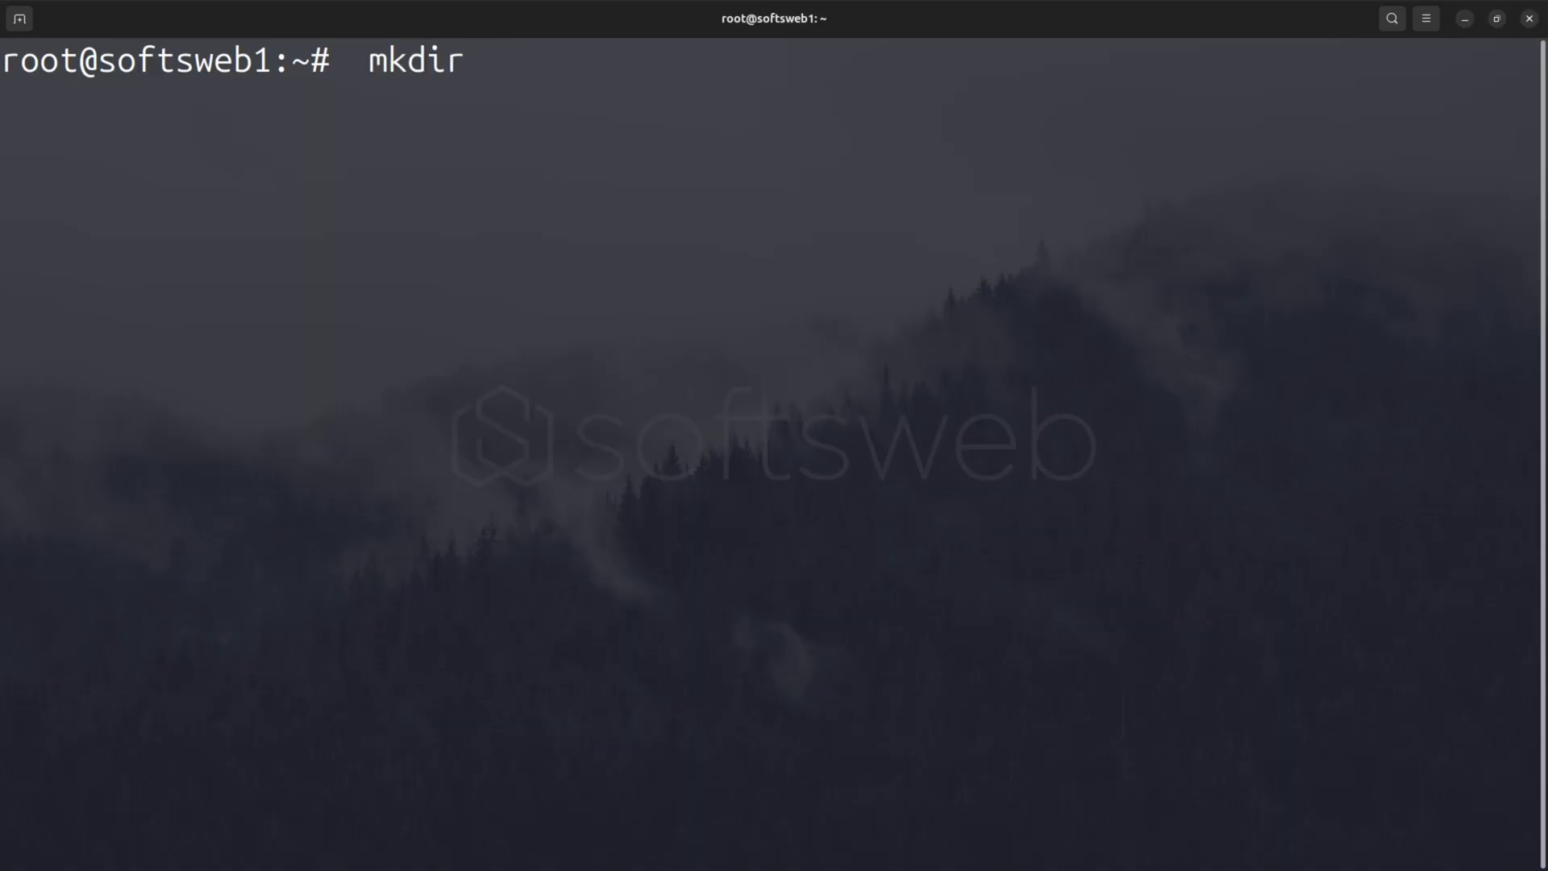
{"action": "type", "text": "/opt/pass"}
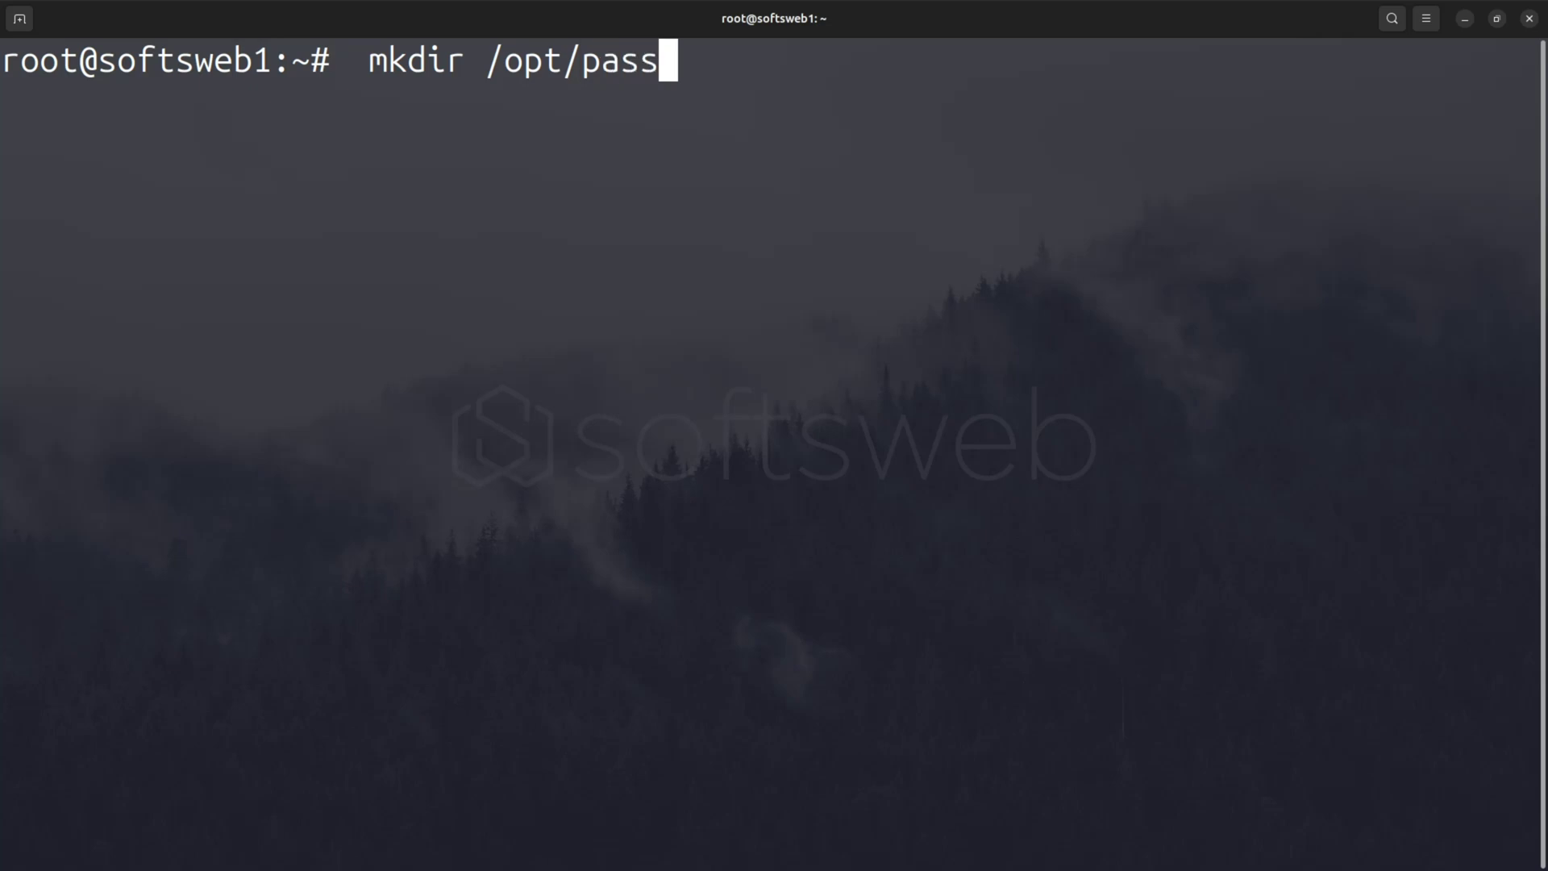
{"action": "type", "text": "bolt"}
{"action": "key", "text": "Return"}
{"action": "type", "text": "cd /opt/pas"}
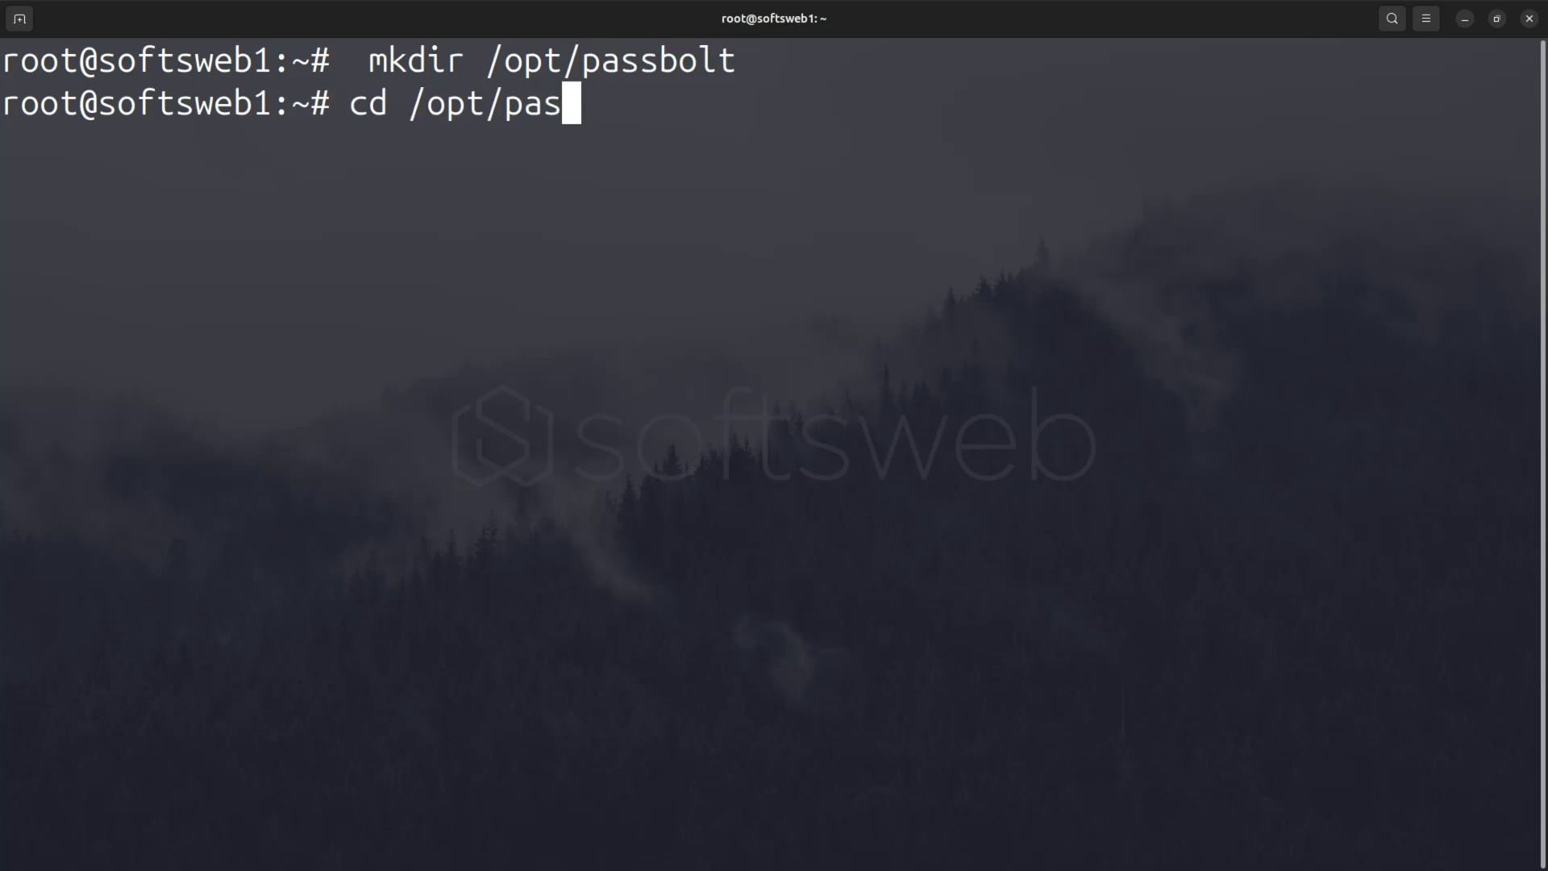
{"action": "type", "text": "bolt"}
{"action": "key", "text": "Return"}
Step: Create docker-compose.yml in nano and paste the prepared mariadb and passbolt compose configuration
{"action": "type", "text": "nano docker-compose.yml"}
{"action": "key", "text": "Return"}
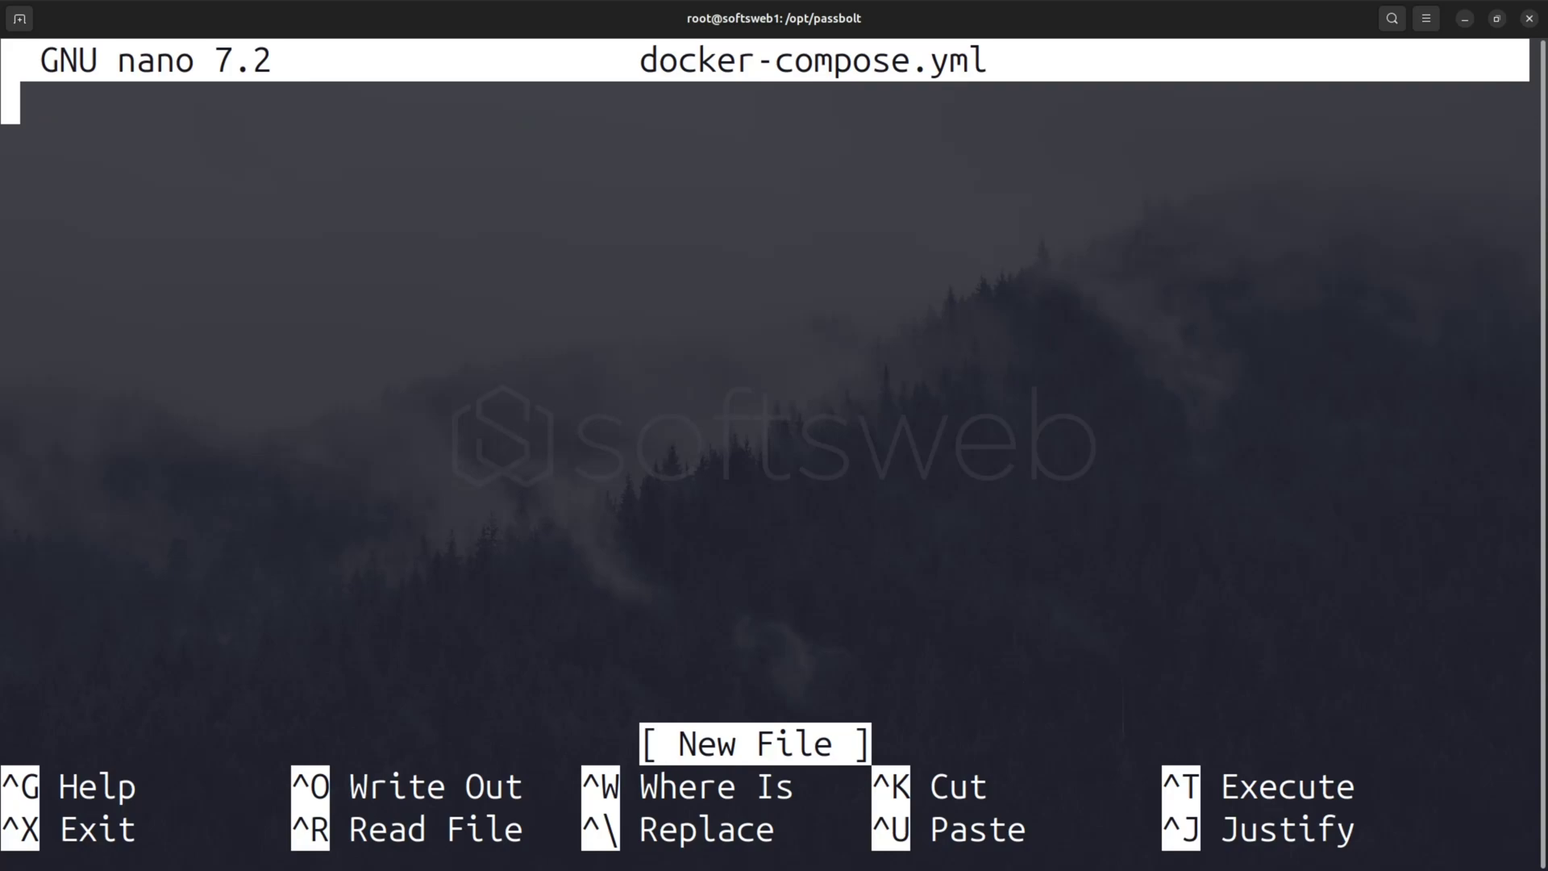
{"action": "key", "text": "ctrl+minus"}
{"action": "key", "text": "ctrl+shift+v"}
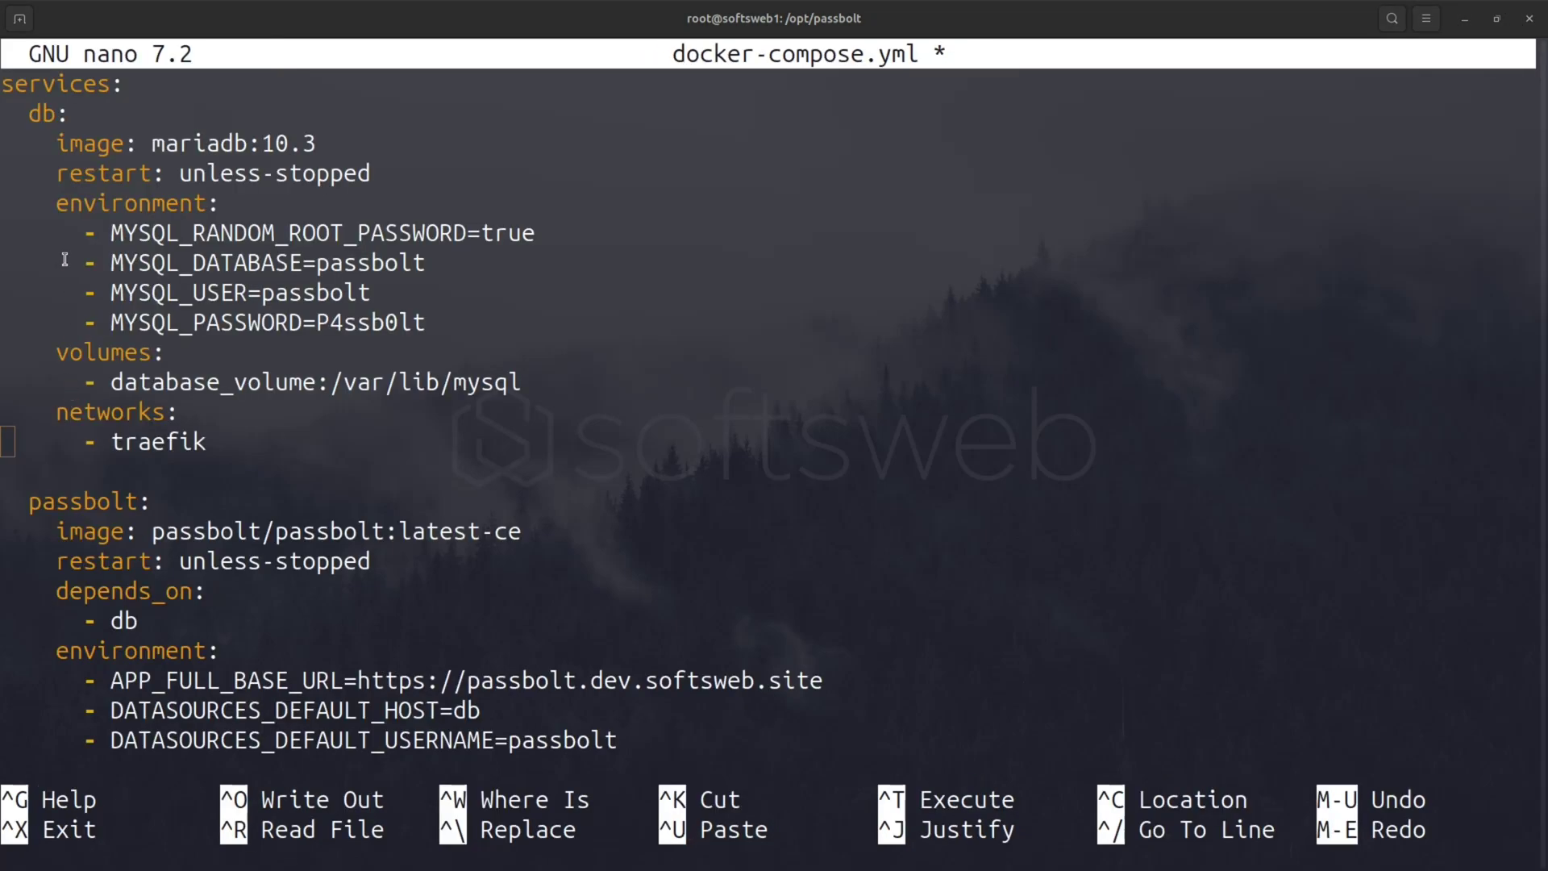
Step: Highlight the db service's mariadb:10.3 image, unless-stopped restart, credentials, database_volume and traefik network
{"action": "left_click_drag", "start_coordinate": [22, 111], "coordinate": [69, 113]}
{"action": "left_click_drag", "start_coordinate": [29, 500], "coordinate": [149, 496]}
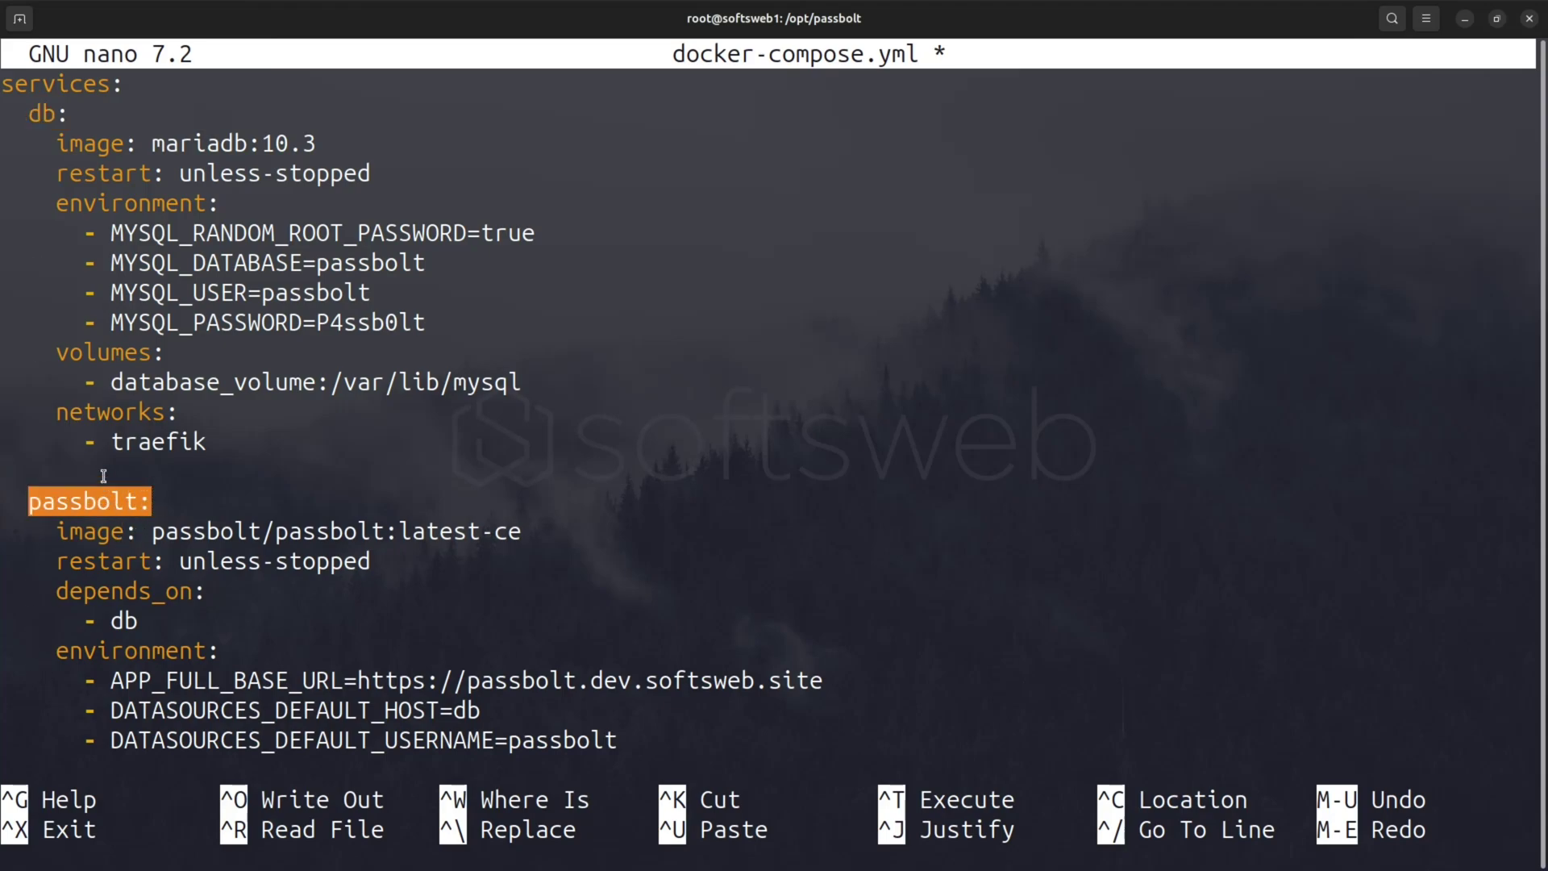
{"action": "left_click_drag", "start_coordinate": [29, 110], "coordinate": [70, 113]}
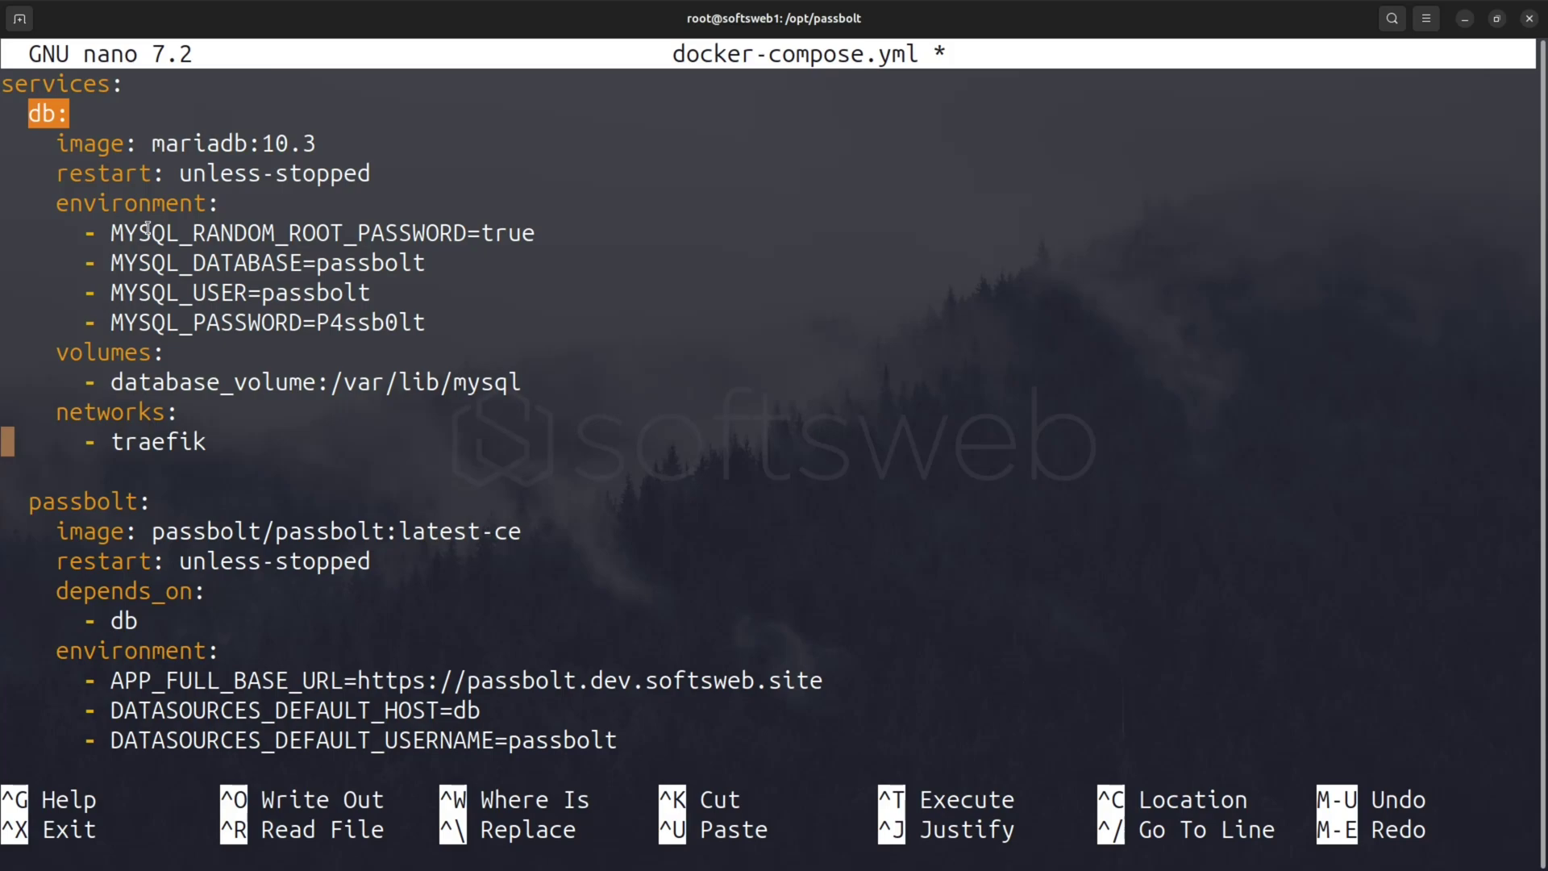
{"action": "left_click_drag", "start_coordinate": [319, 143], "coordinate": [153, 153]}
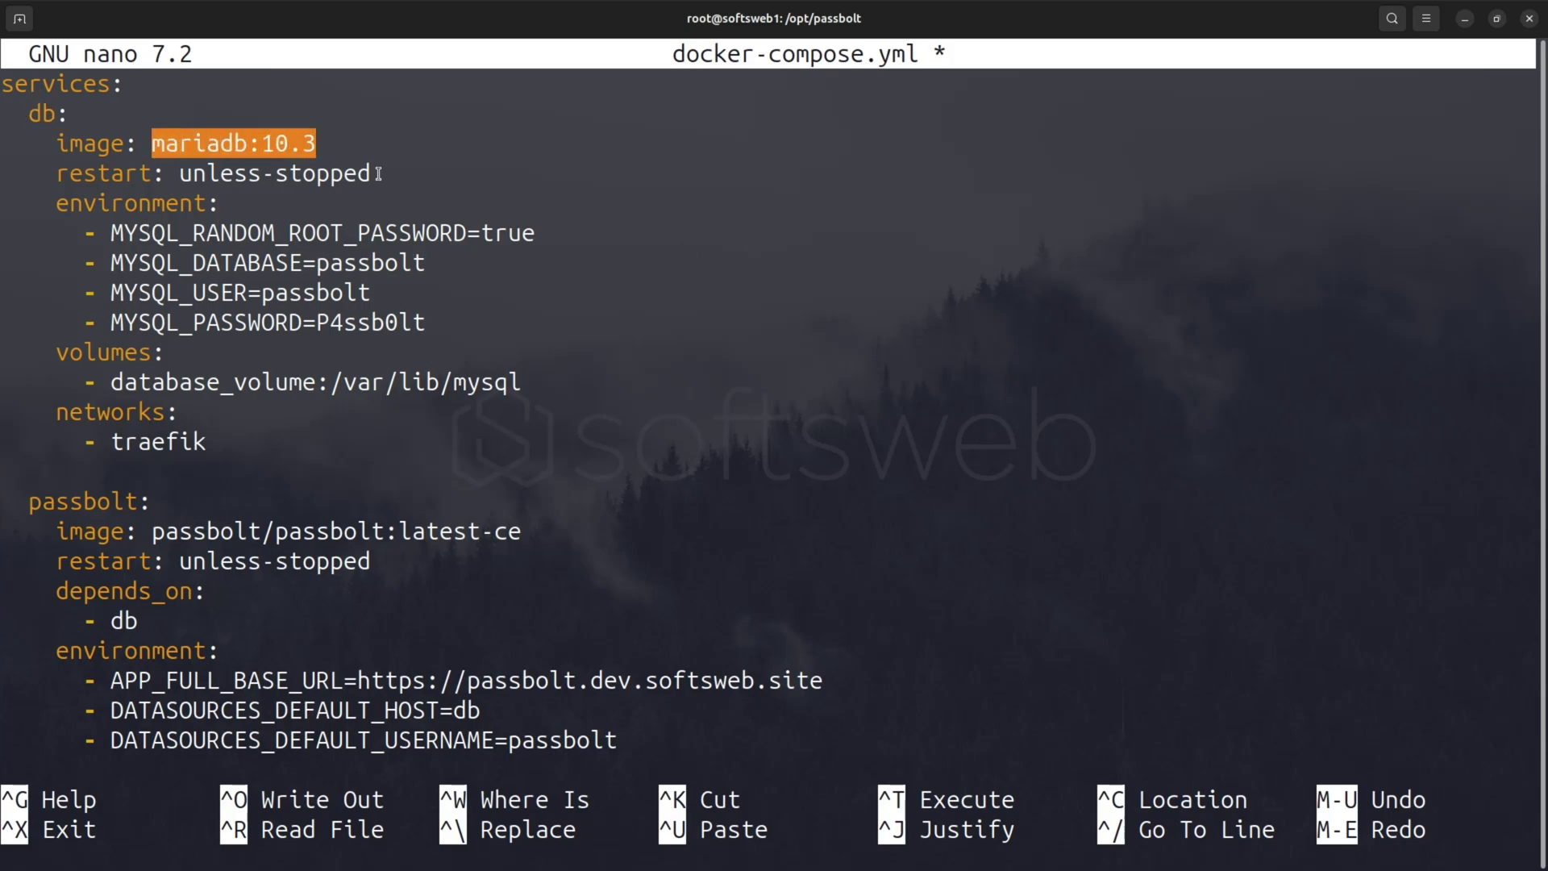
{"action": "left_click_drag", "start_coordinate": [374, 173], "coordinate": [177, 161]}
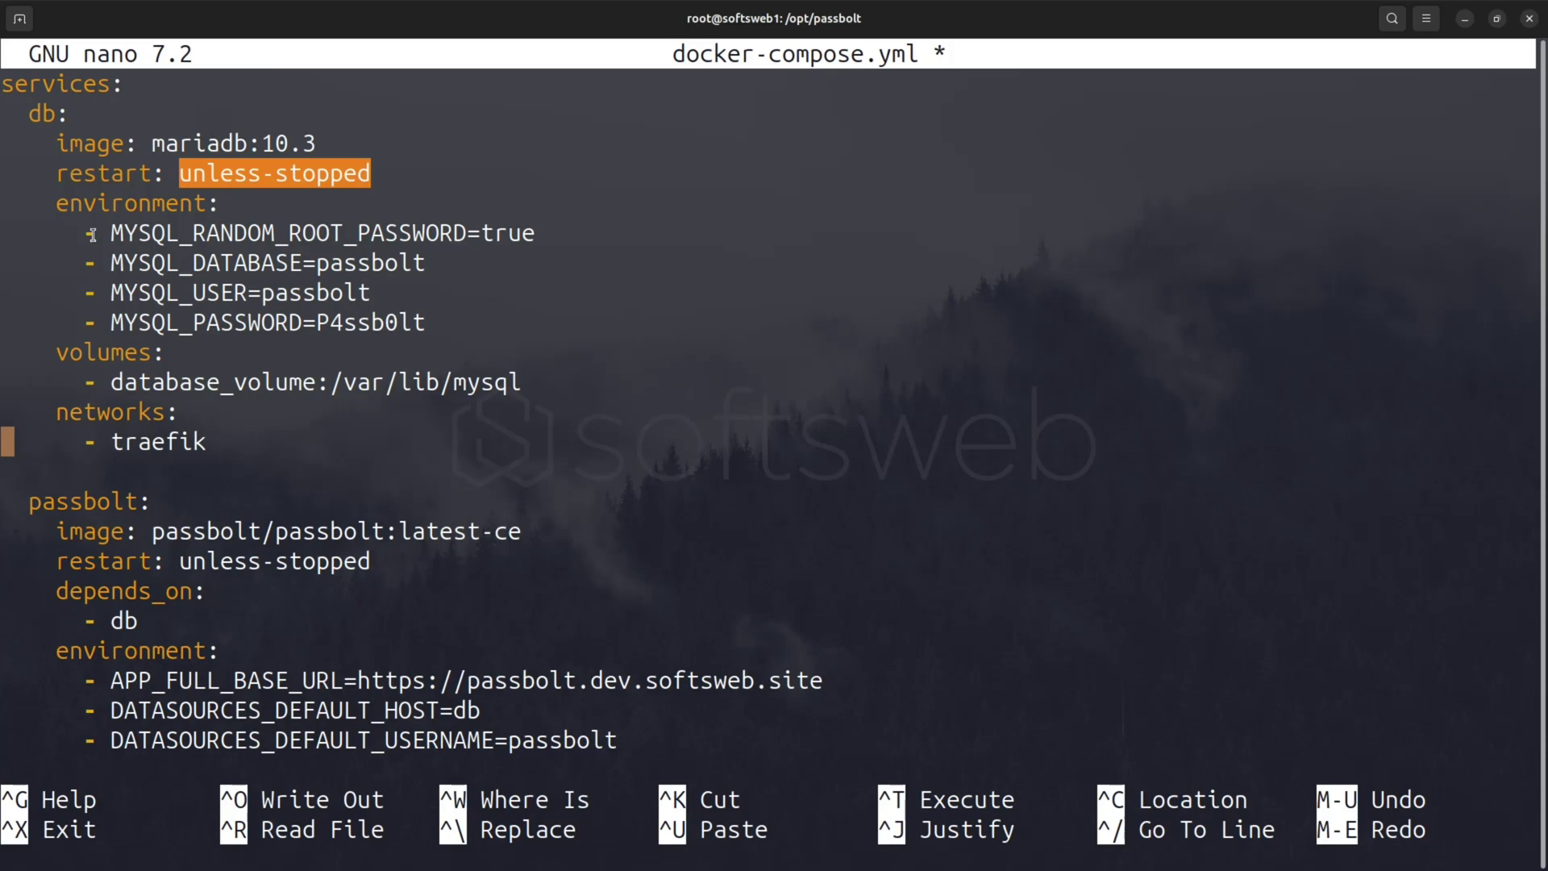
{"action": "left_click_drag", "start_coordinate": [110, 225], "coordinate": [543, 225]}
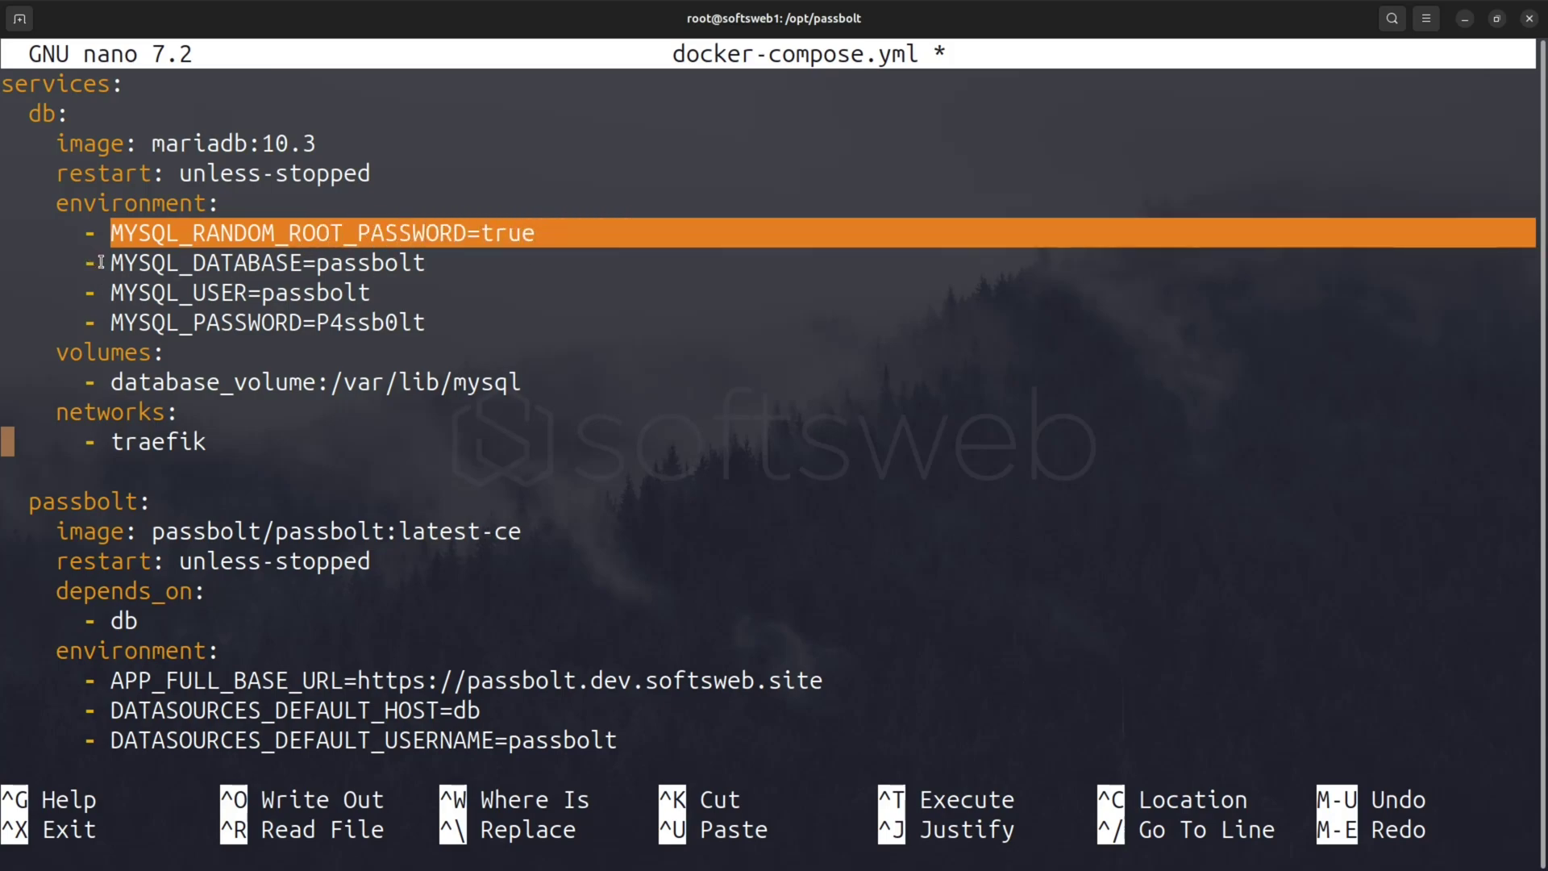
{"action": "left_click_drag", "start_coordinate": [110, 264], "coordinate": [433, 323]}
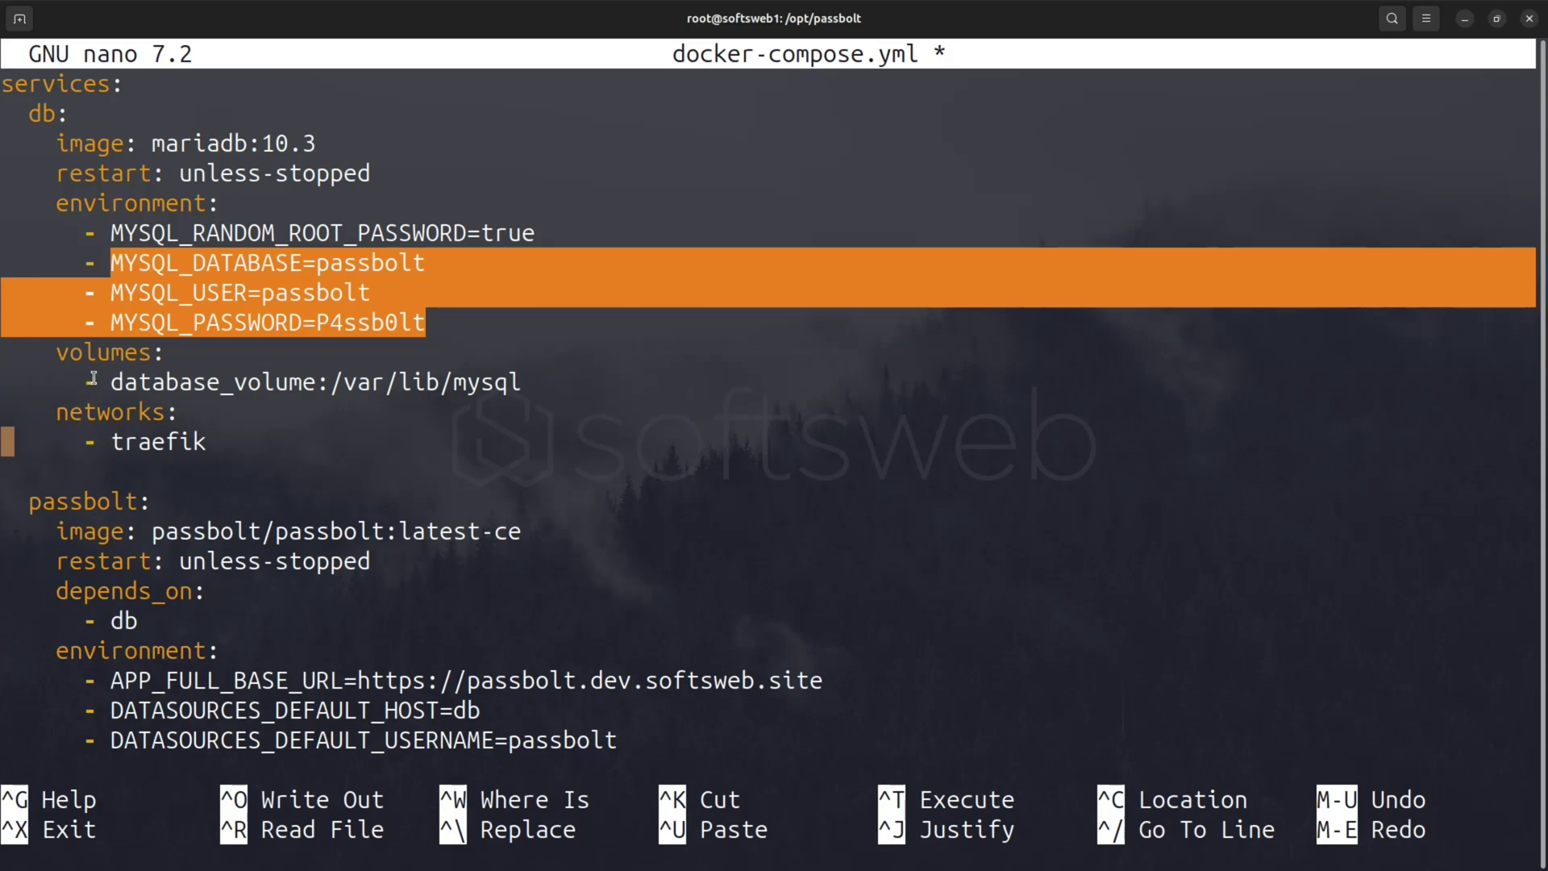
{"action": "left_click_drag", "start_coordinate": [110, 382], "coordinate": [507, 367]}
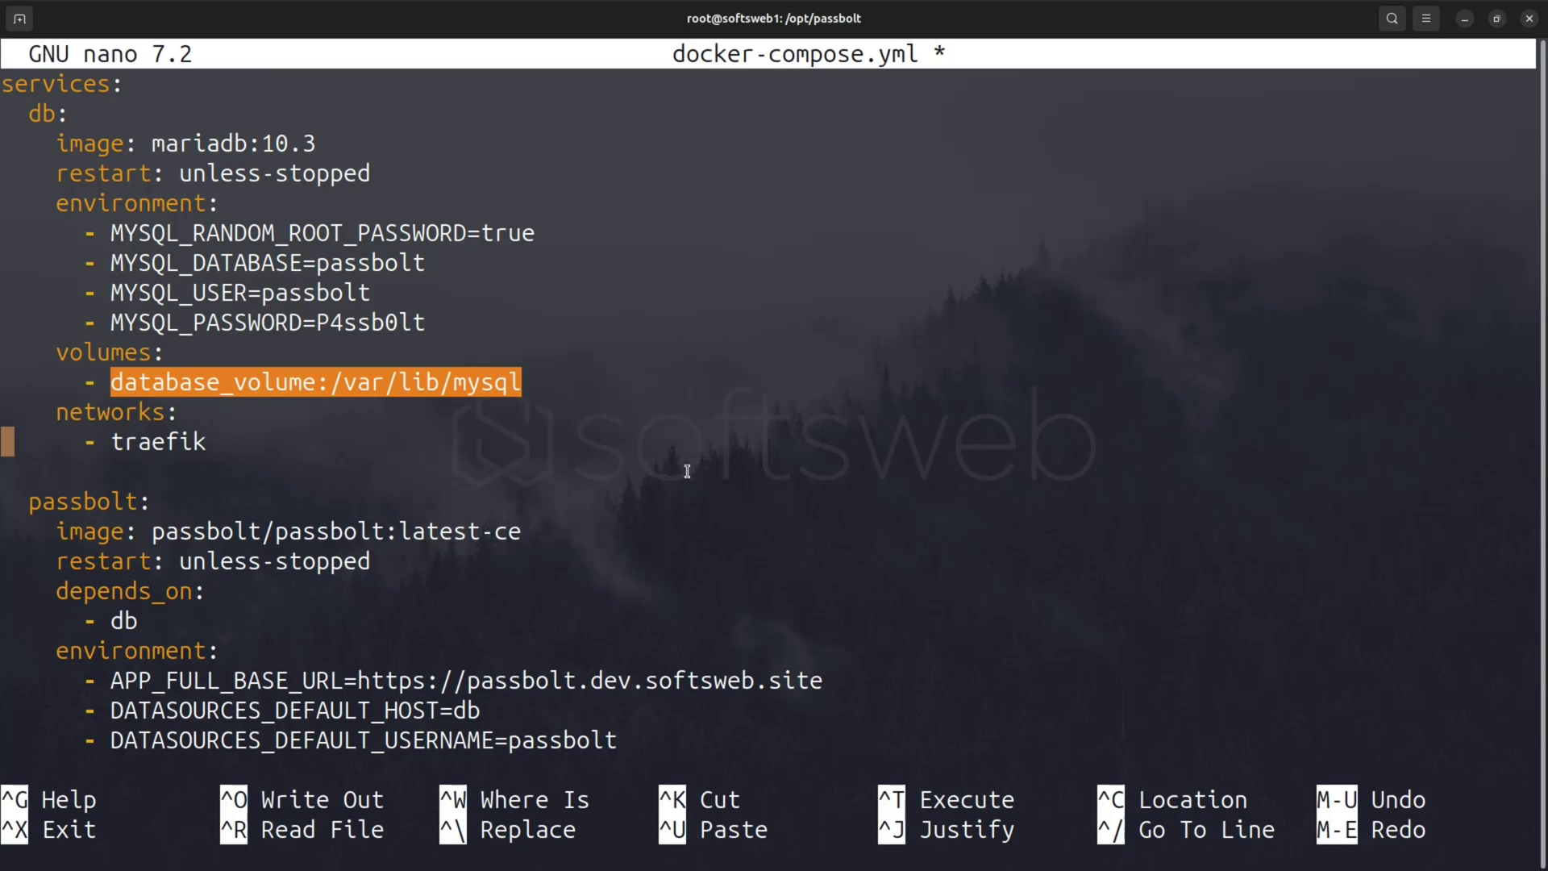
{"action": "left_click_drag", "start_coordinate": [204, 437], "coordinate": [101, 435]}
Step: Highlight the passbolt service's db dependency, APP_FULL_BASE_URL and e-mail transport settings
{"action": "left_click", "coordinate": [117, 444]}
{"action": "scroll", "coordinate": [151, 202], "scroll_direction": "down", "scroll_amount": 4}
{"action": "left_click_drag", "start_coordinate": [151, 202], "coordinate": [520, 207]}
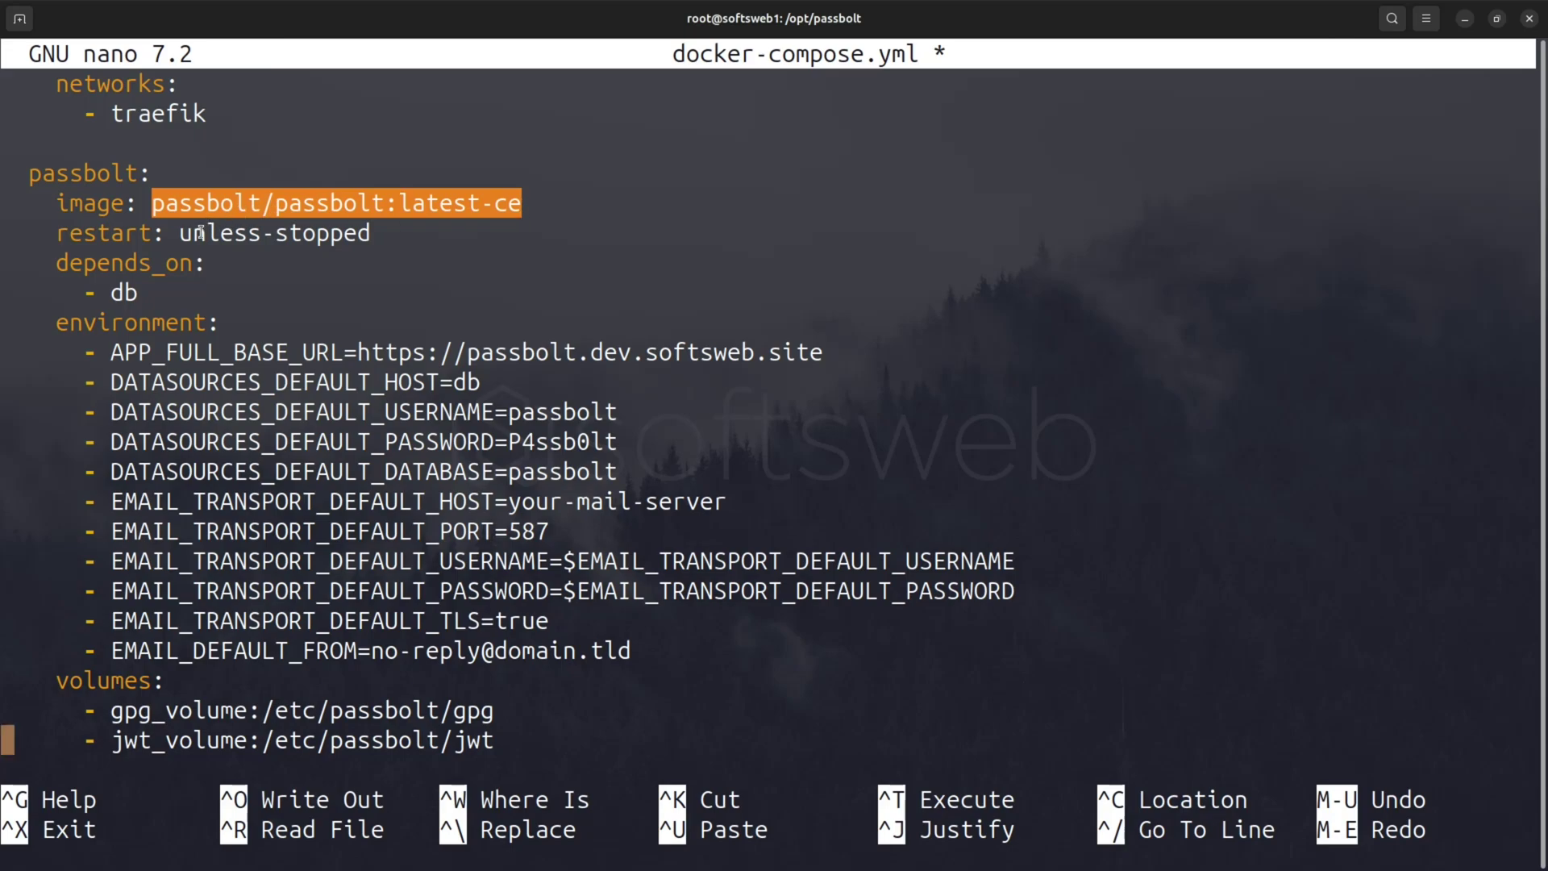
{"action": "left_click_drag", "start_coordinate": [55, 263], "coordinate": [140, 282]}
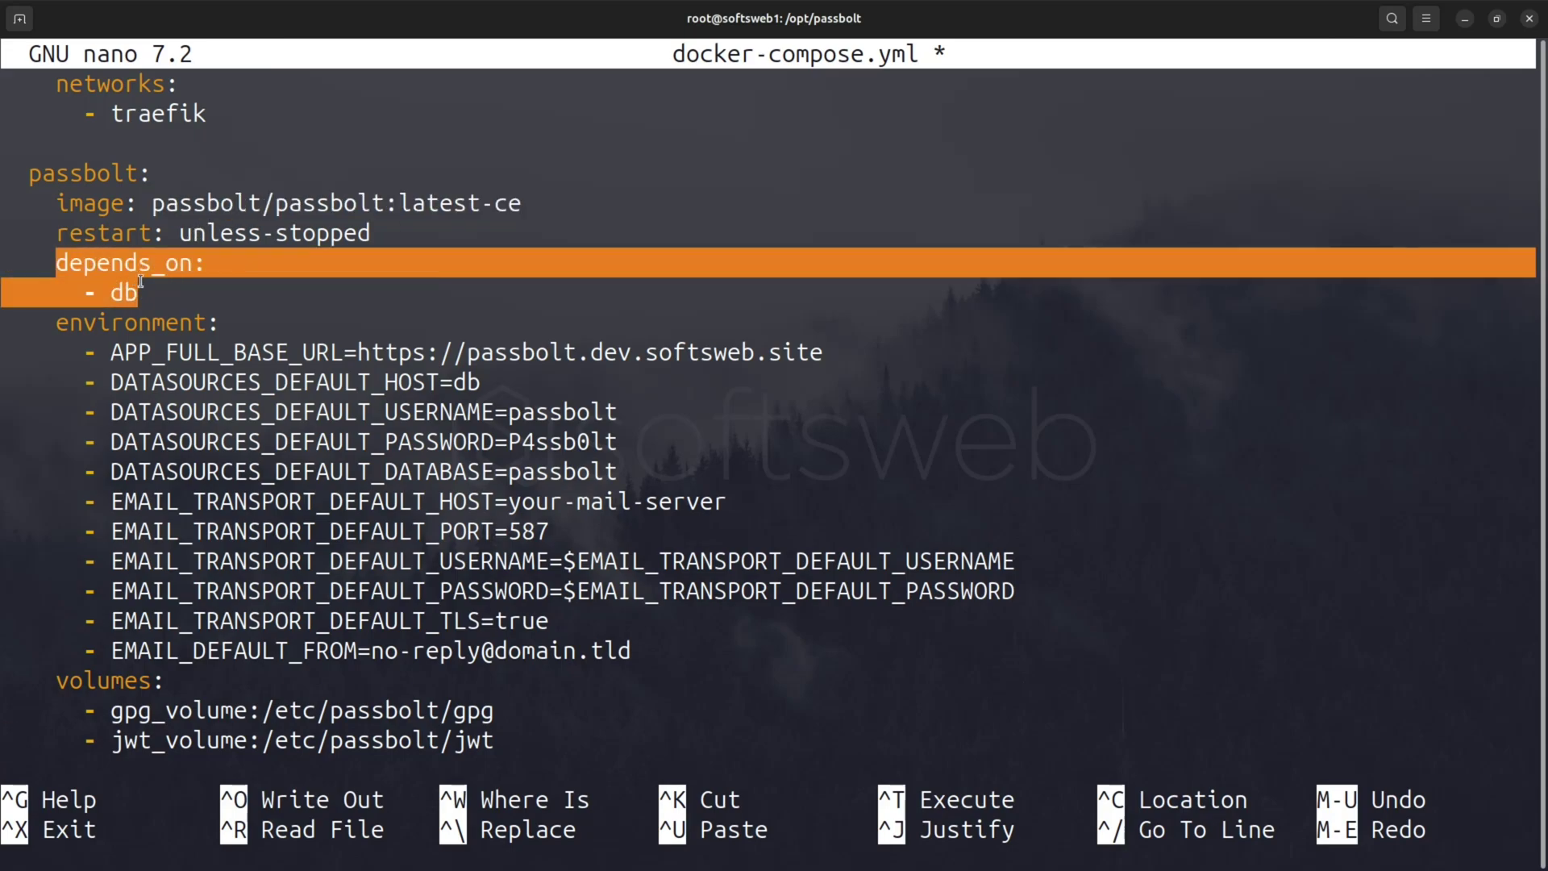
{"action": "left_click", "coordinate": [485, 280]}
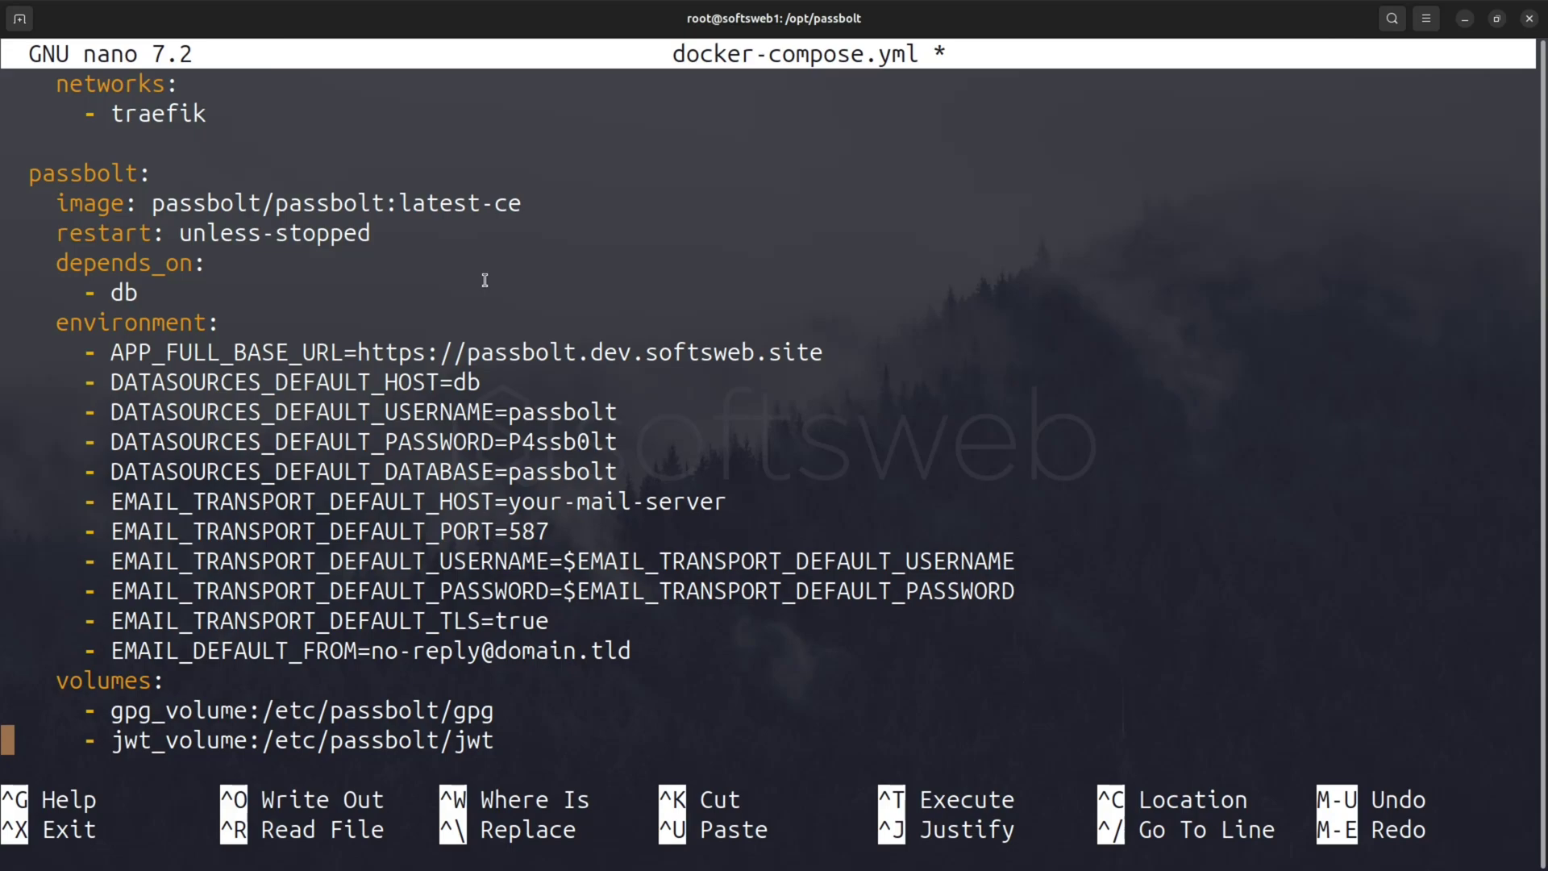
{"action": "type", "text": "command: [\"/usr/bin/wait-for.sh\", \"-t\", \"0\", \"db:3306\", \"--\", \"/docker-entrypoint.sh\"]     labels:       - \"traefik.http.routers.passbolt.entrypoints=websecure\""}
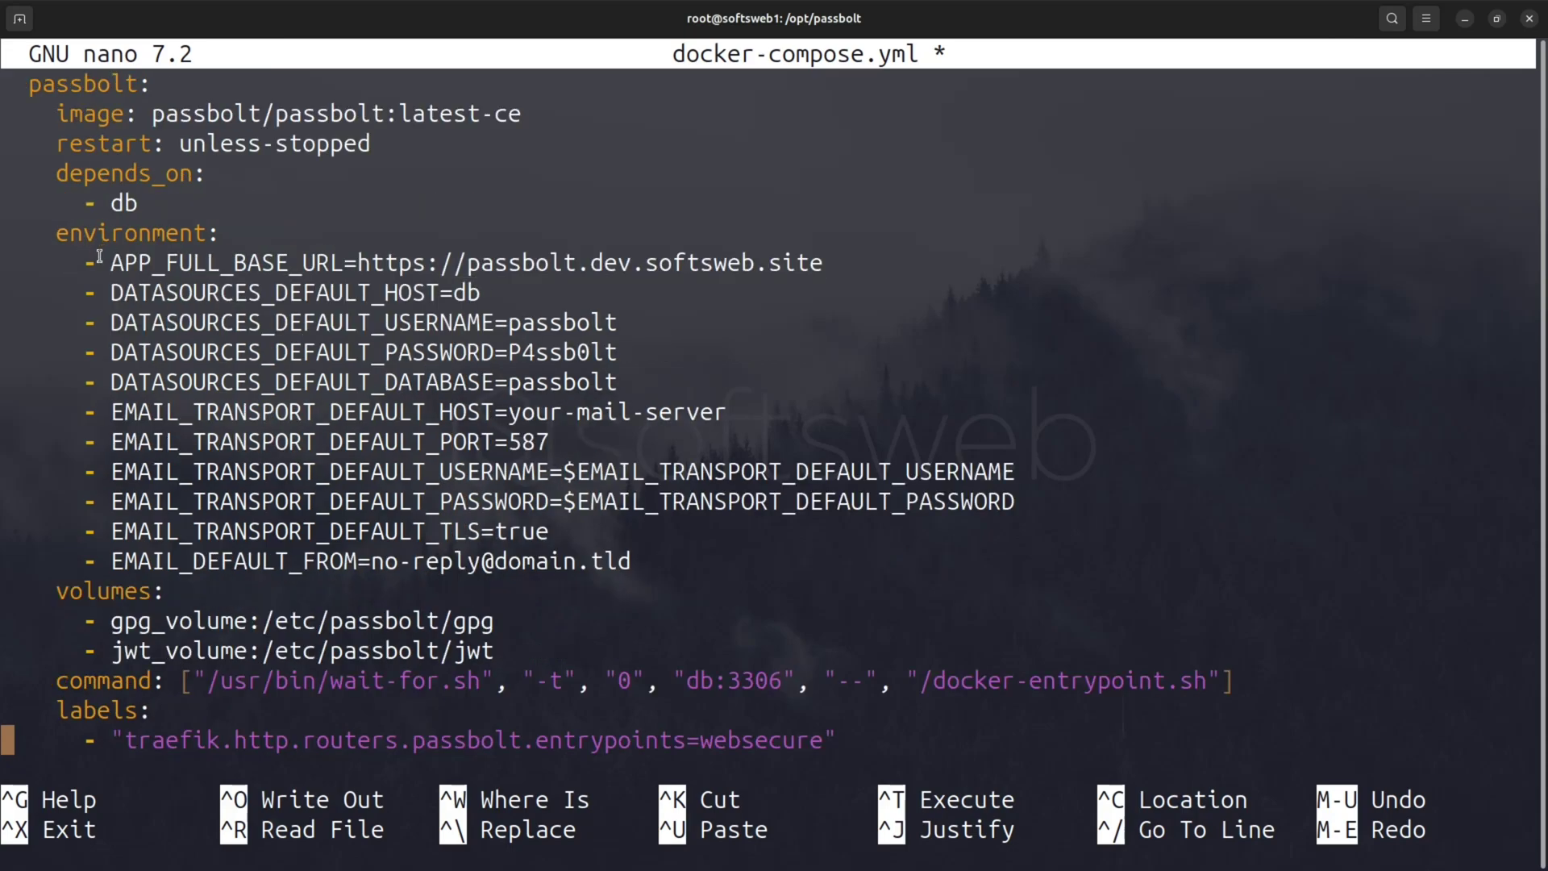
{"action": "left_click_drag", "start_coordinate": [99, 256], "coordinate": [861, 263]}
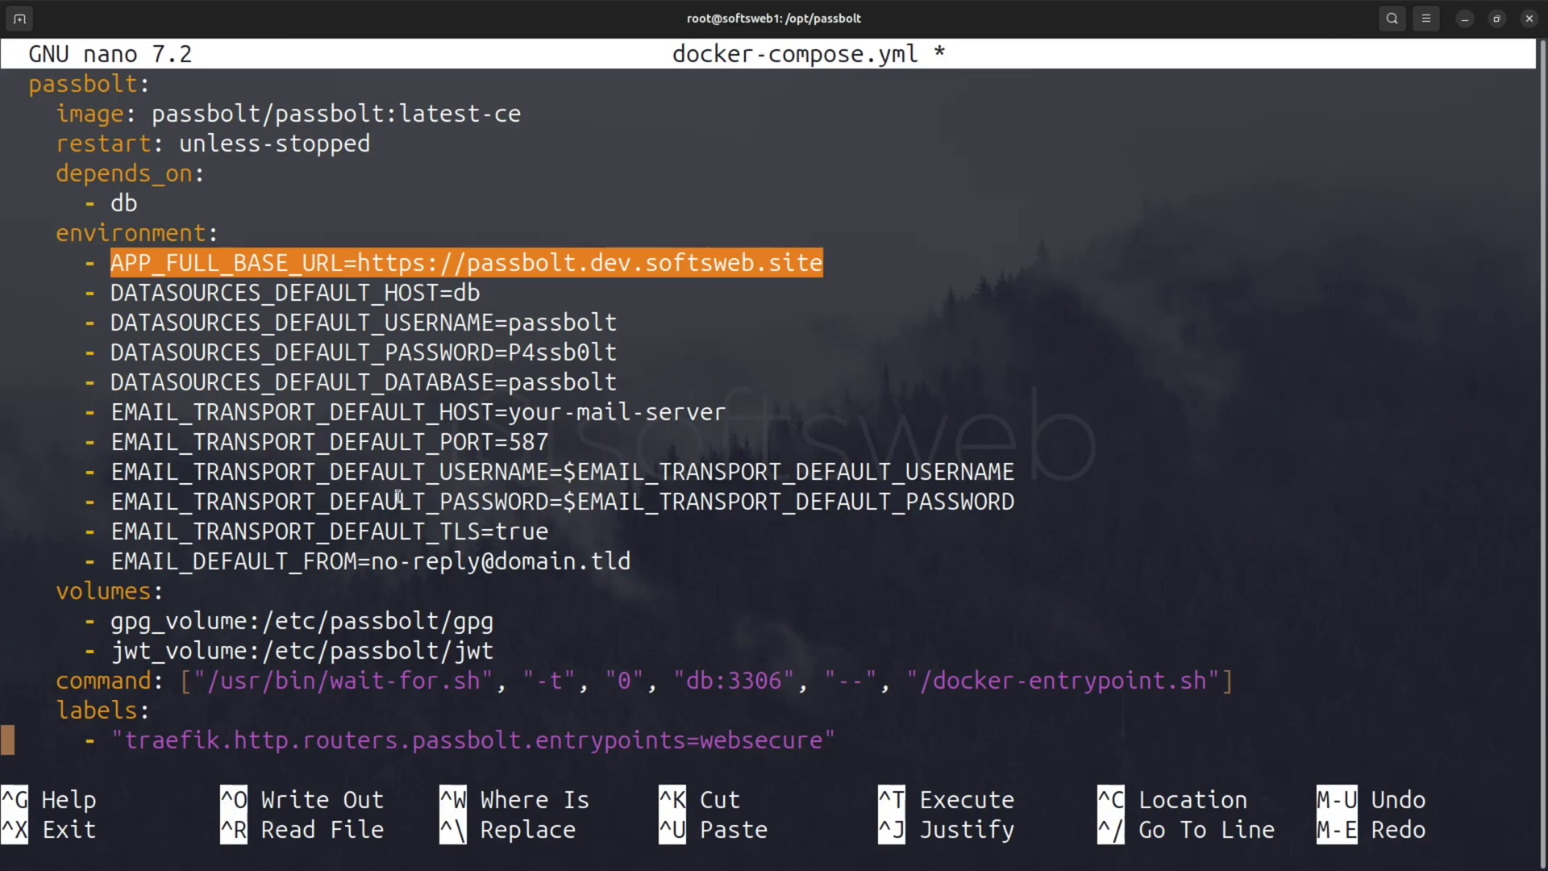
{"action": "left_click_drag", "start_coordinate": [640, 564], "coordinate": [27, 418]}
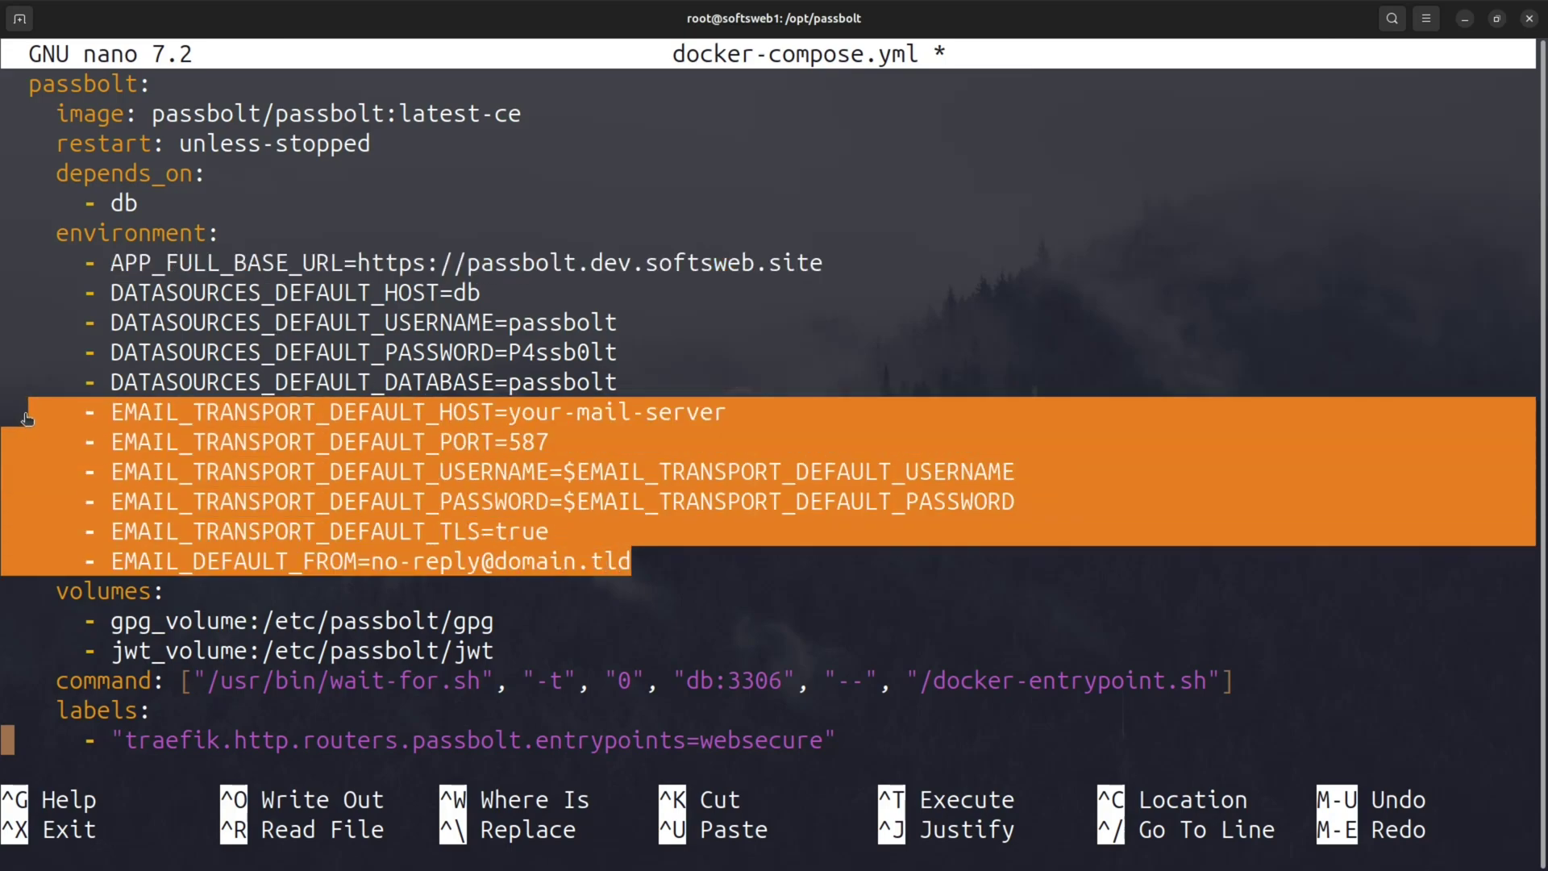
Step: Highlight the Traefik labels: tls=true, production certresolver, passbolt@file middleware and passbolt.dev.softsweb.site host rule
{"action": "left_click", "coordinate": [870, 399]}
{"action": "type", "text": "- \"traefik.http.routers.passbolt.rule=Host(`passbolt.dev.softsweb.site`)\"     - \"traefik.http.routers.passbolt.tls=true\"     - \"traefik.http.routers.passbolt.tls.certresolver=production\"     - \"traefik.http.routers.passbolt-https.middlewares=passbolt@file\"   networks:     - traefik"}
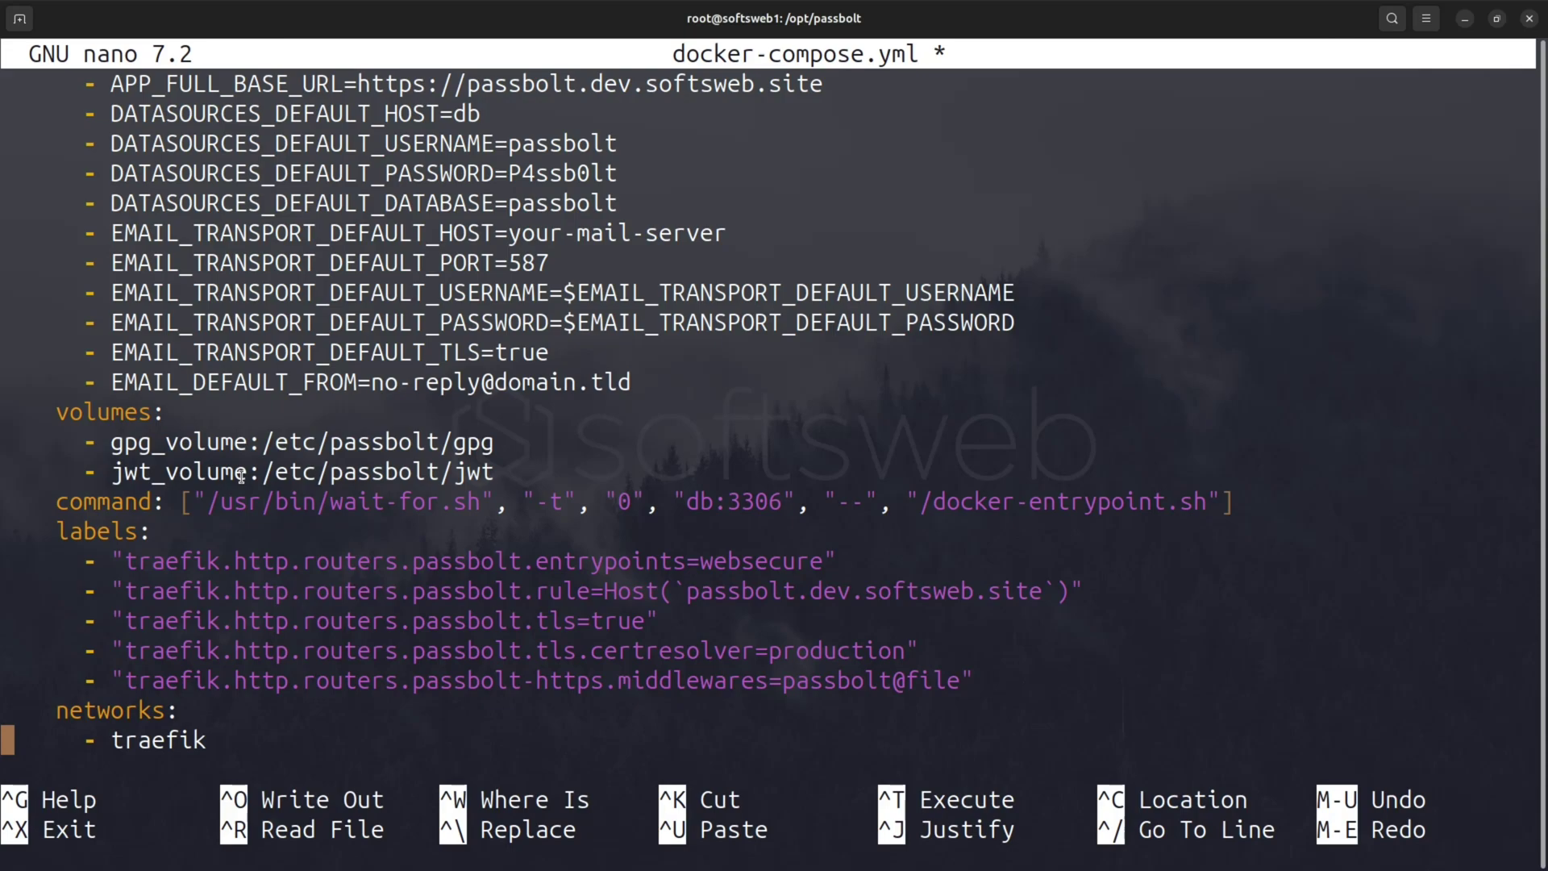
{"action": "type", "text": "volumes:   database_volume:"}
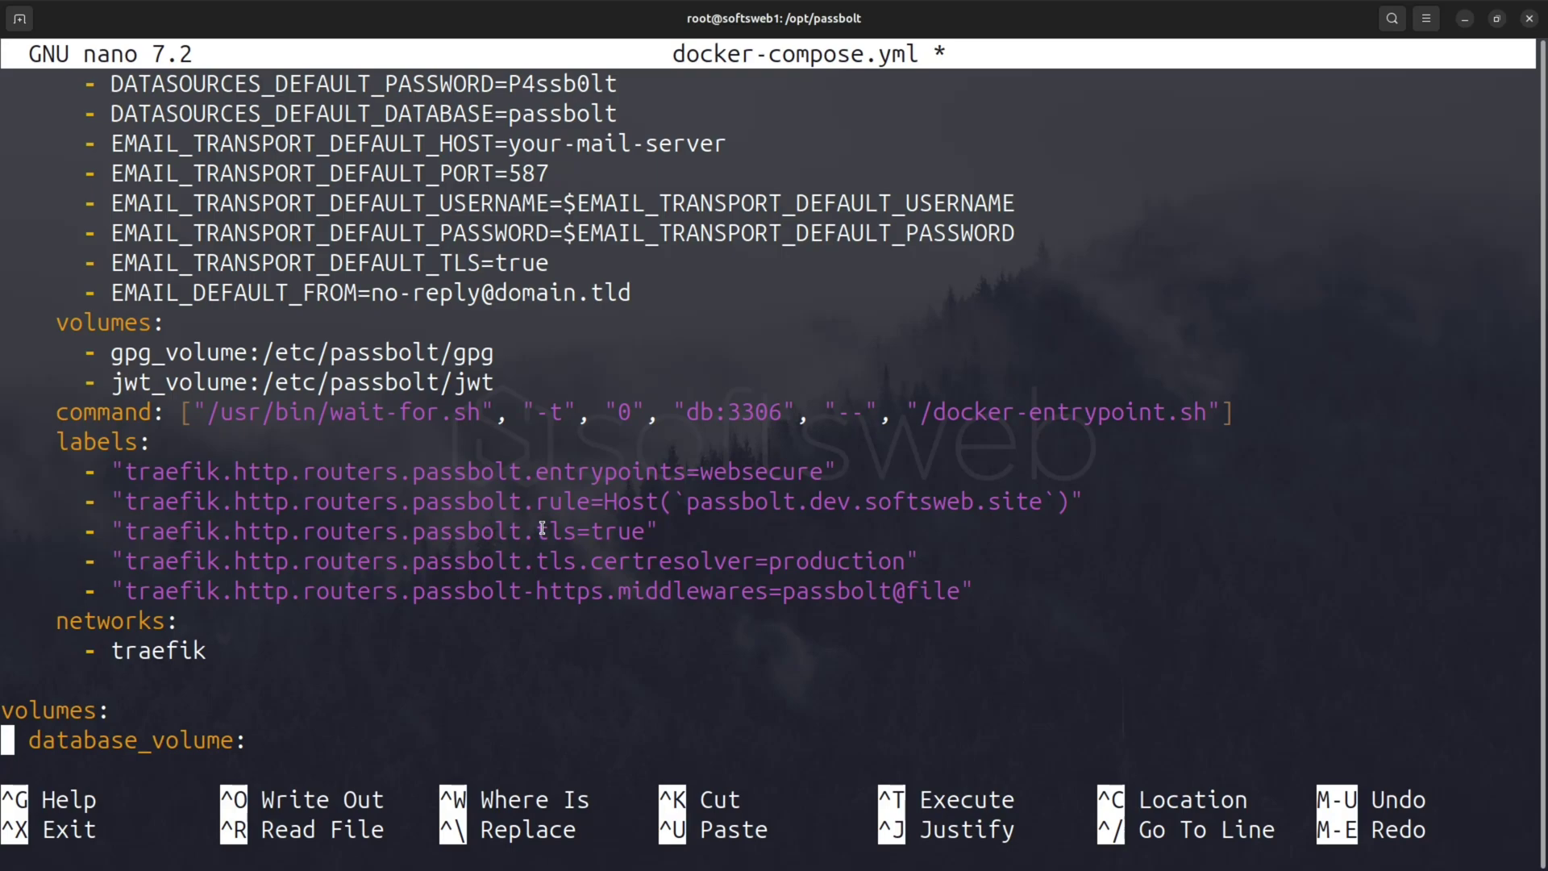
{"action": "left_click_drag", "start_coordinate": [538, 530], "coordinate": [641, 526]}
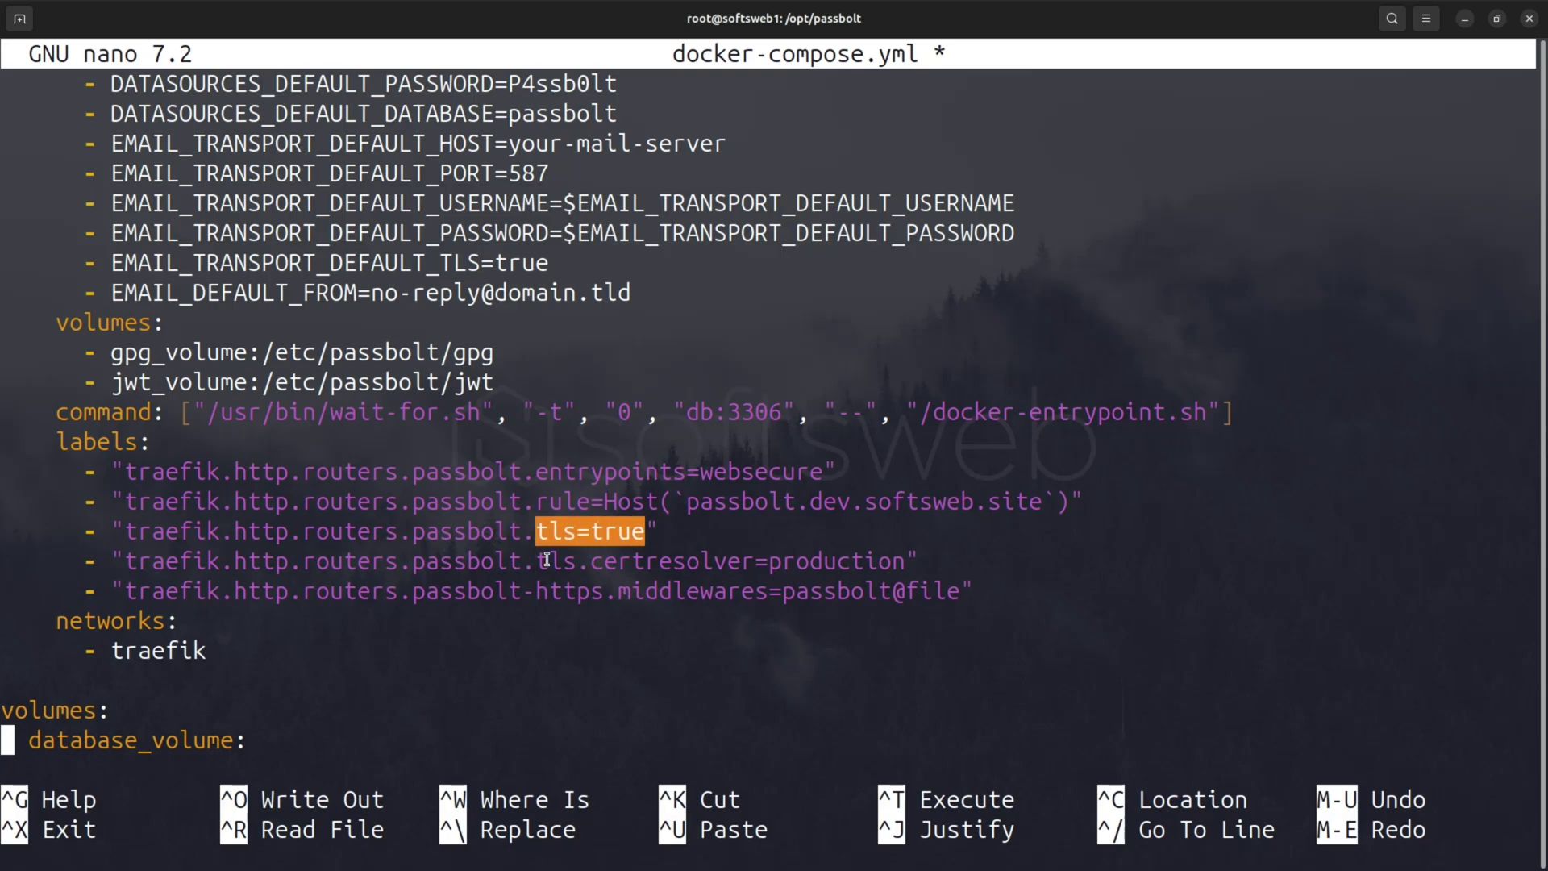
{"action": "left_click_drag", "start_coordinate": [547, 559], "coordinate": [907, 557]}
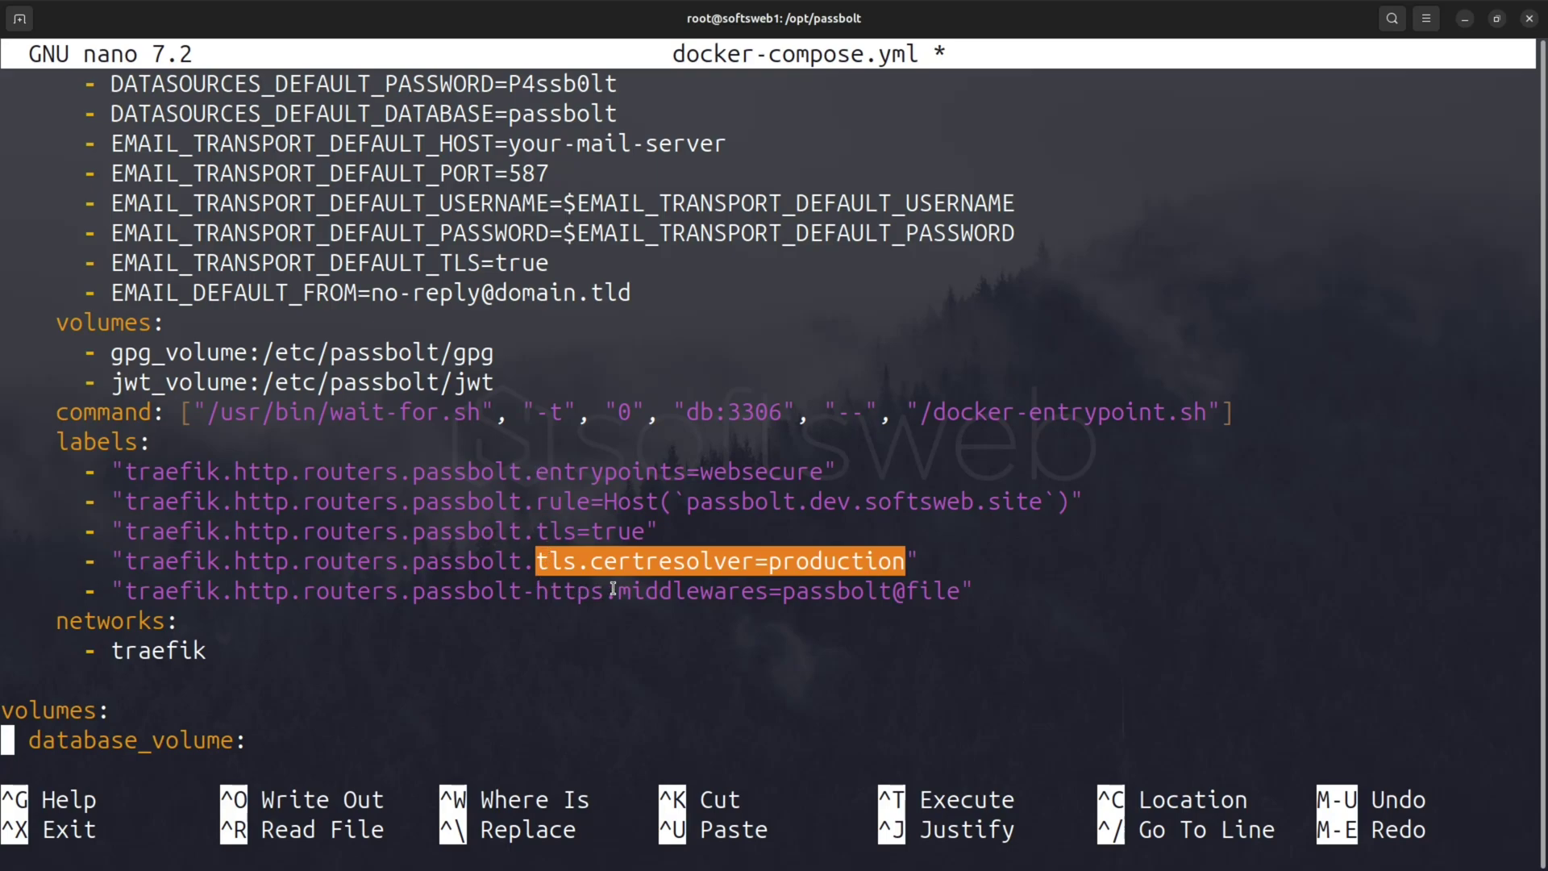
{"action": "left_click_drag", "start_coordinate": [615, 590], "coordinate": [957, 590]}
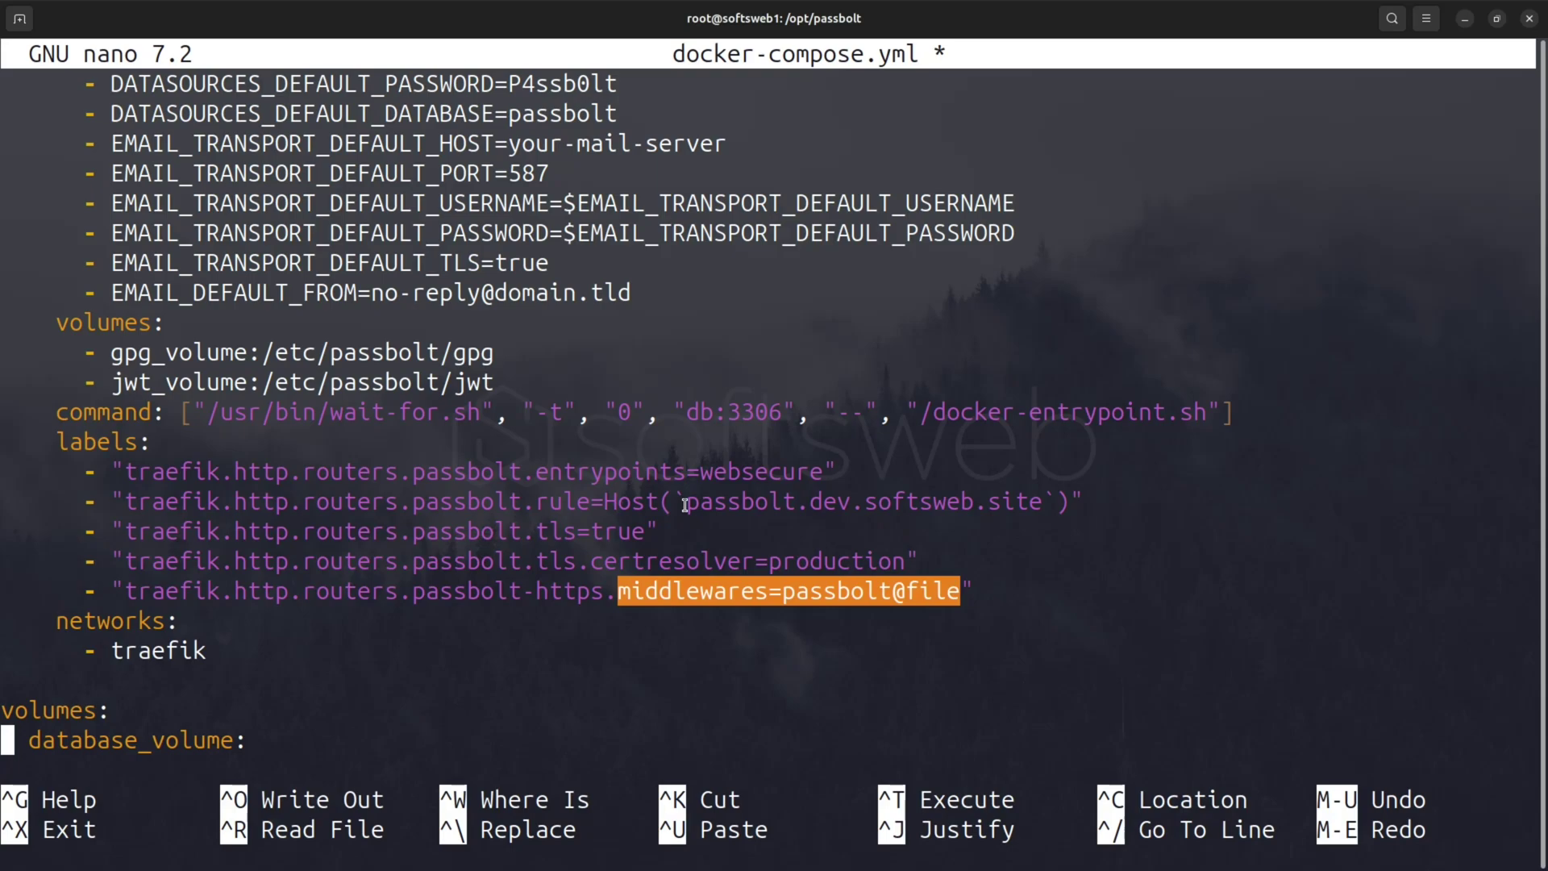
{"action": "left_click_drag", "start_coordinate": [684, 505], "coordinate": [1048, 495]}
Step: Scroll back up to re-highlight the base URL, then return focus to the editor
{"action": "scroll", "coordinate": [1226, 323], "scroll_direction": "up", "scroll_amount": 9}
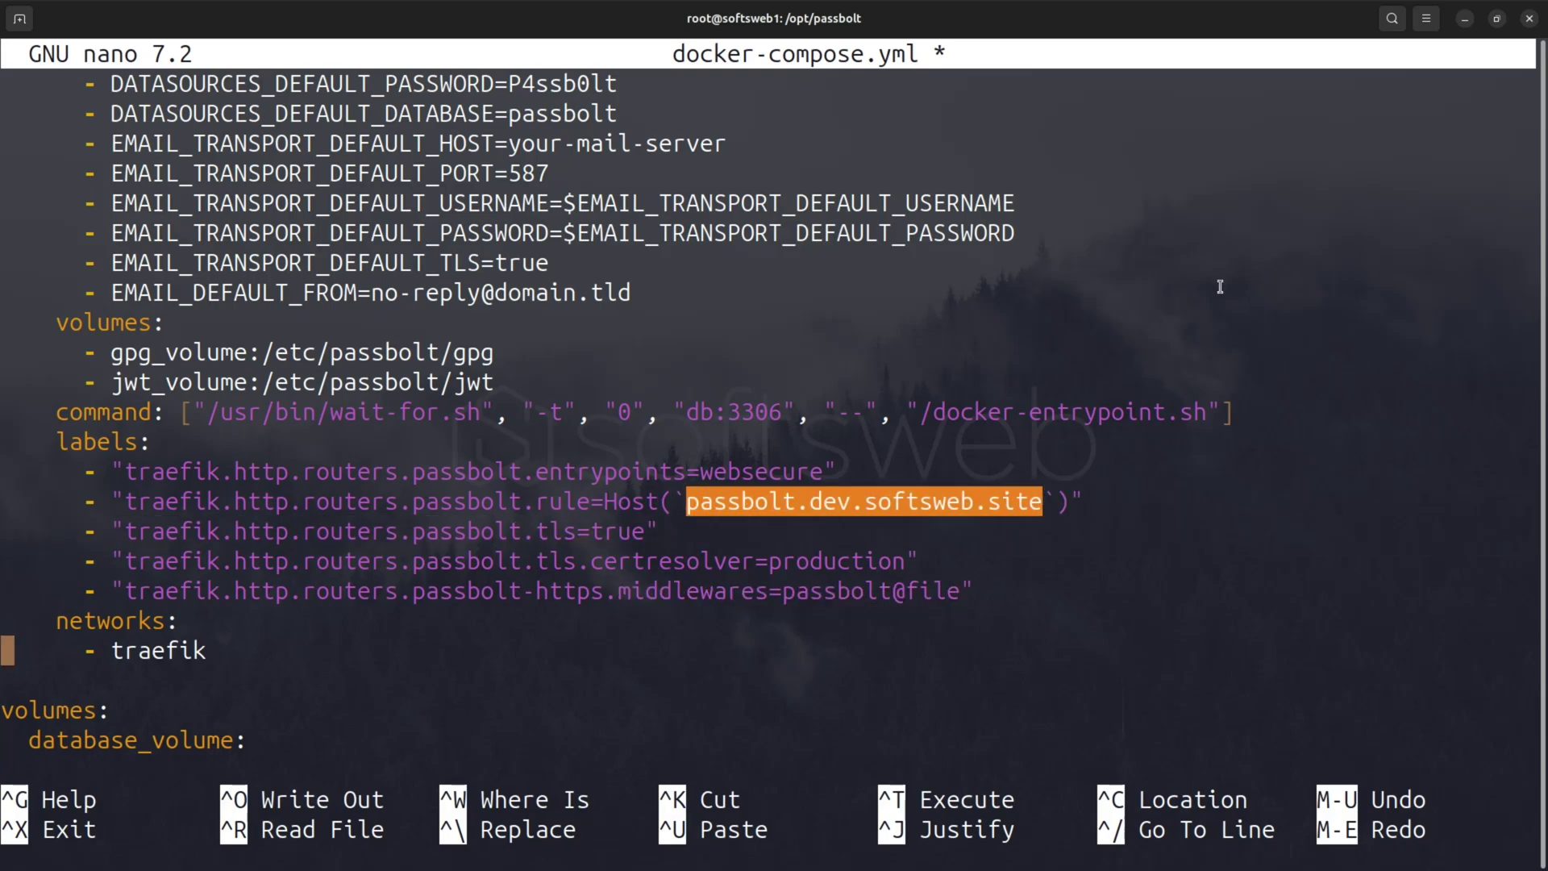
{"action": "scroll", "coordinate": [1213, 301], "scroll_direction": "up", "scroll_amount": 1}
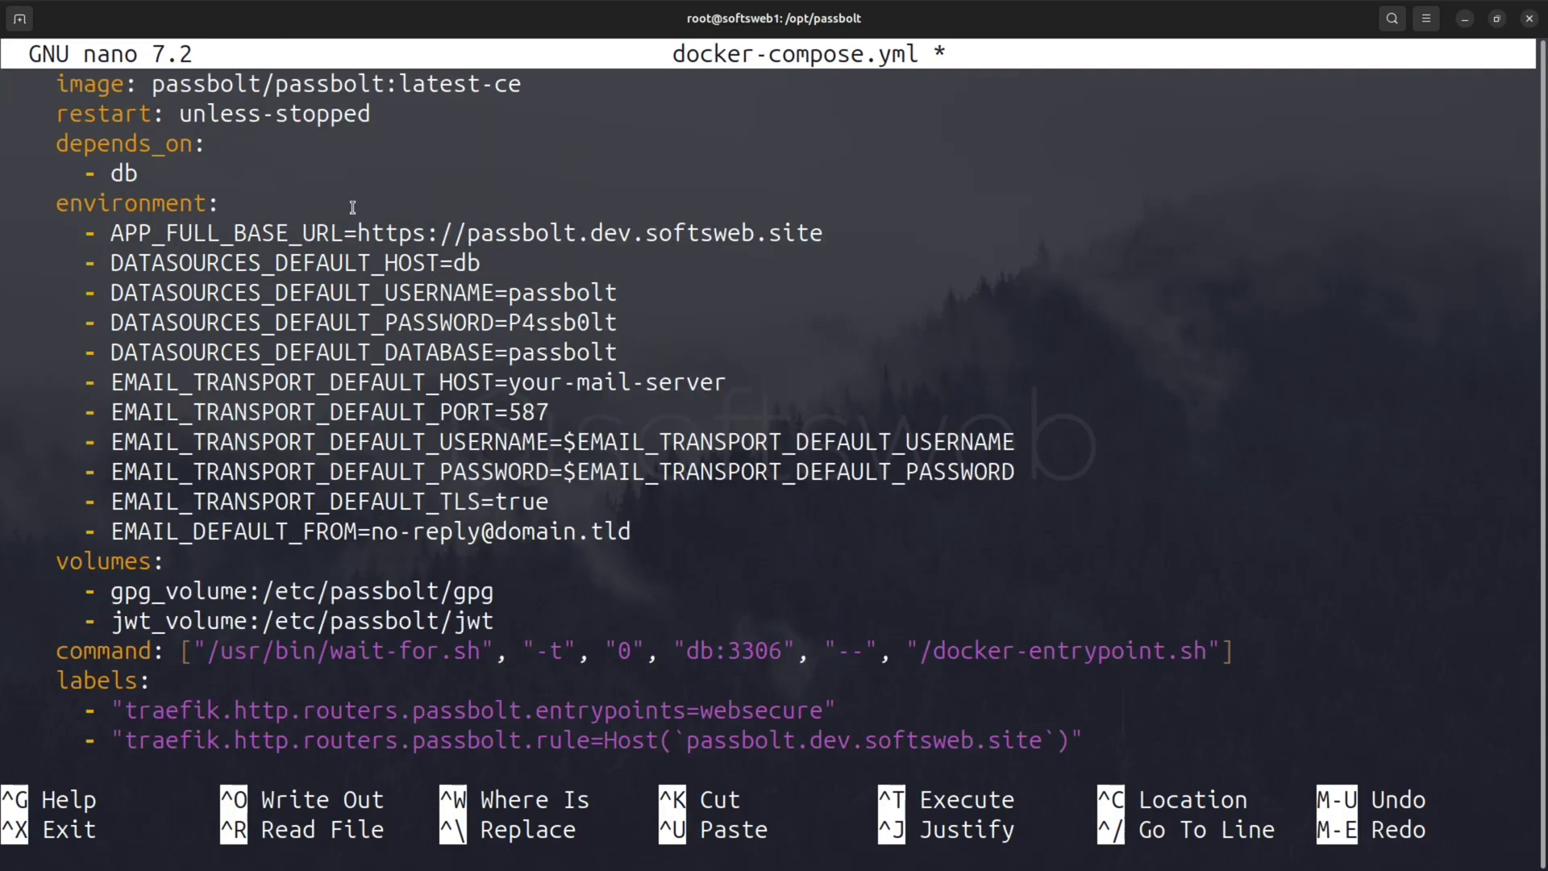
{"action": "left_click_drag", "start_coordinate": [358, 233], "coordinate": [824, 232]}
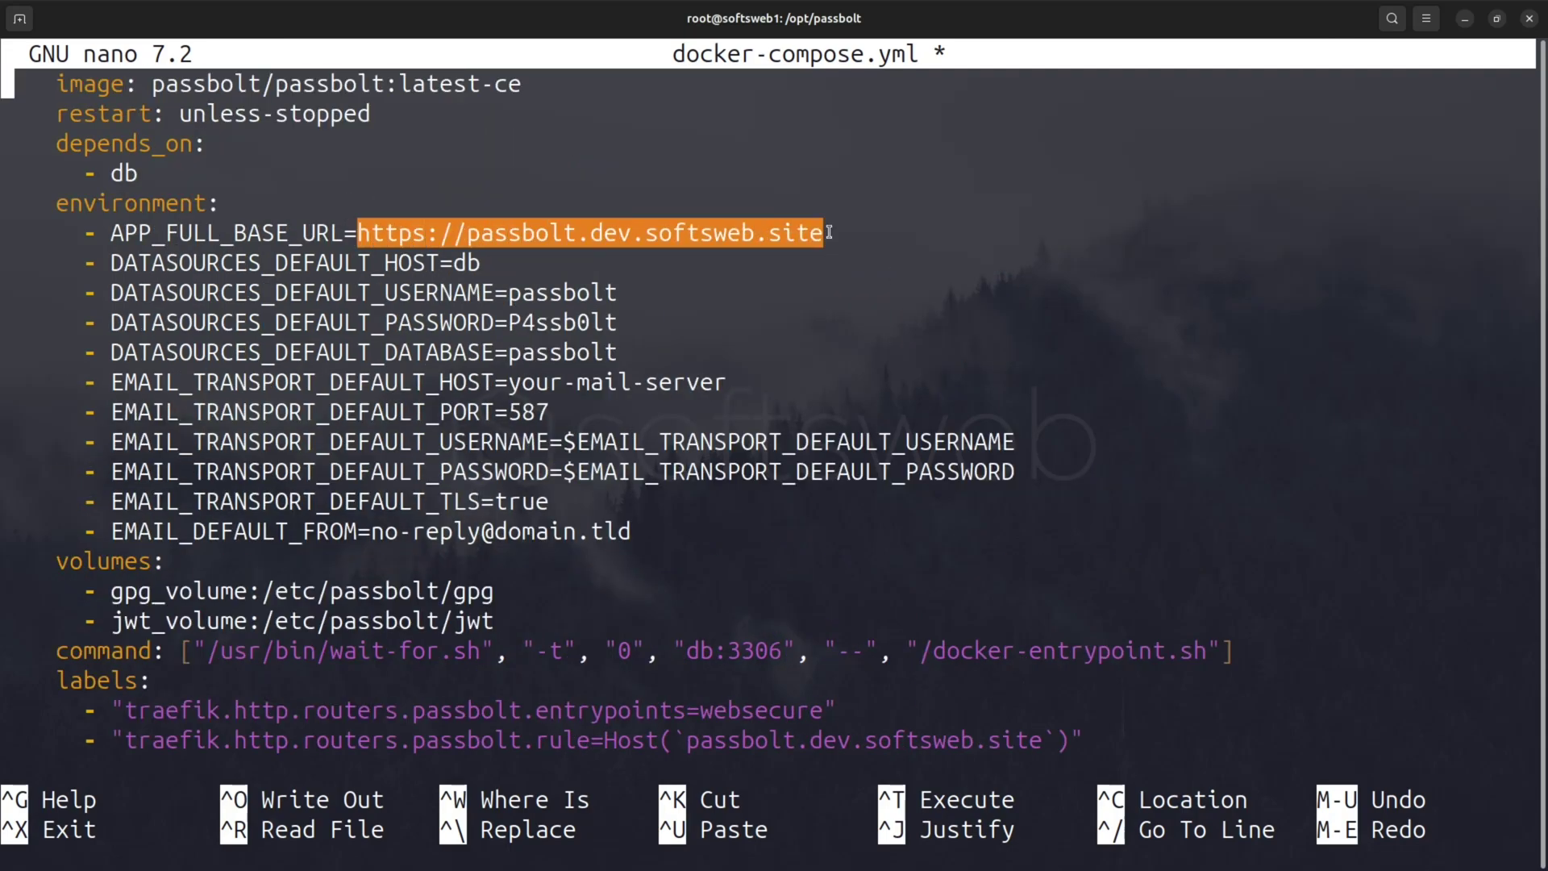
{"action": "left_click", "coordinate": [798, 311]}
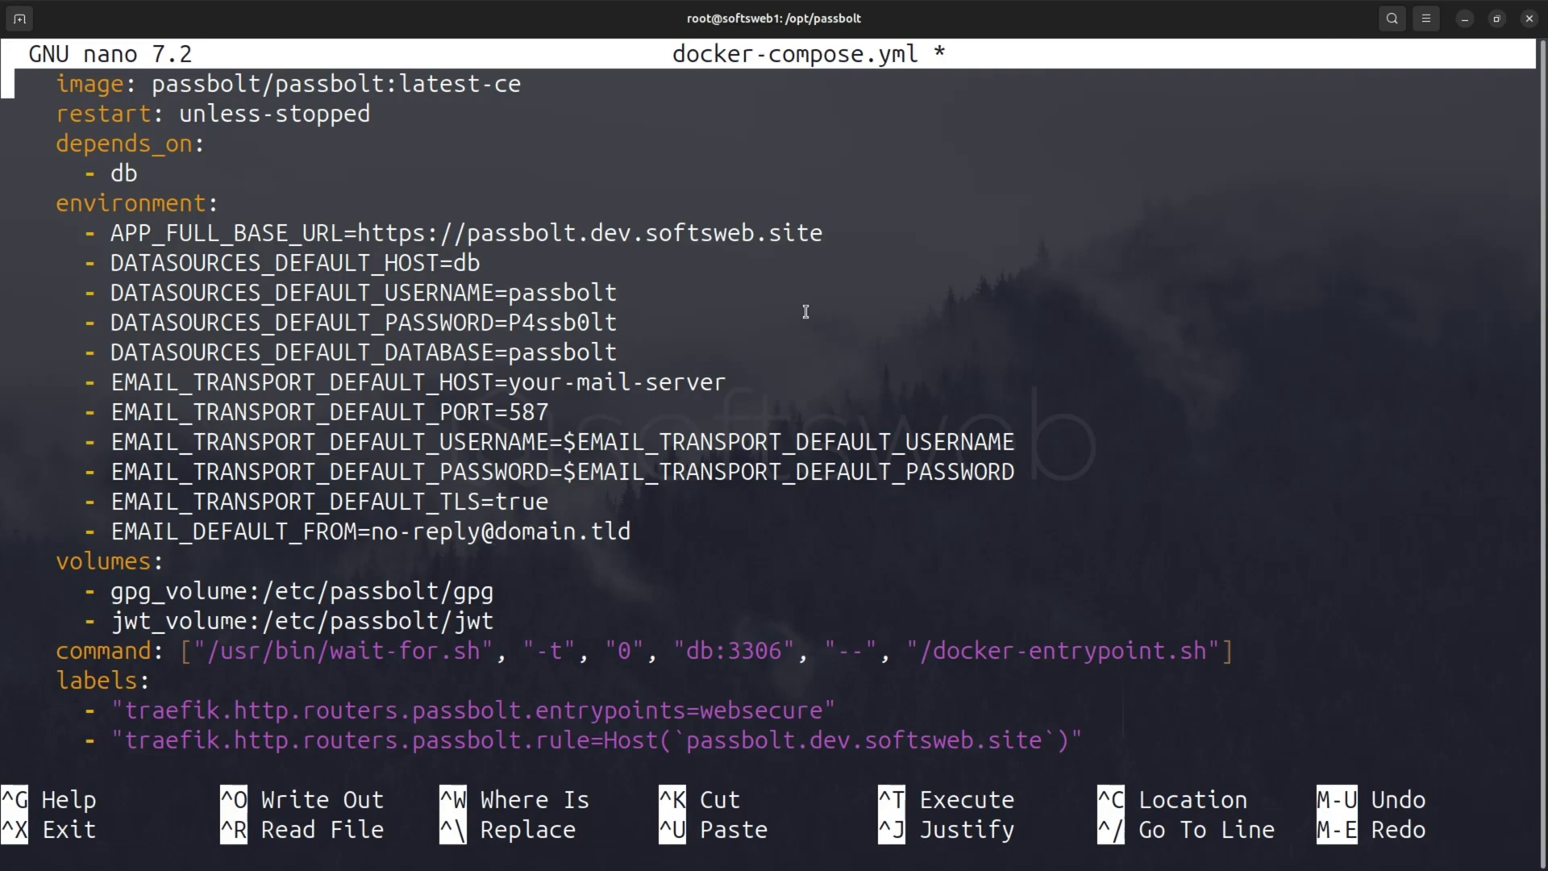
{"action": "scroll", "coordinate": [691, 604], "scroll_direction": "down", "scroll_amount": 5}
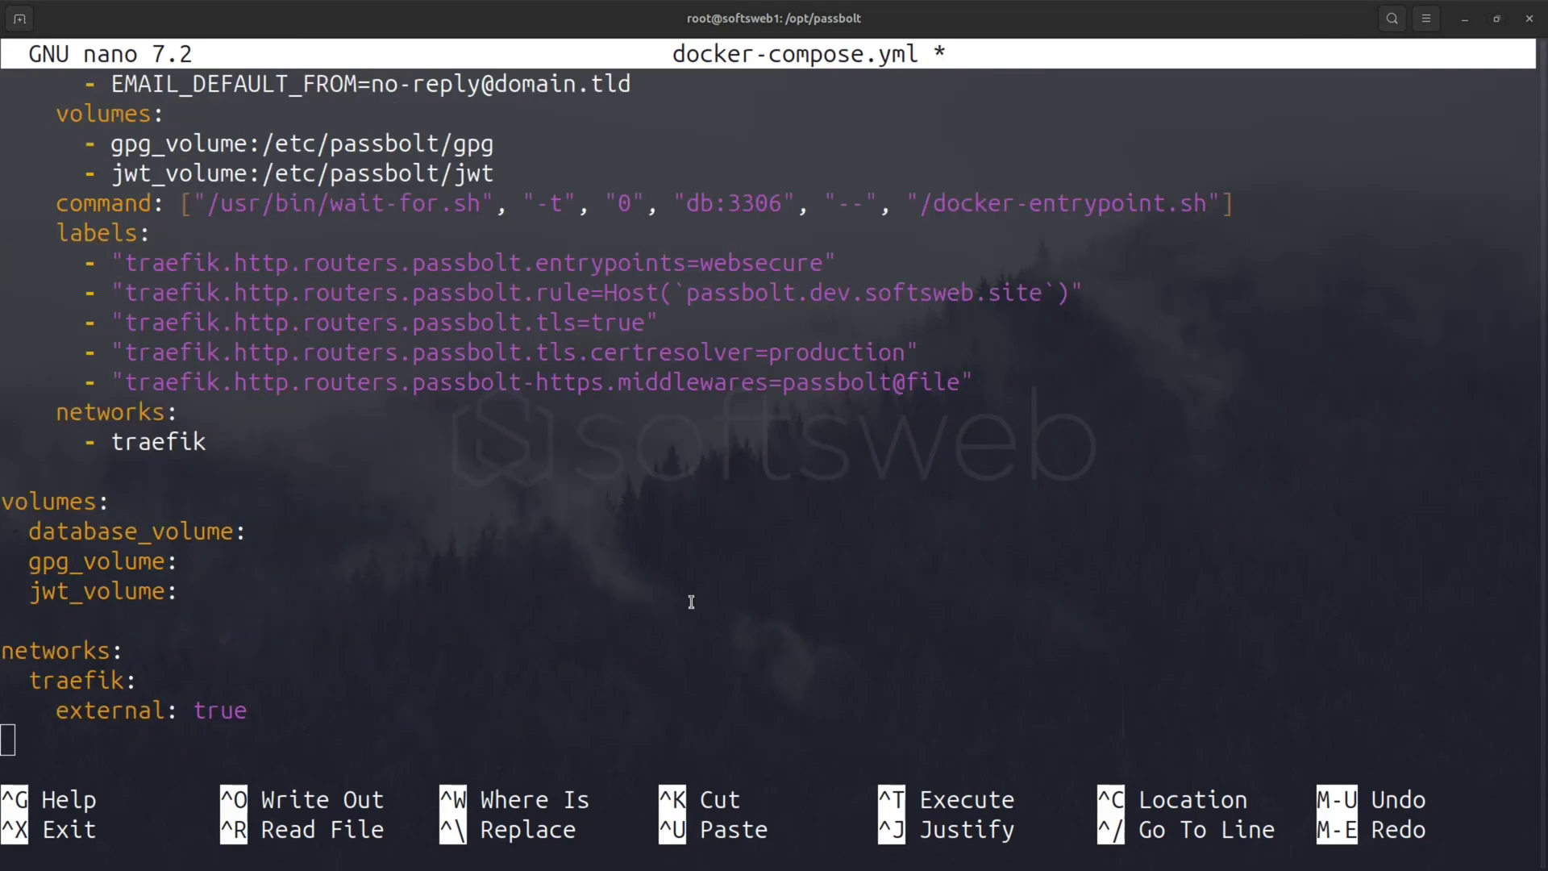
{"action": "left_click", "coordinate": [708, 743]}
Step: Save the Passbolt docker-compose.yml and clear the terminal
{"action": "key", "text": "ctrl+x"}
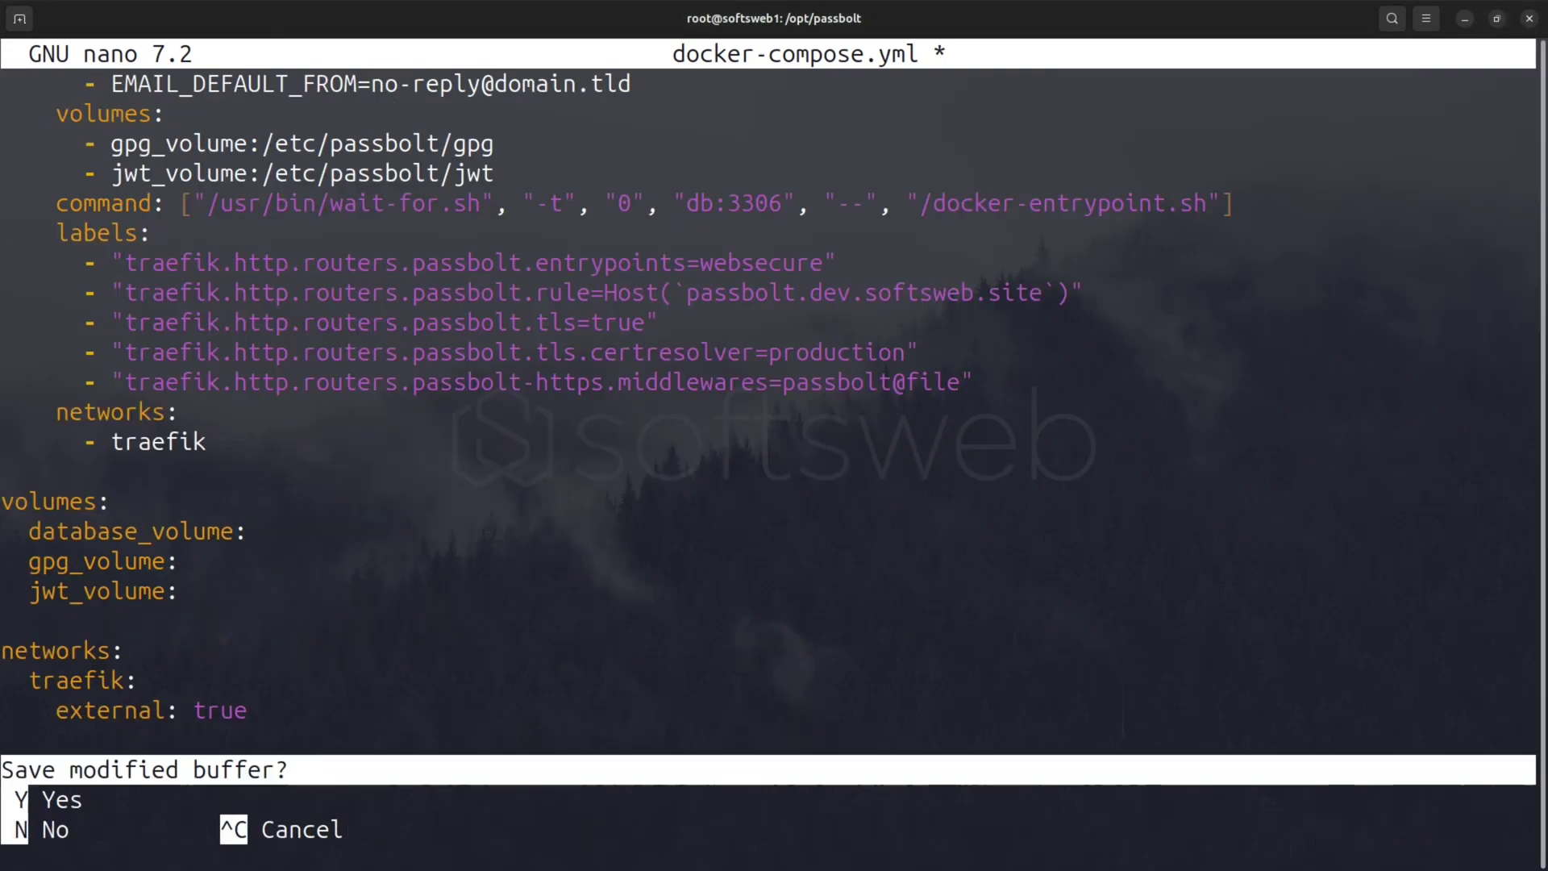
{"action": "key", "text": "y"}
{"action": "key", "text": "Return"}
{"action": "type", "text": "clear"}
{"action": "key", "text": "Return"}
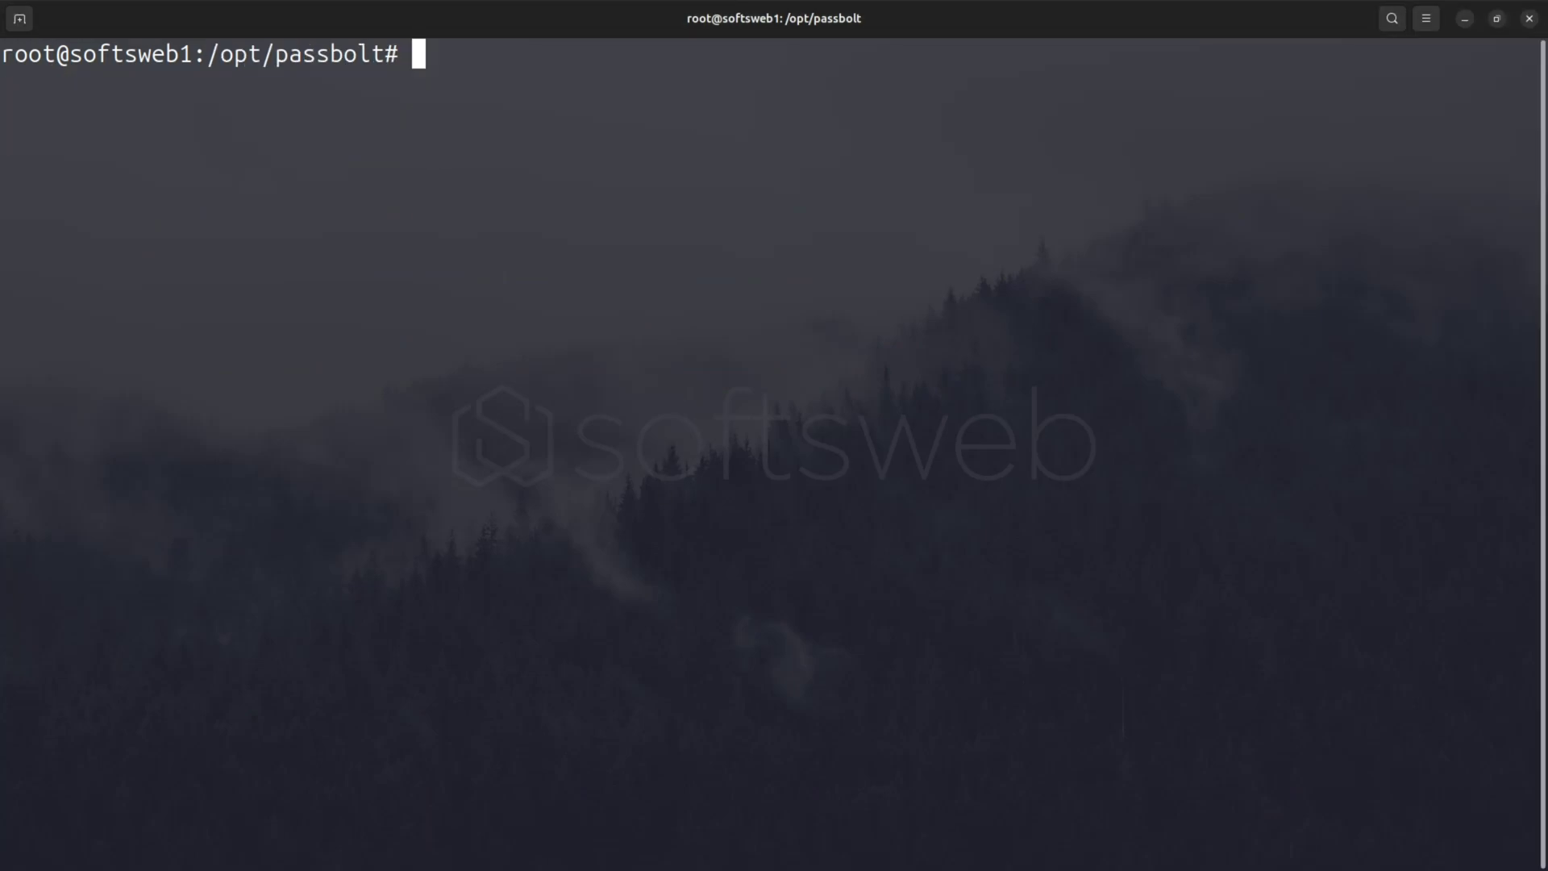
Step: Move to /opt/traefik and review its docker-compose.yml without changes
{"action": "type", "text": "cd /opt/tr"}
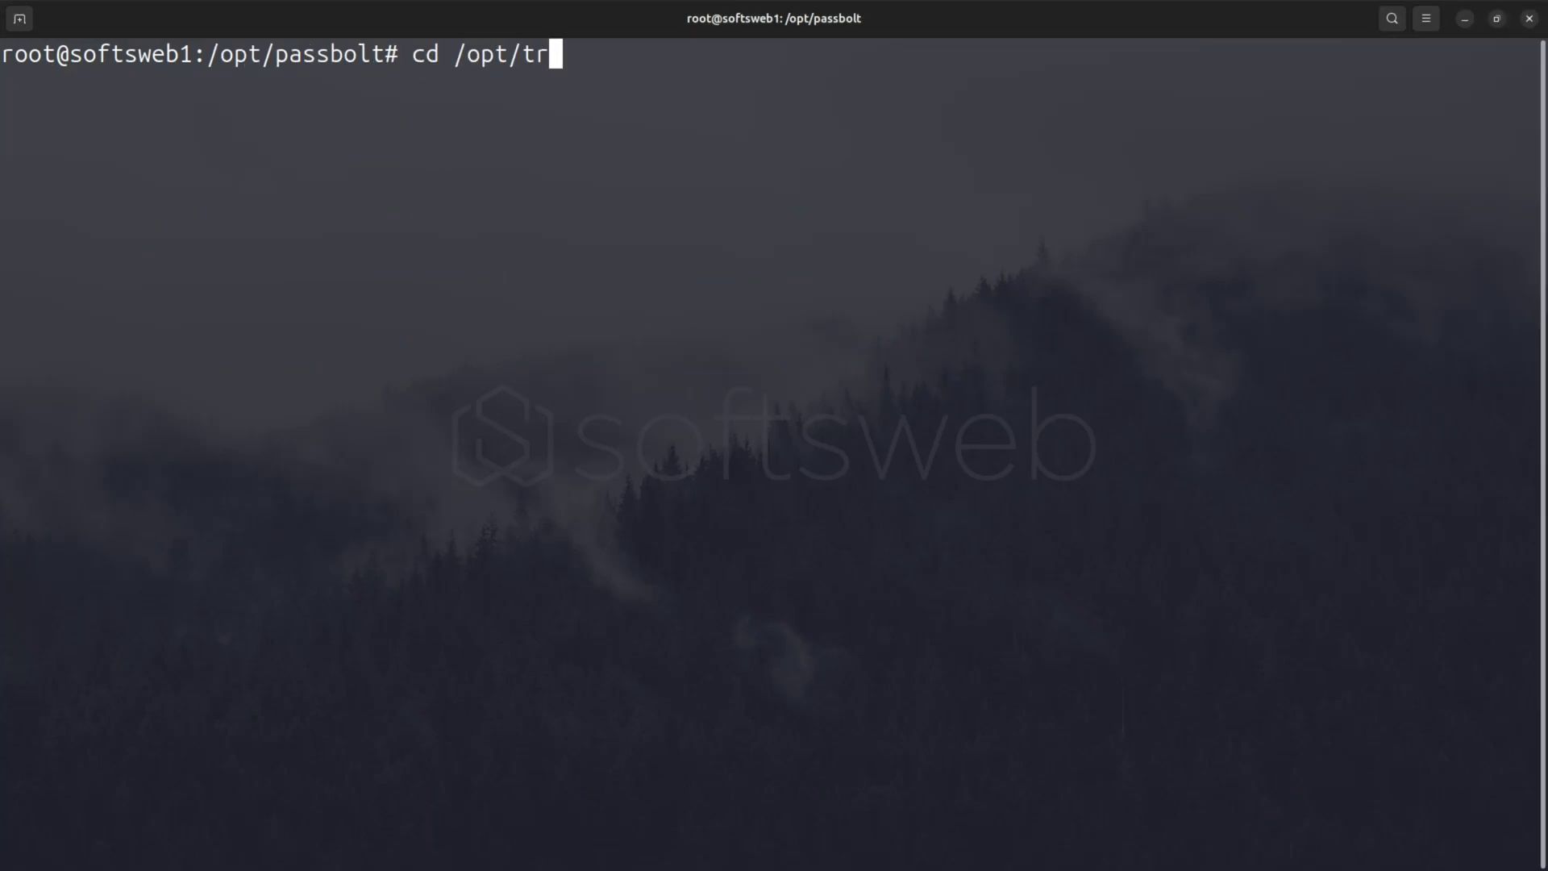
{"action": "key", "text": "Tab"}
{"action": "key", "text": "Return"}
{"action": "type", "text": "nano docker-compose.yml"}
{"action": "key", "text": "Return"}
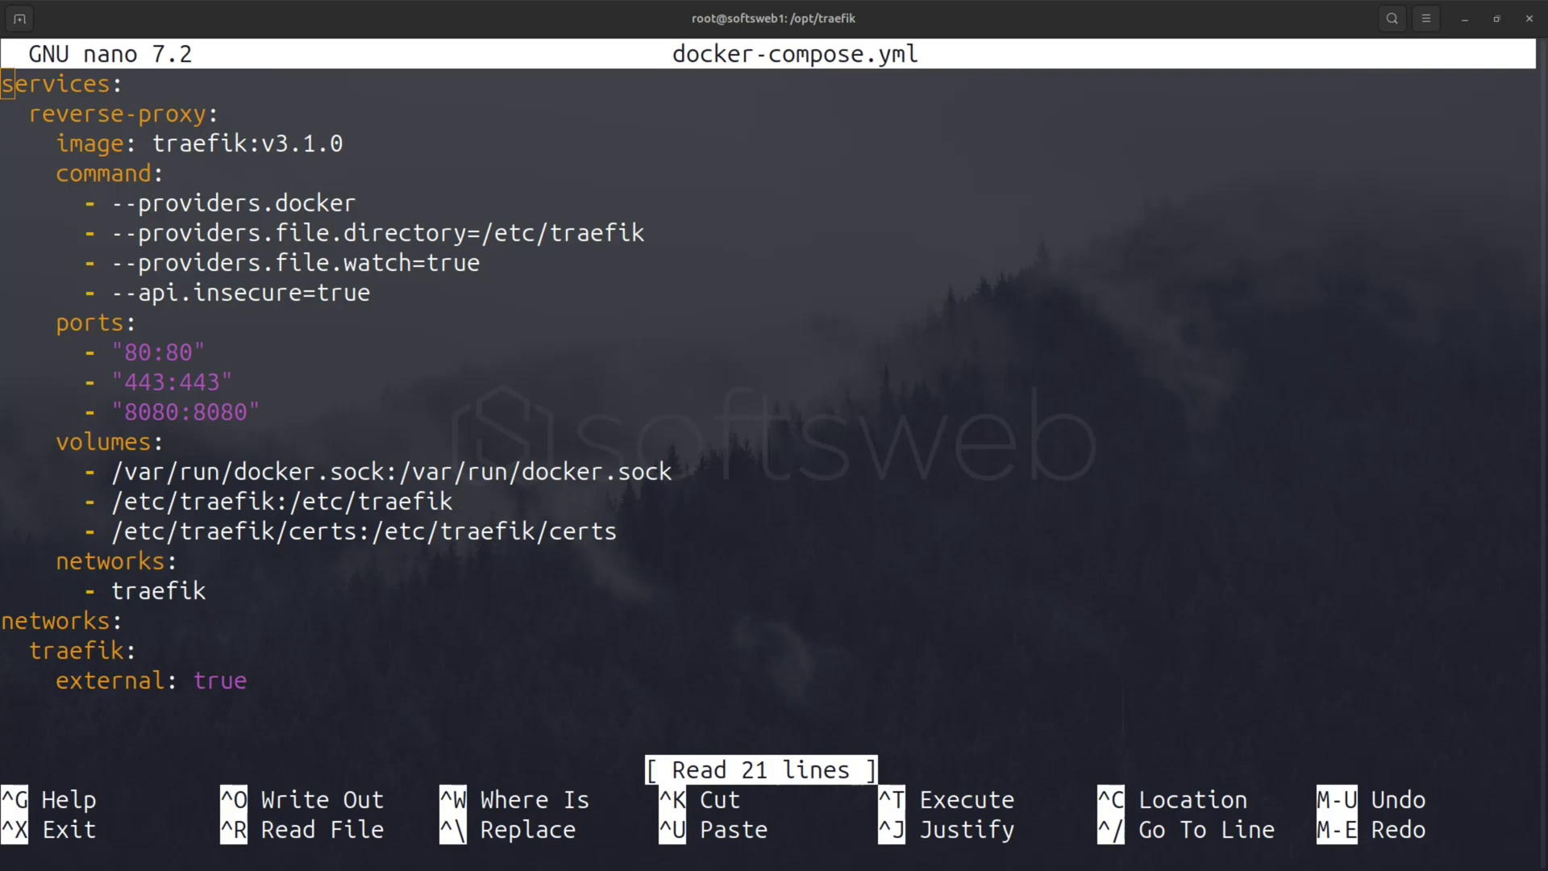
{"action": "key", "text": "ctrl+x"}
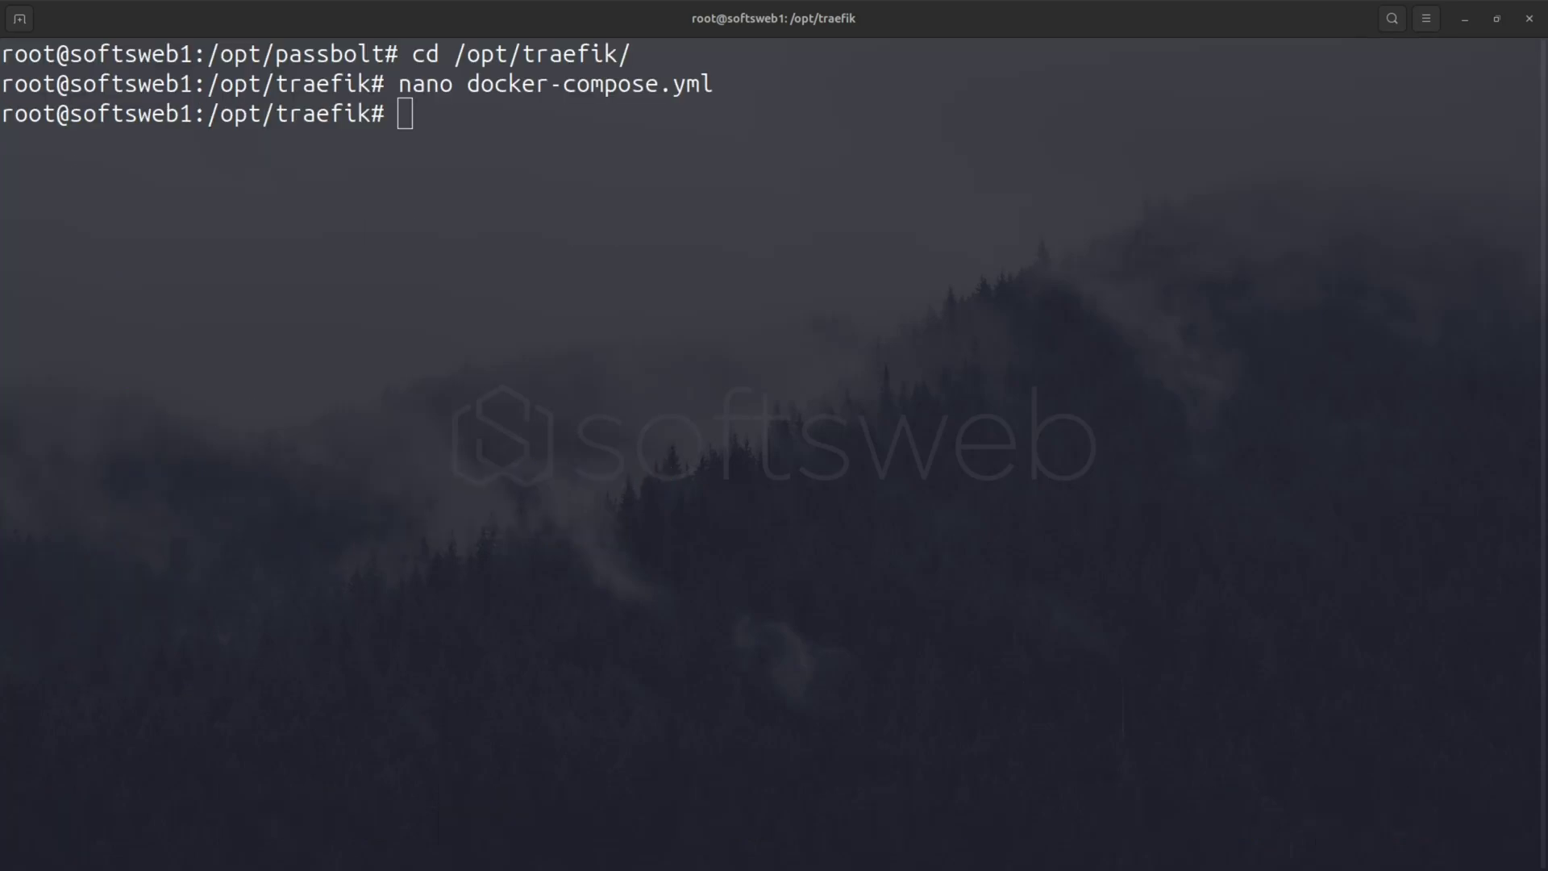
Step: Start the traefik-reverse-proxy container with docker compose up -d and clear the screen
{"action": "type", "text": "docker compose up -d"}
{"action": "key", "text": "Return"}
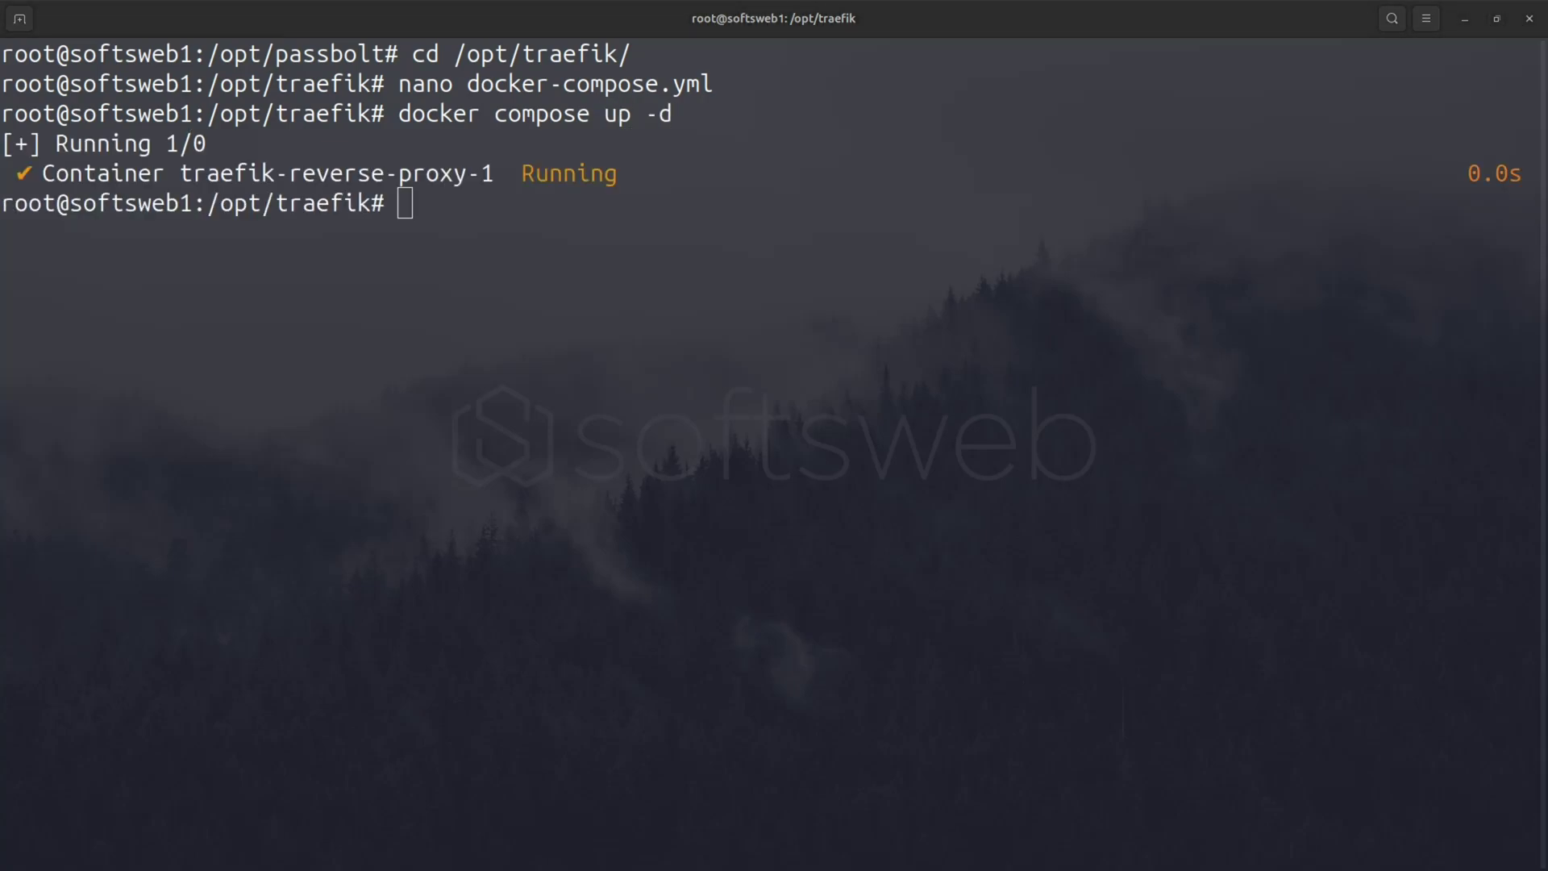
{"action": "type", "text": "clear"}
{"action": "key", "text": "Return"}
Step: In /etc/traefik, review traefik.yaml and close it unchanged
{"action": "type", "text": "cd "}
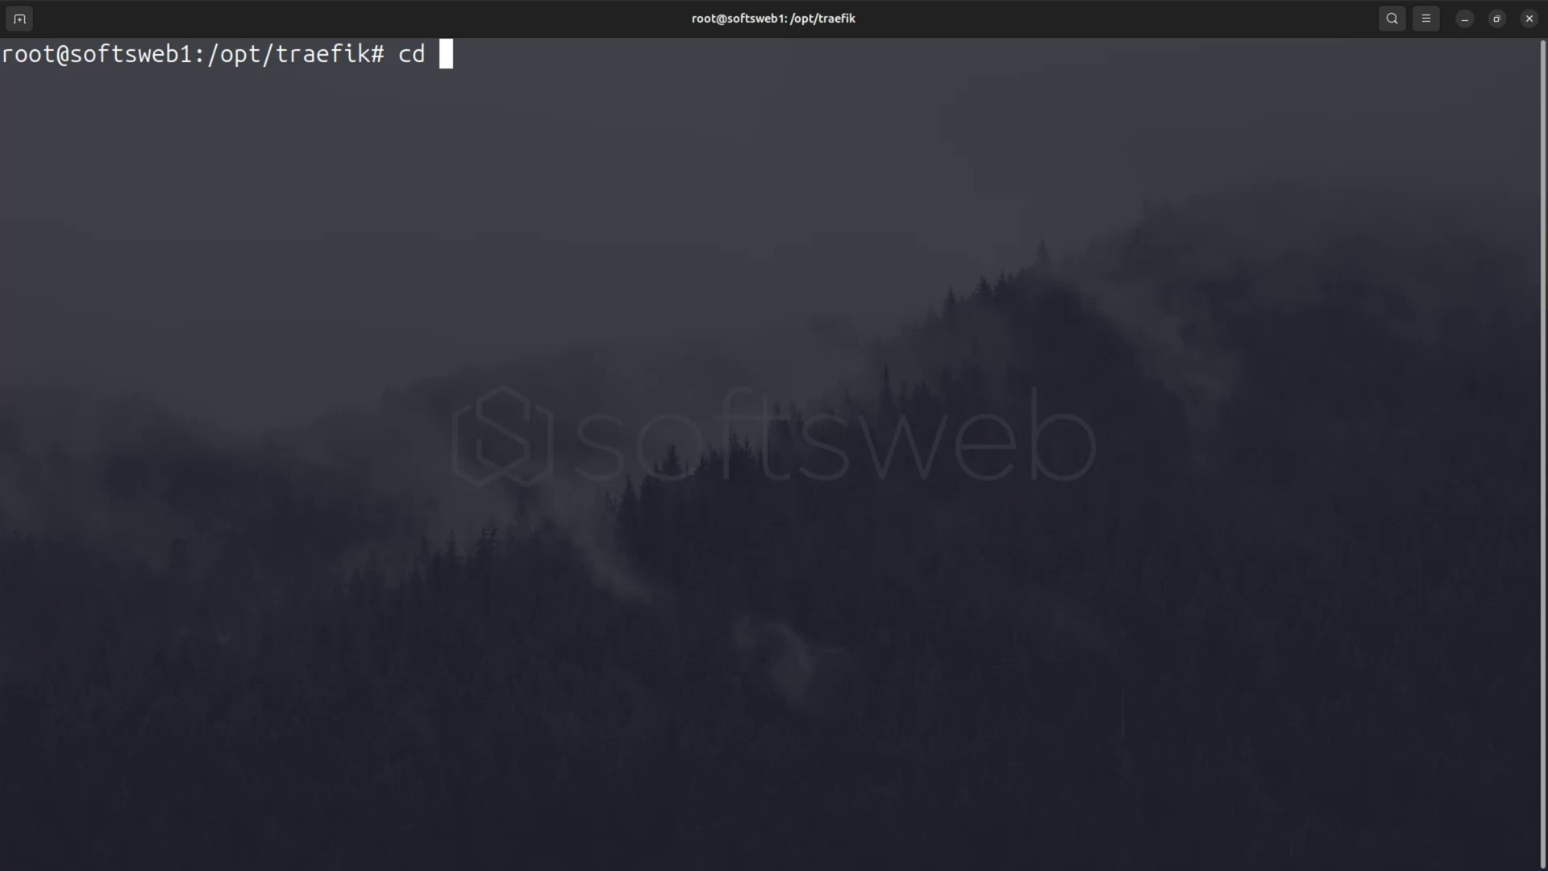
{"action": "type", "text": "/etc/traefik/"}
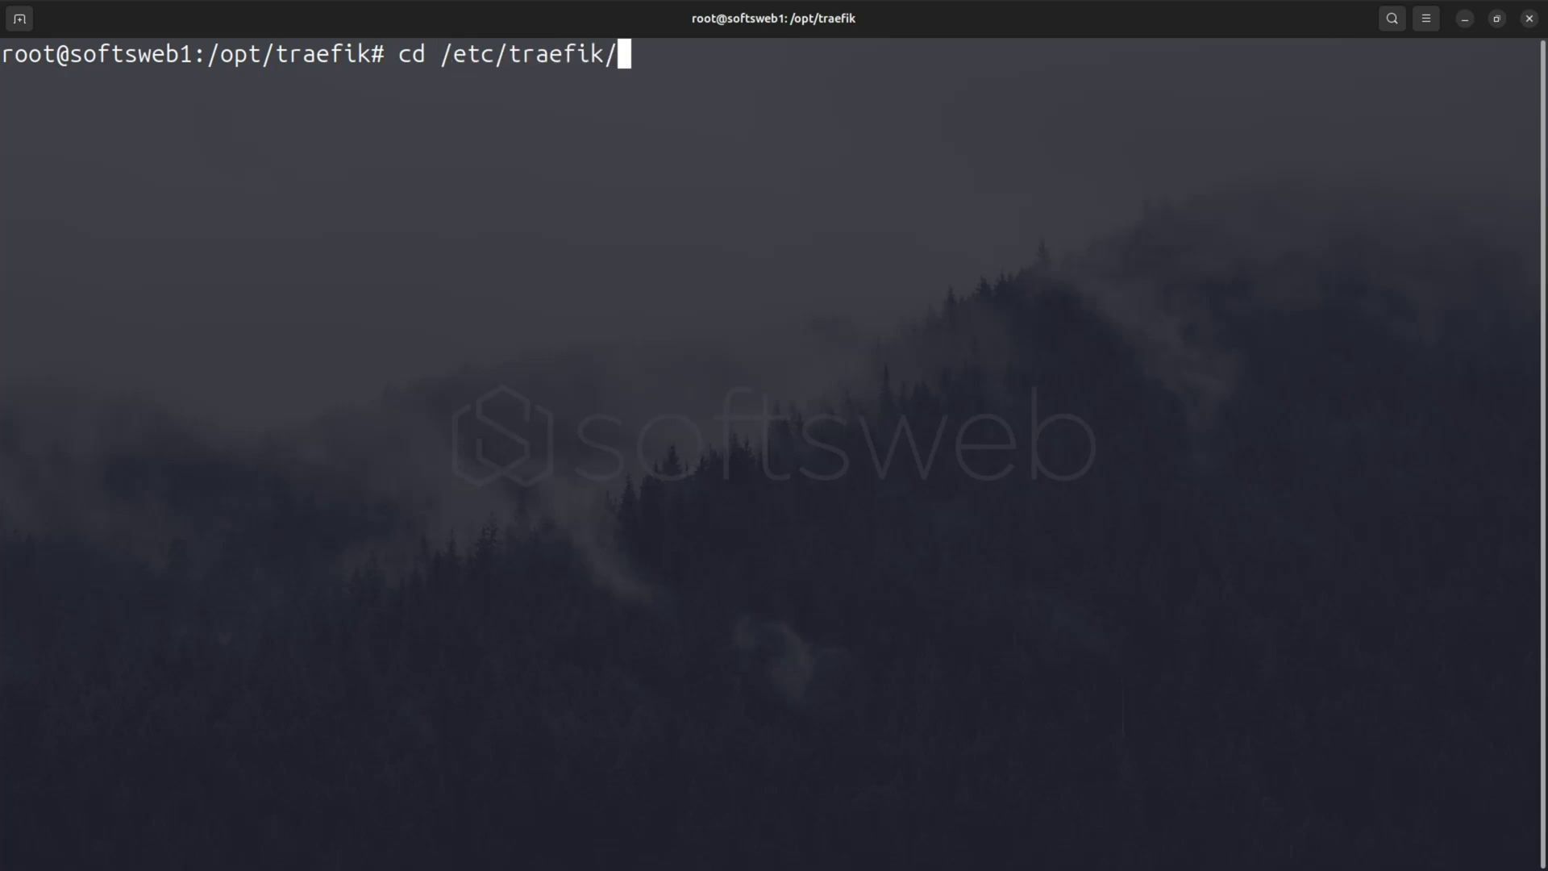
{"action": "key", "text": "Return"}
{"action": "type", "text": "nan"}
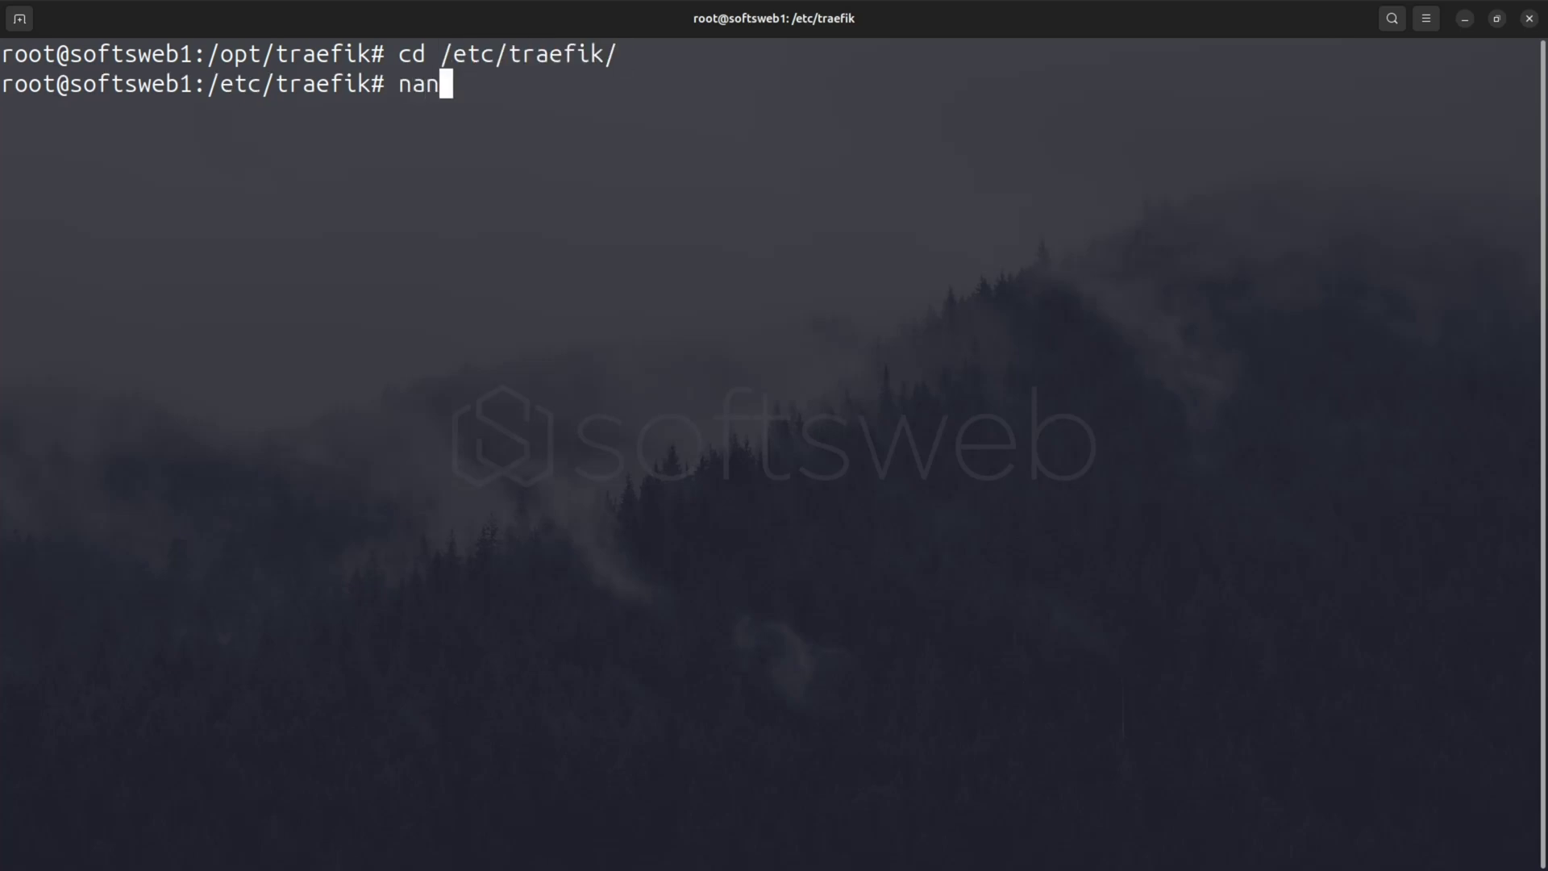
{"action": "type", "text": "o traefik.yaml"}
{"action": "key", "text": "Return"}
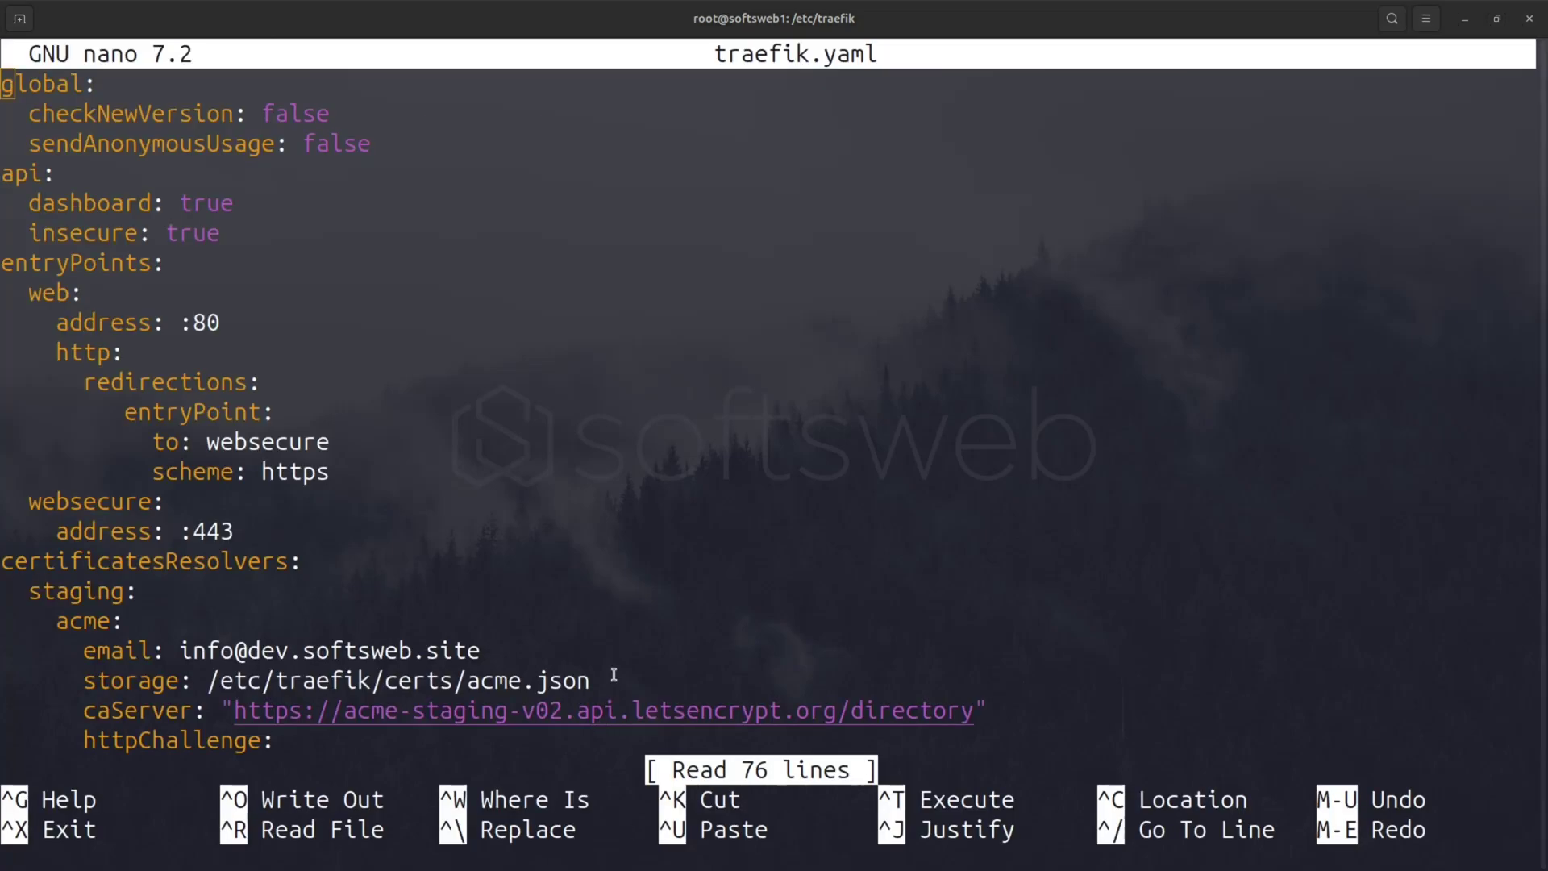
{"action": "scroll", "coordinate": [794, 363], "scroll_direction": "down", "scroll_amount": 14}
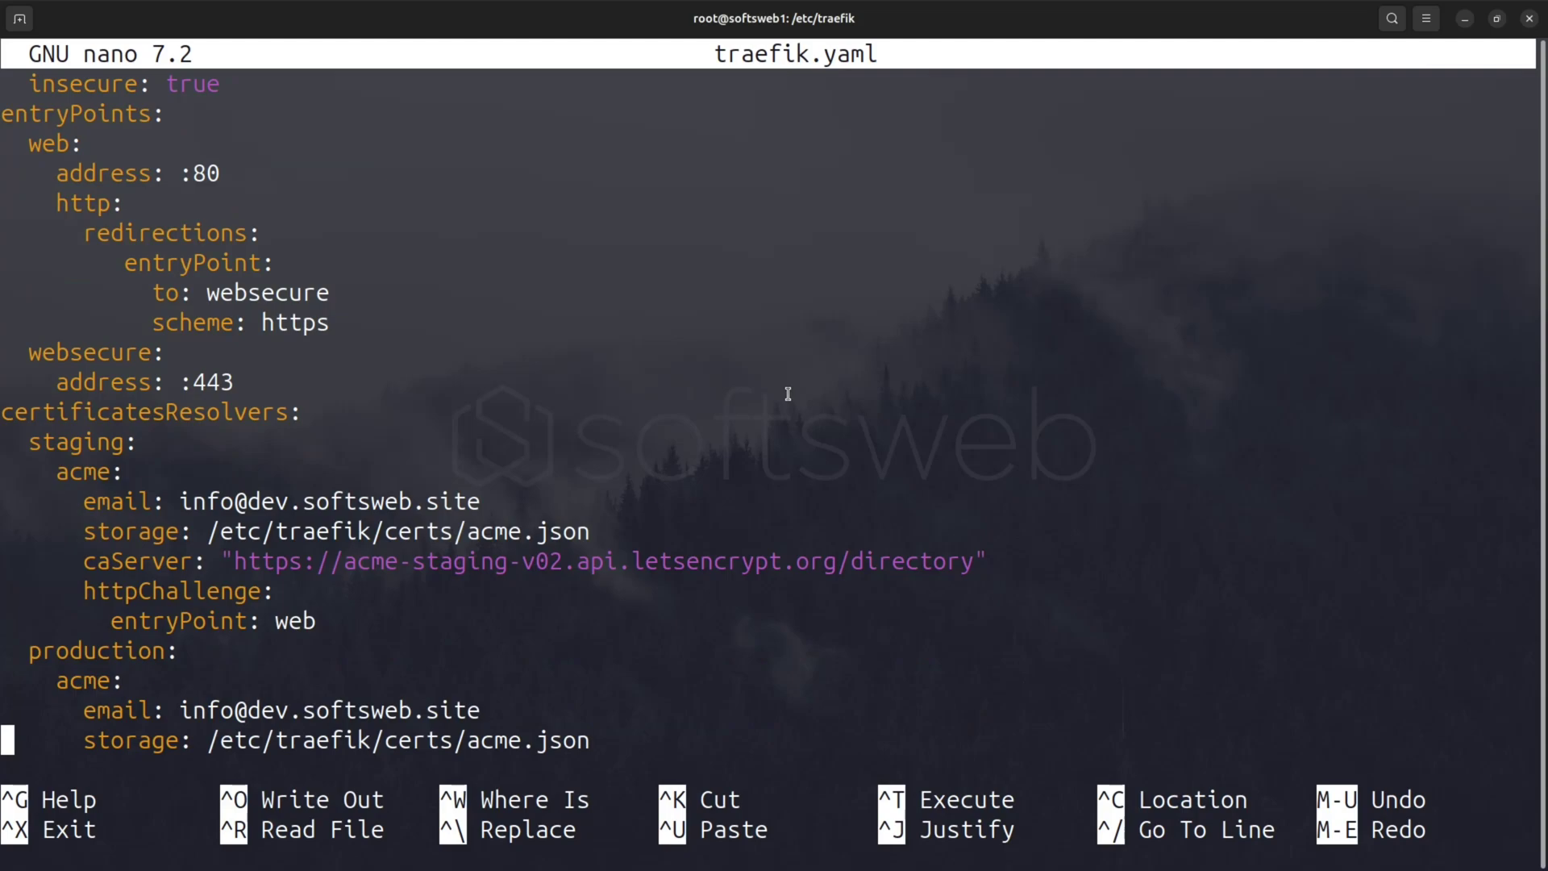
{"action": "scroll", "coordinate": [783, 413], "scroll_direction": "down", "scroll_amount": 5}
{"action": "key", "text": "ctrl+x"}
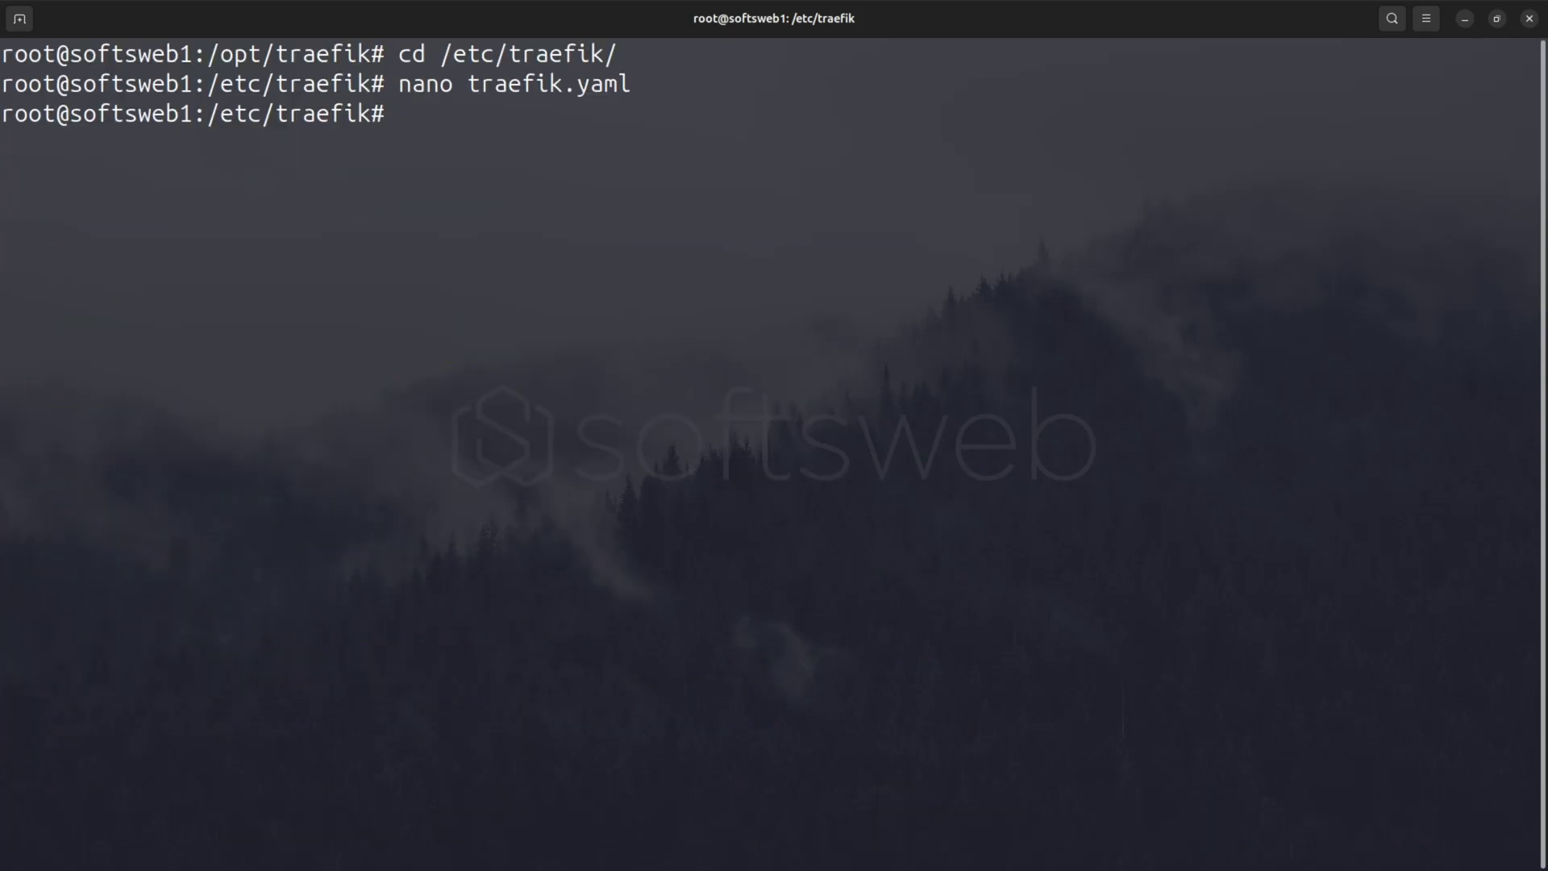
Step: Create headers.yaml with the pasted passbolt security-headers middleware and save it
{"action": "type", "text": "nano hea"}
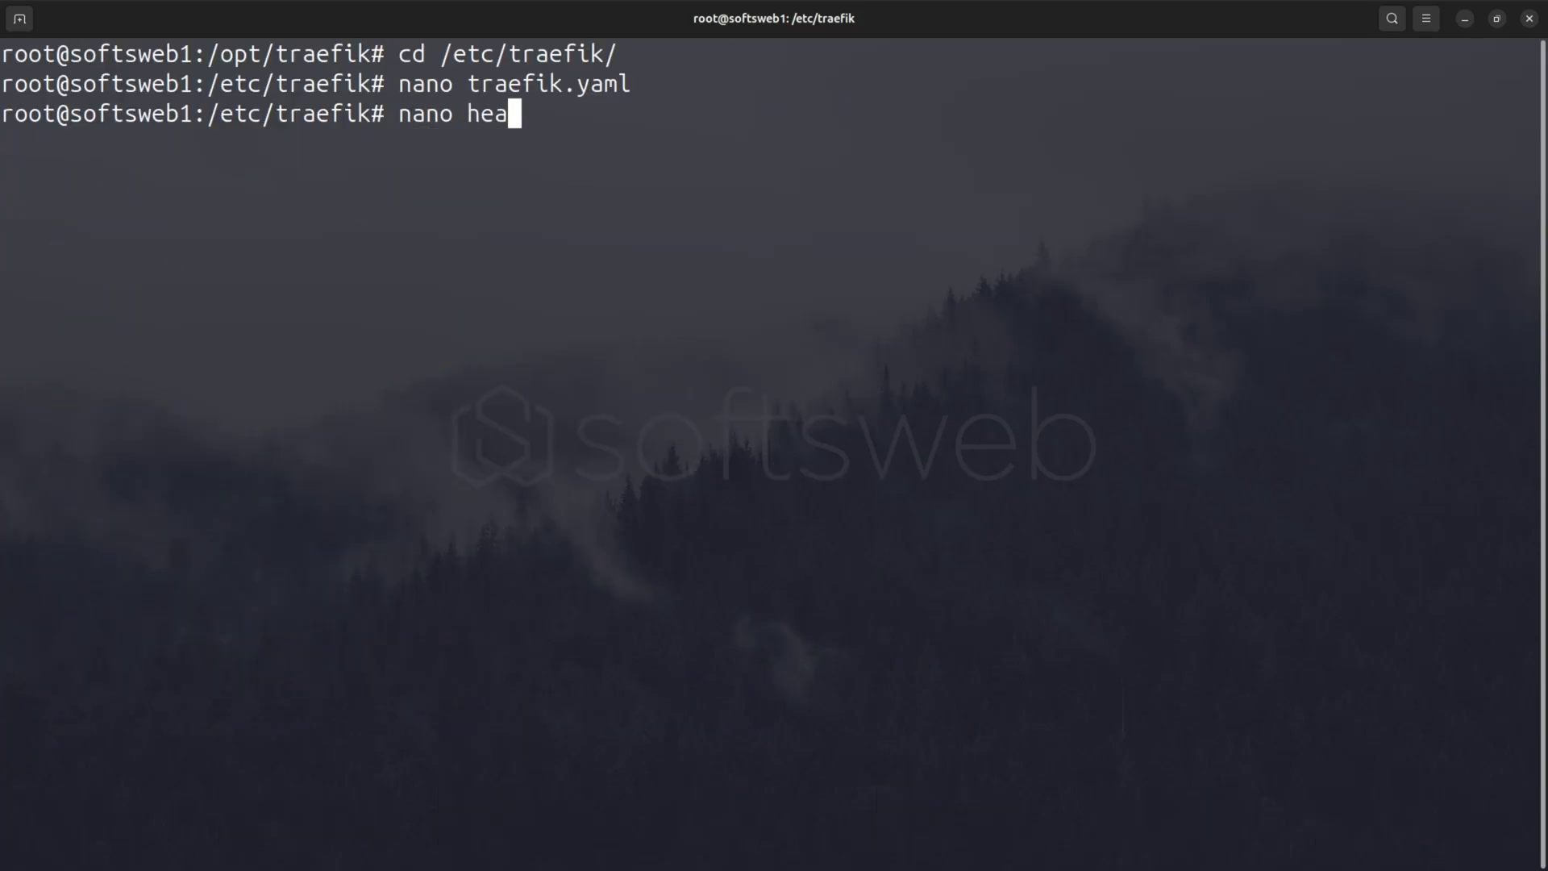
{"action": "type", "text": "ders.yaml"}
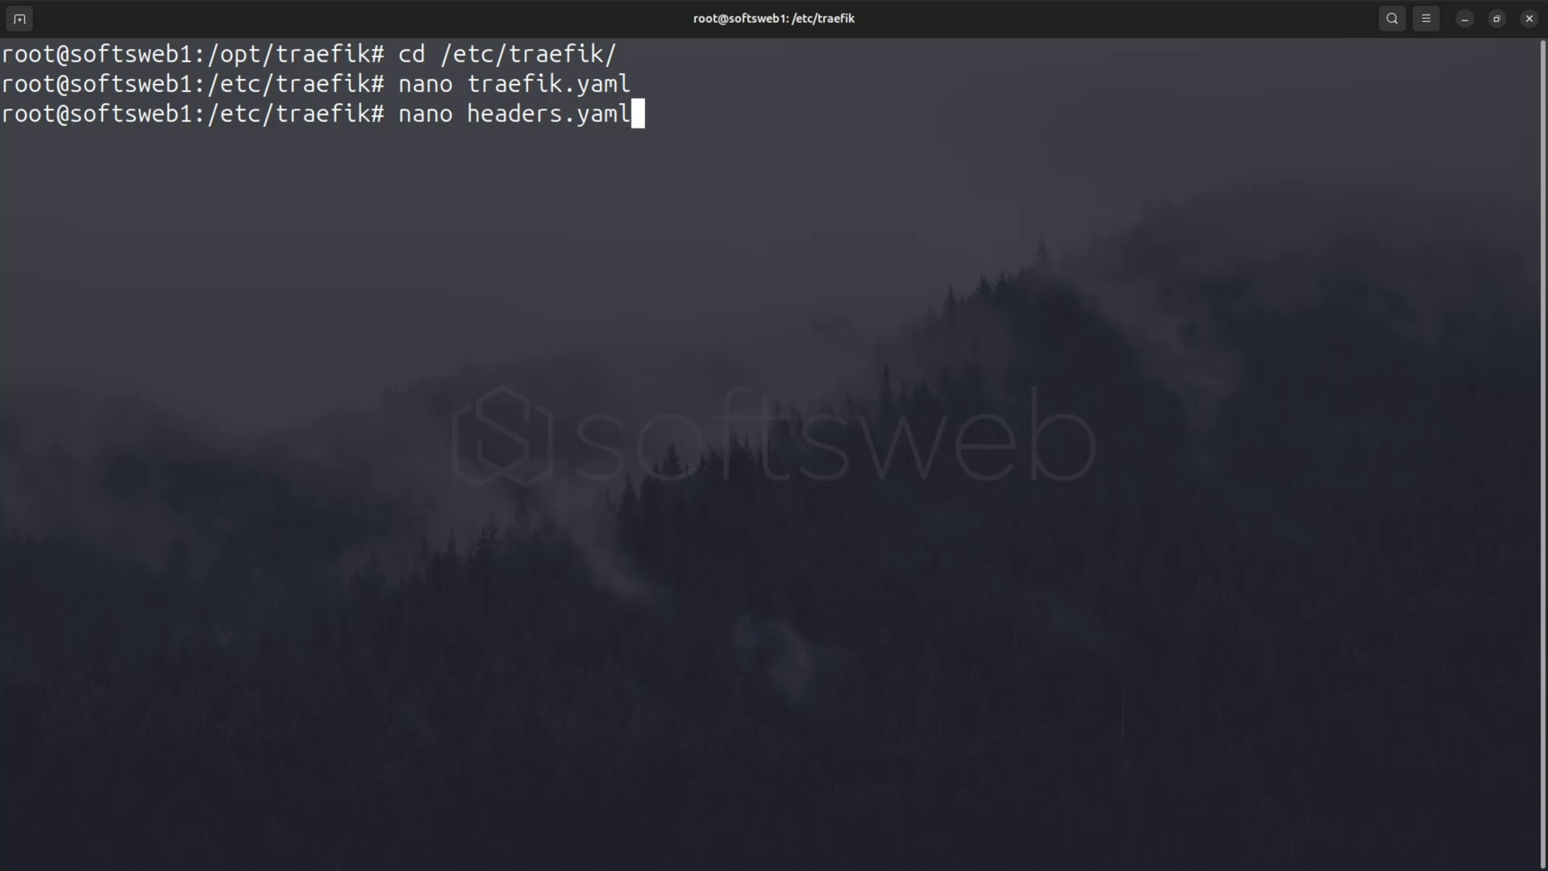
{"action": "key", "text": "Return"}
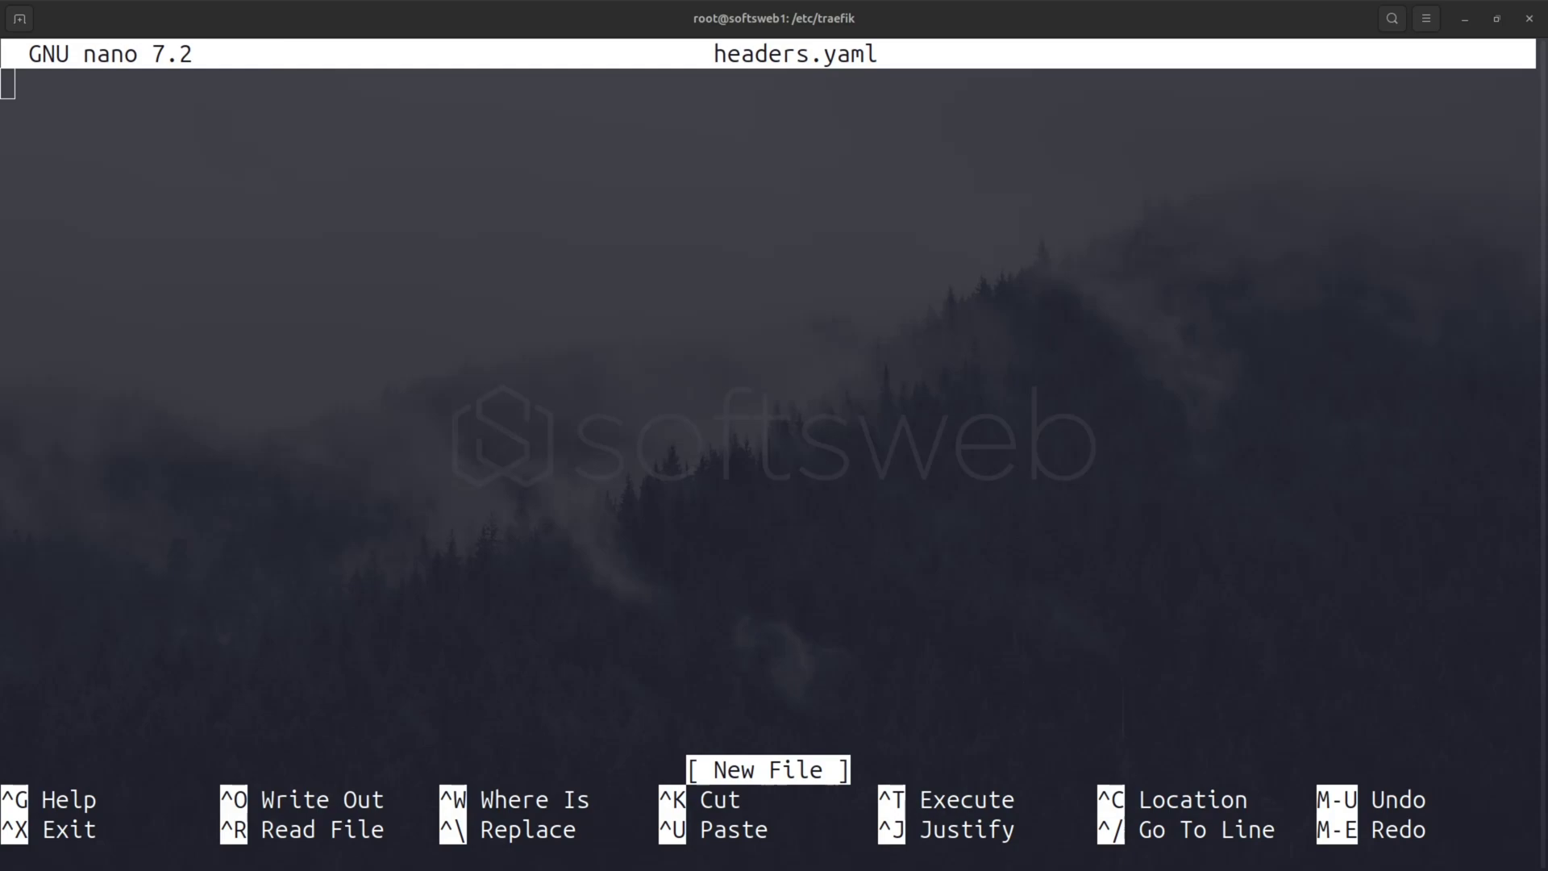
{"action": "key", "text": "ctrl+shift+v"}
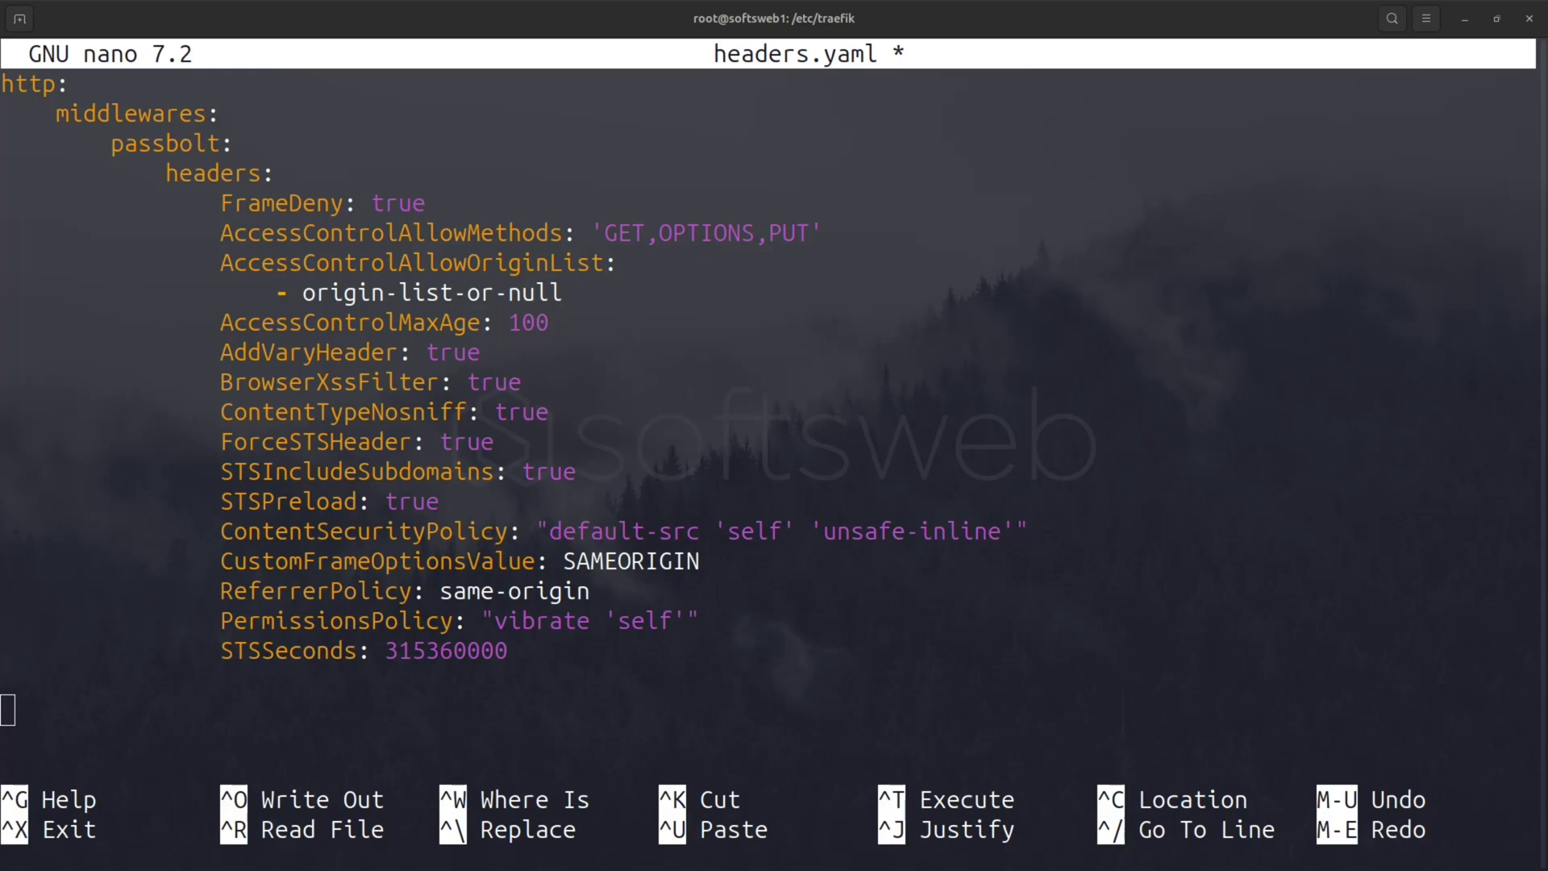
{"action": "left_click", "coordinate": [995, 538]}
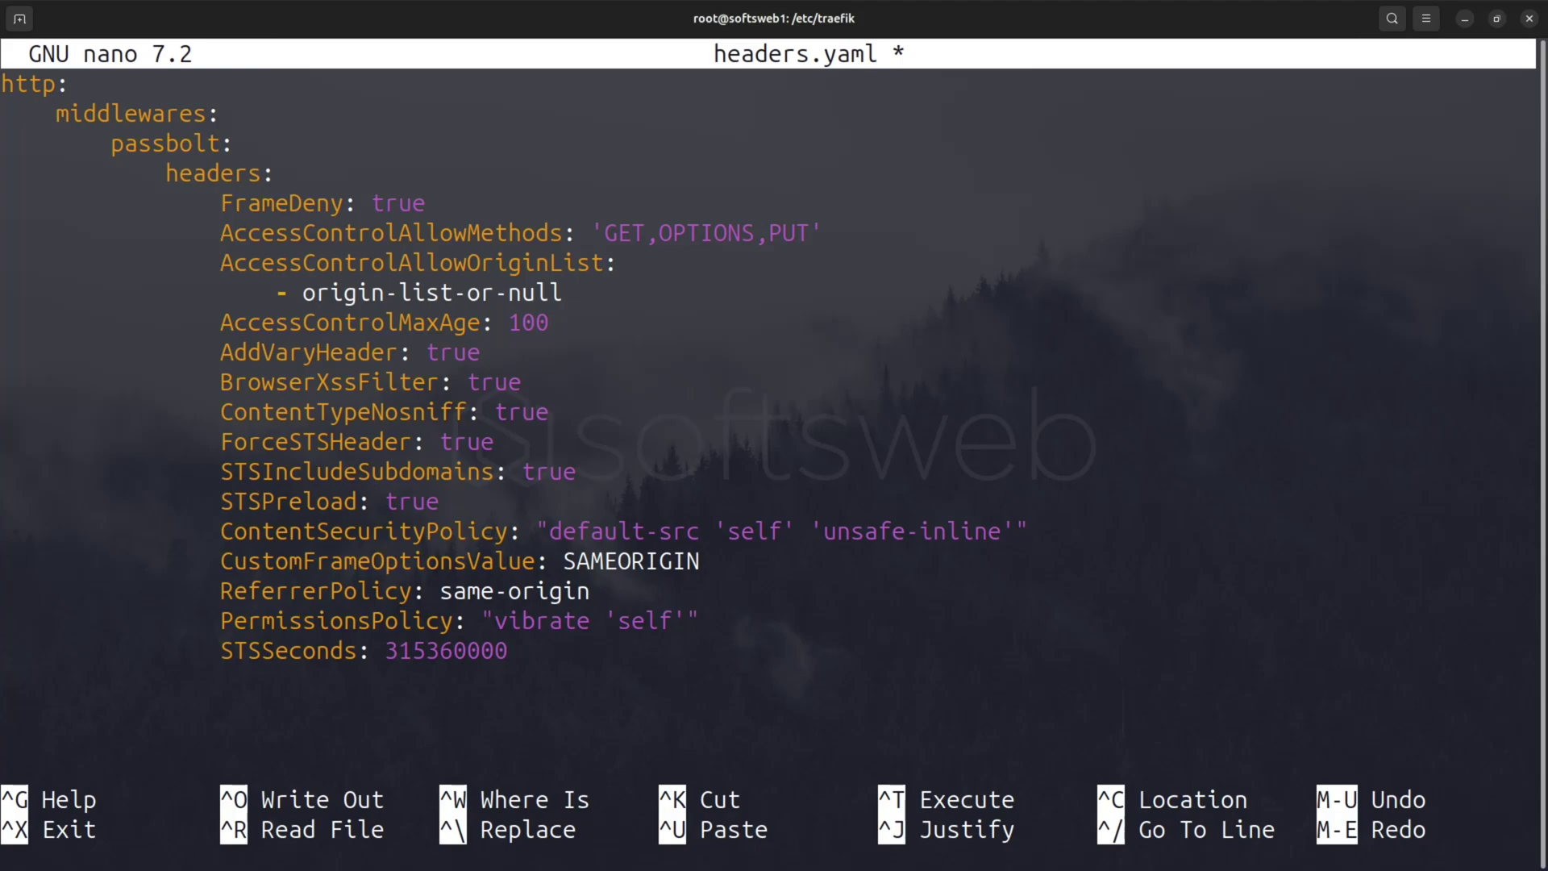
{"action": "key", "text": "ctrl+x"}
{"action": "key", "text": "y"}
{"action": "key", "text": "Return"}
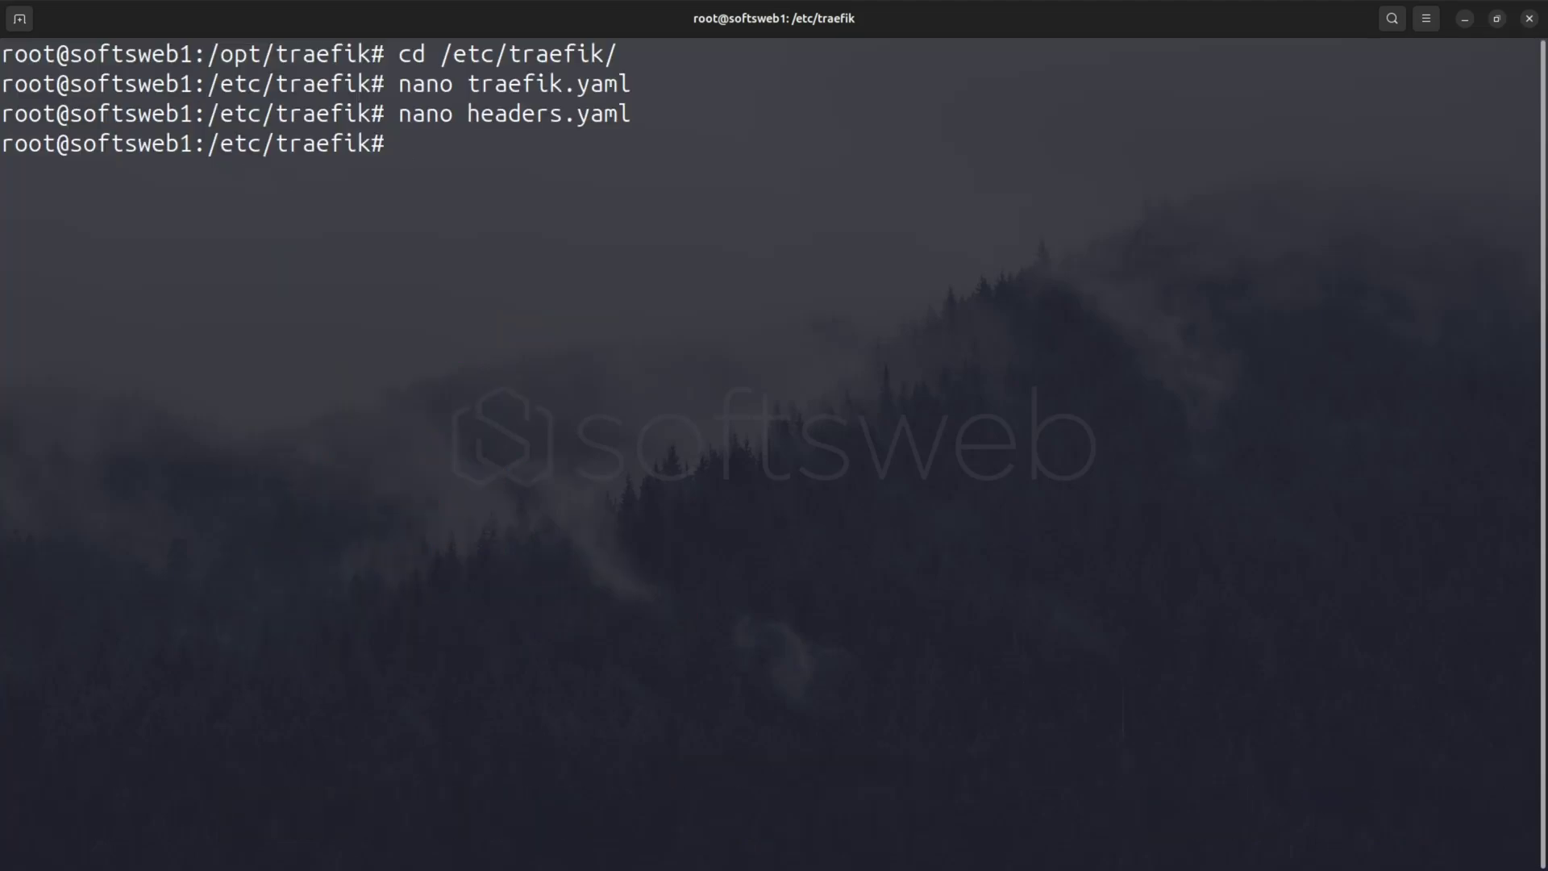
Step: Bring the Traefik stack up again with docker compose up -d in /opt/traefik
{"action": "type", "text": "cd /opt/traefik/"}
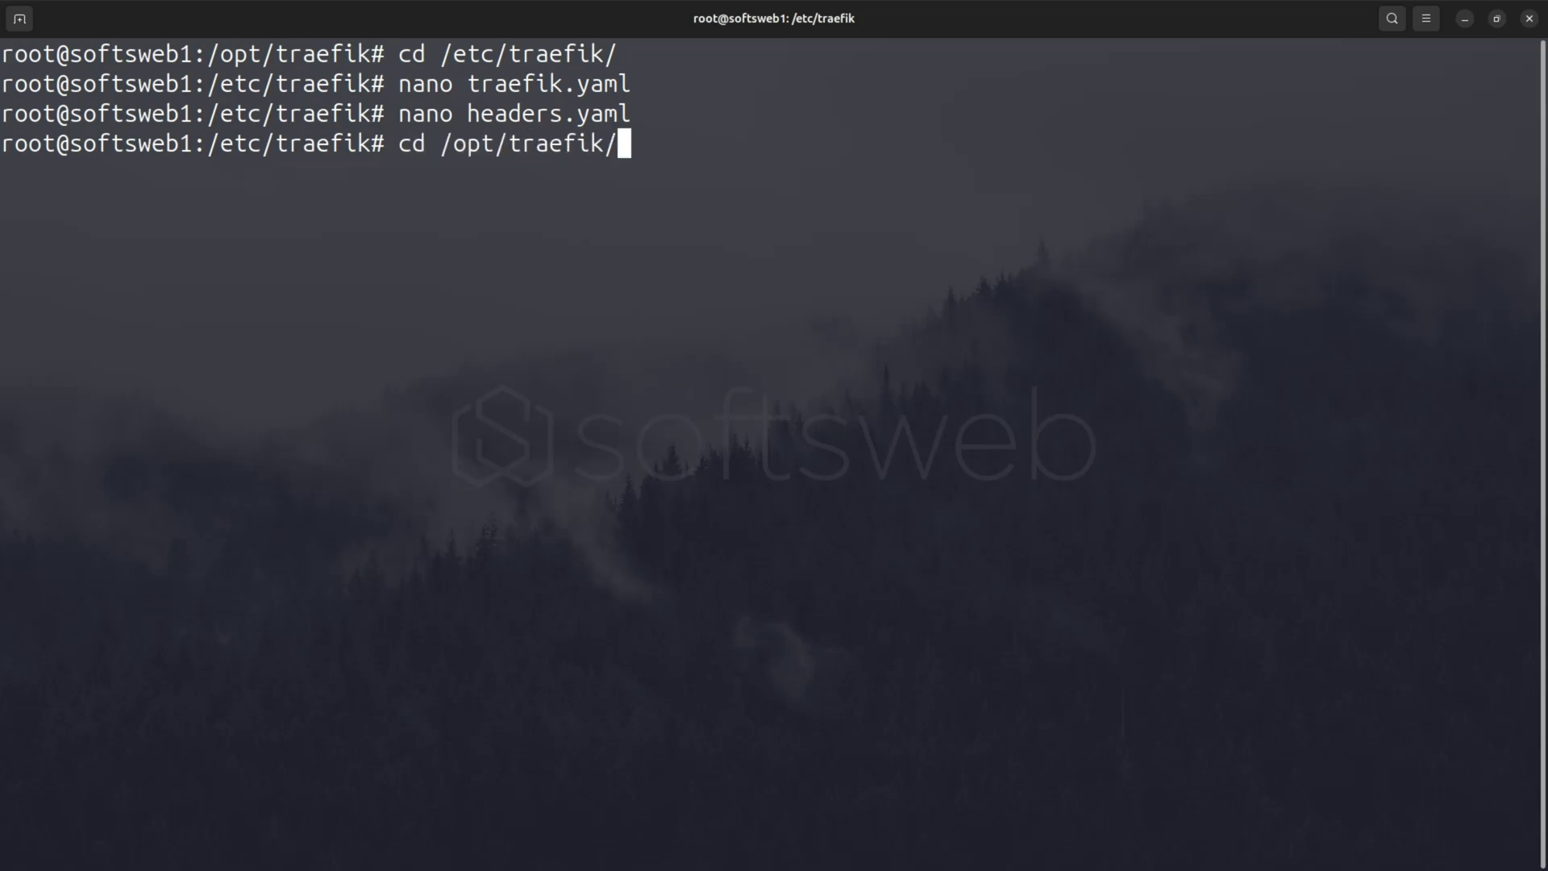
{"action": "key", "text": "Return"}
{"action": "type", "text": "docker compose up -d"}
{"action": "key", "text": "Return"}
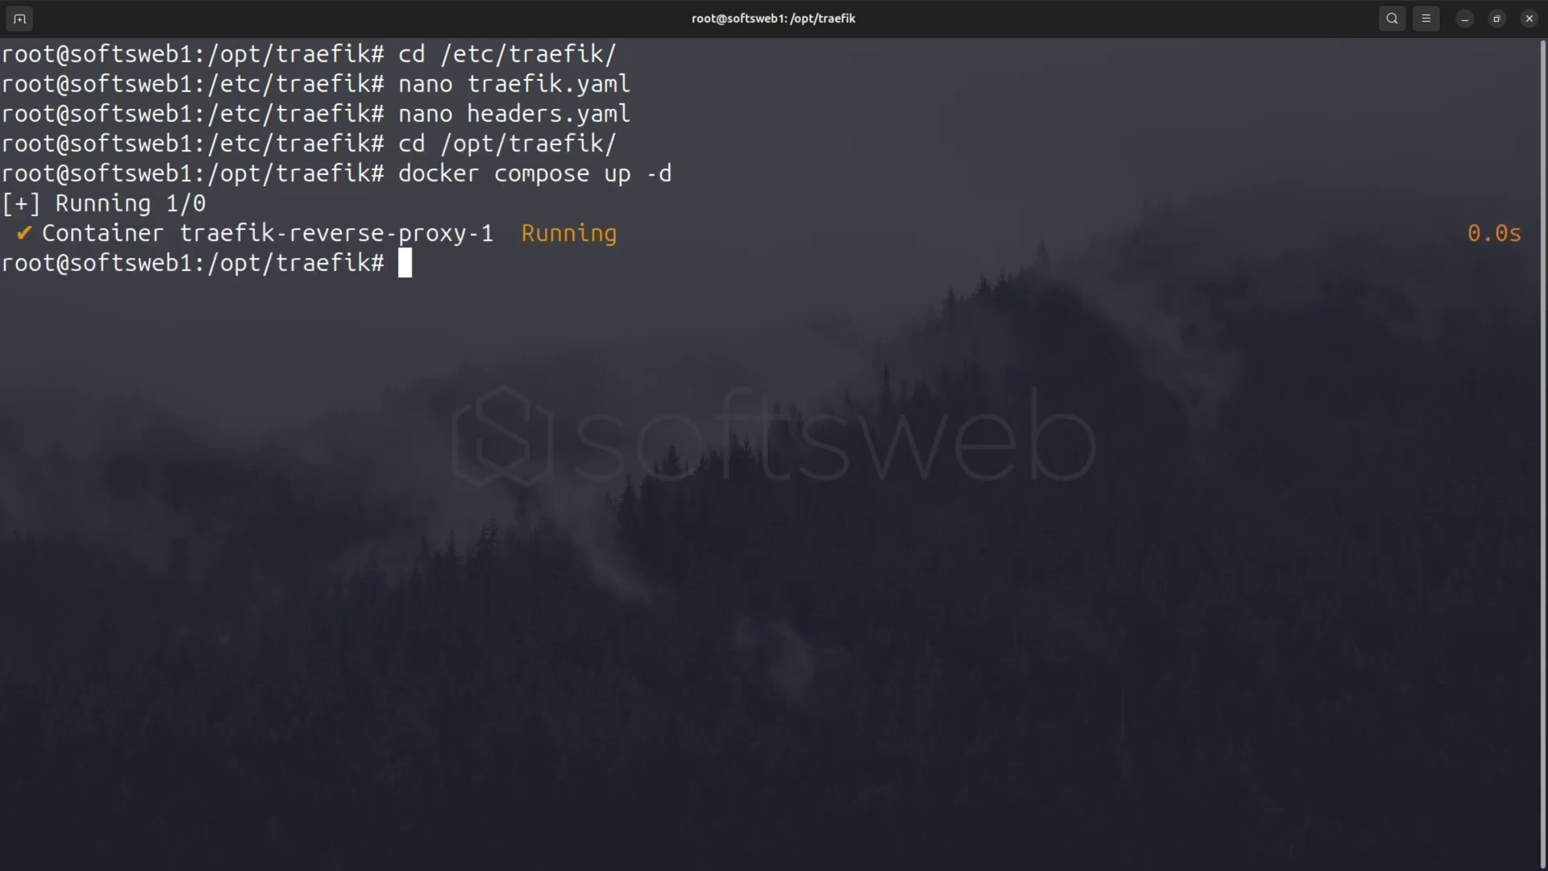
Step: Start the Passbolt containers with docker compose up -d from /opt/passbolt
{"action": "type", "text": "cc"}
{"action": "key", "text": "BackSpace"}
{"action": "type", "text": "d /opt"}
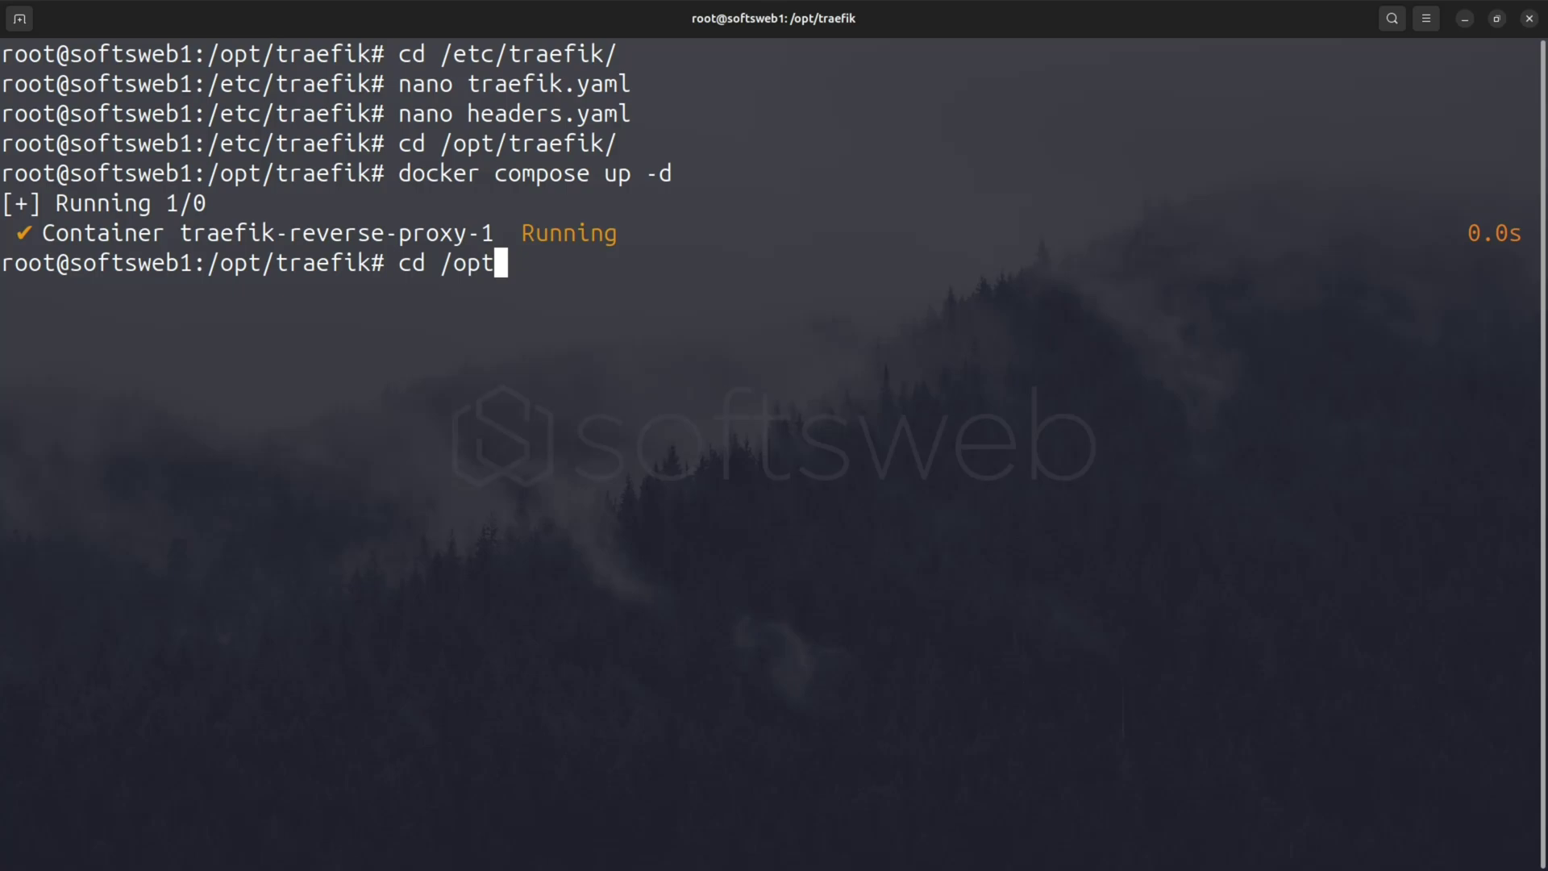
{"action": "type", "text": "/passbolt/"}
{"action": "key", "text": "Return"}
{"action": "type", "text": "docker compose up -d"}
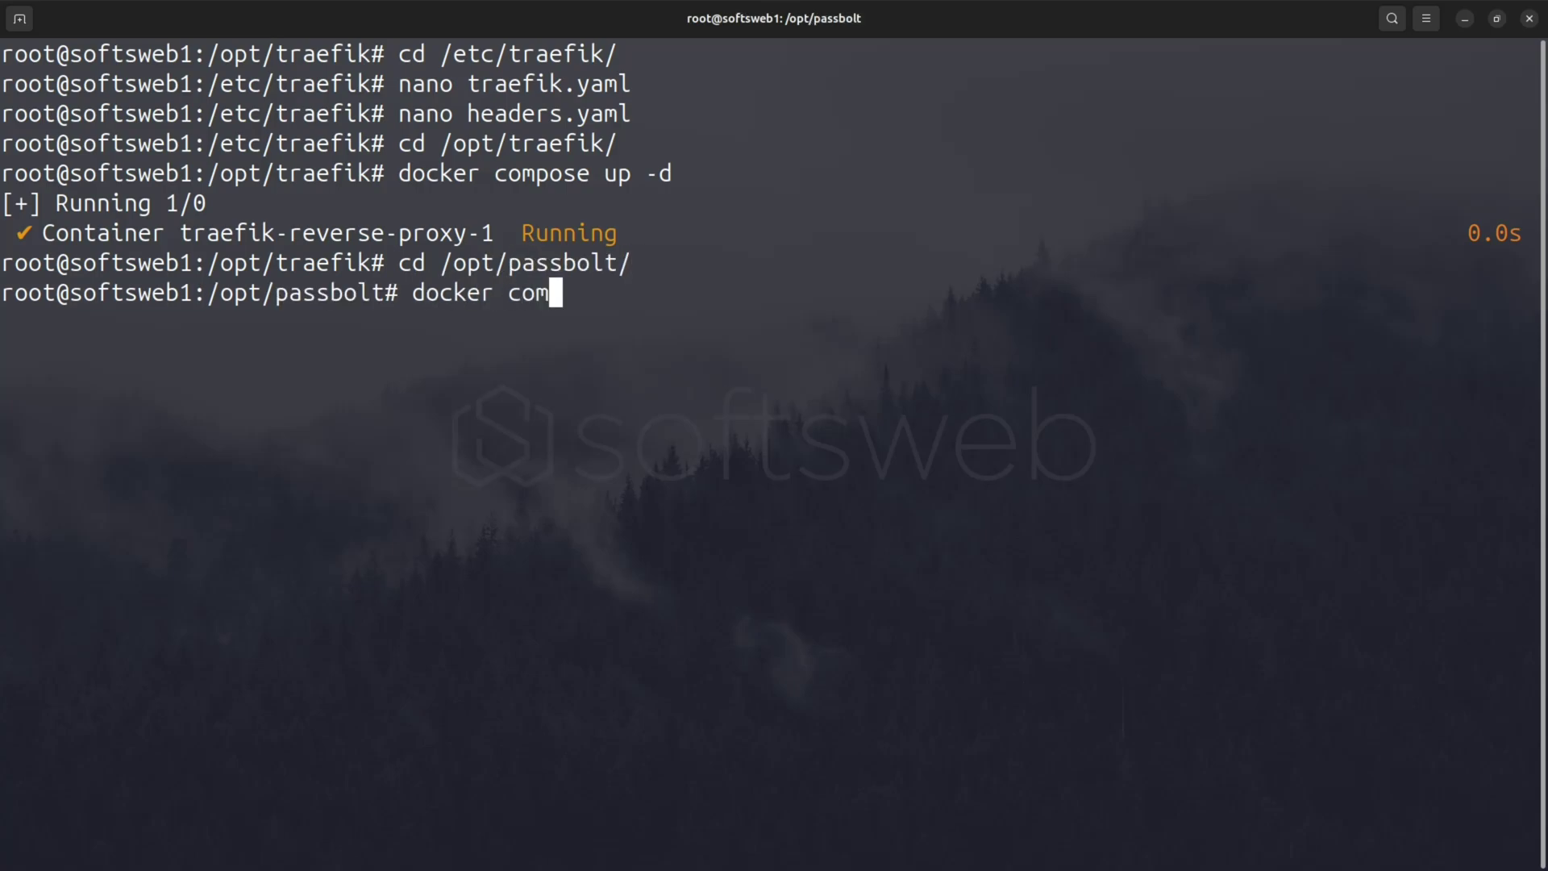
{"action": "key", "text": "Return"}
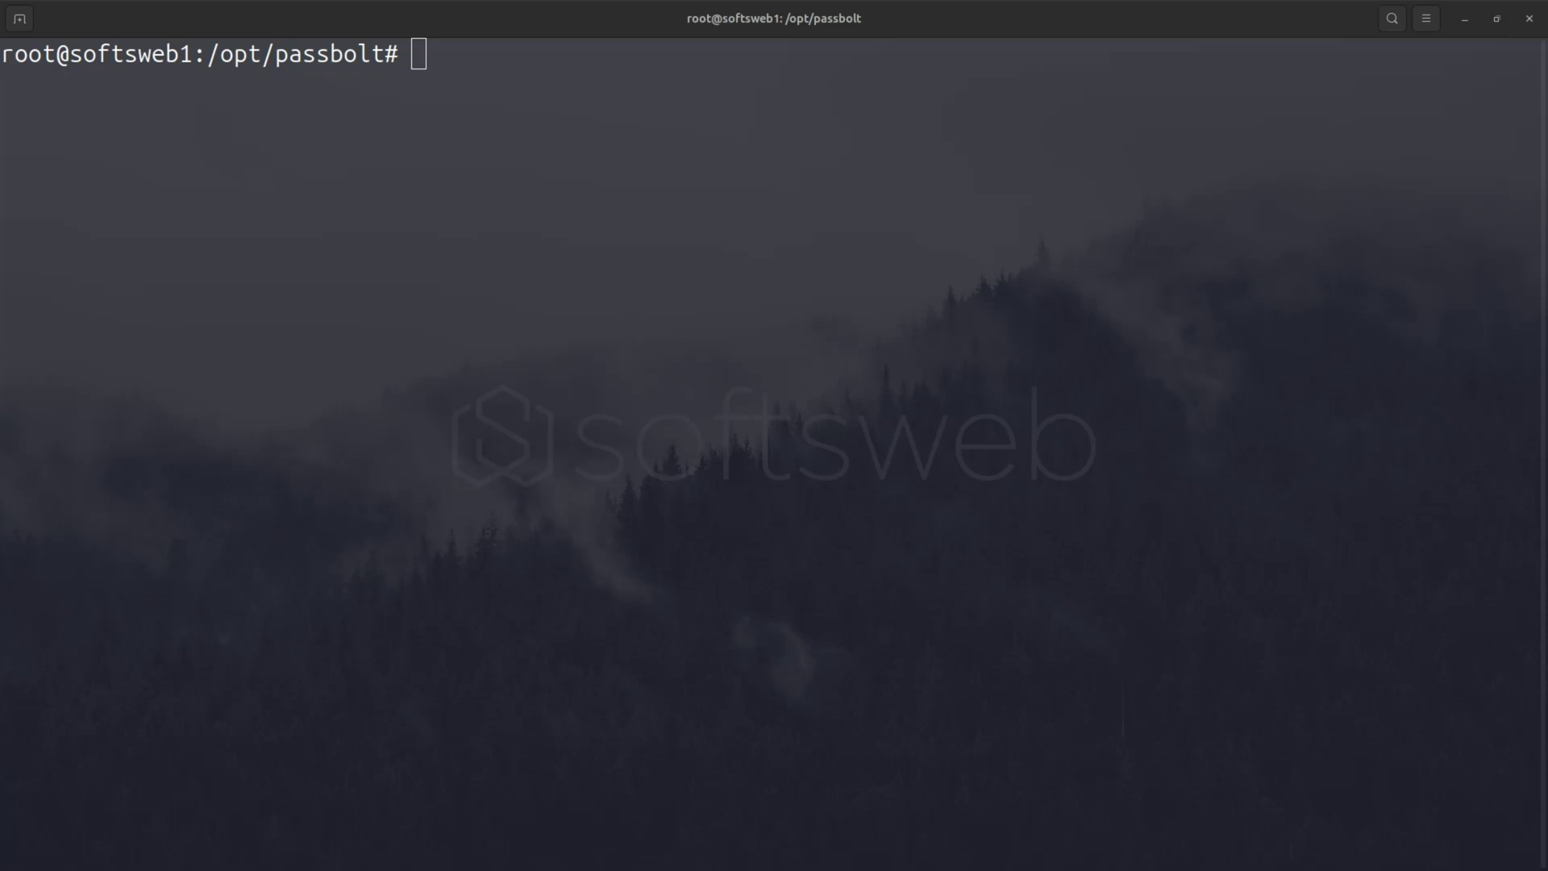
Step: Paste and run the register_user command for the admin, then select the printed setup link
{"action": "right_click", "coordinate": [796, 193]}
{"action": "left_click", "coordinate": [860, 249]}
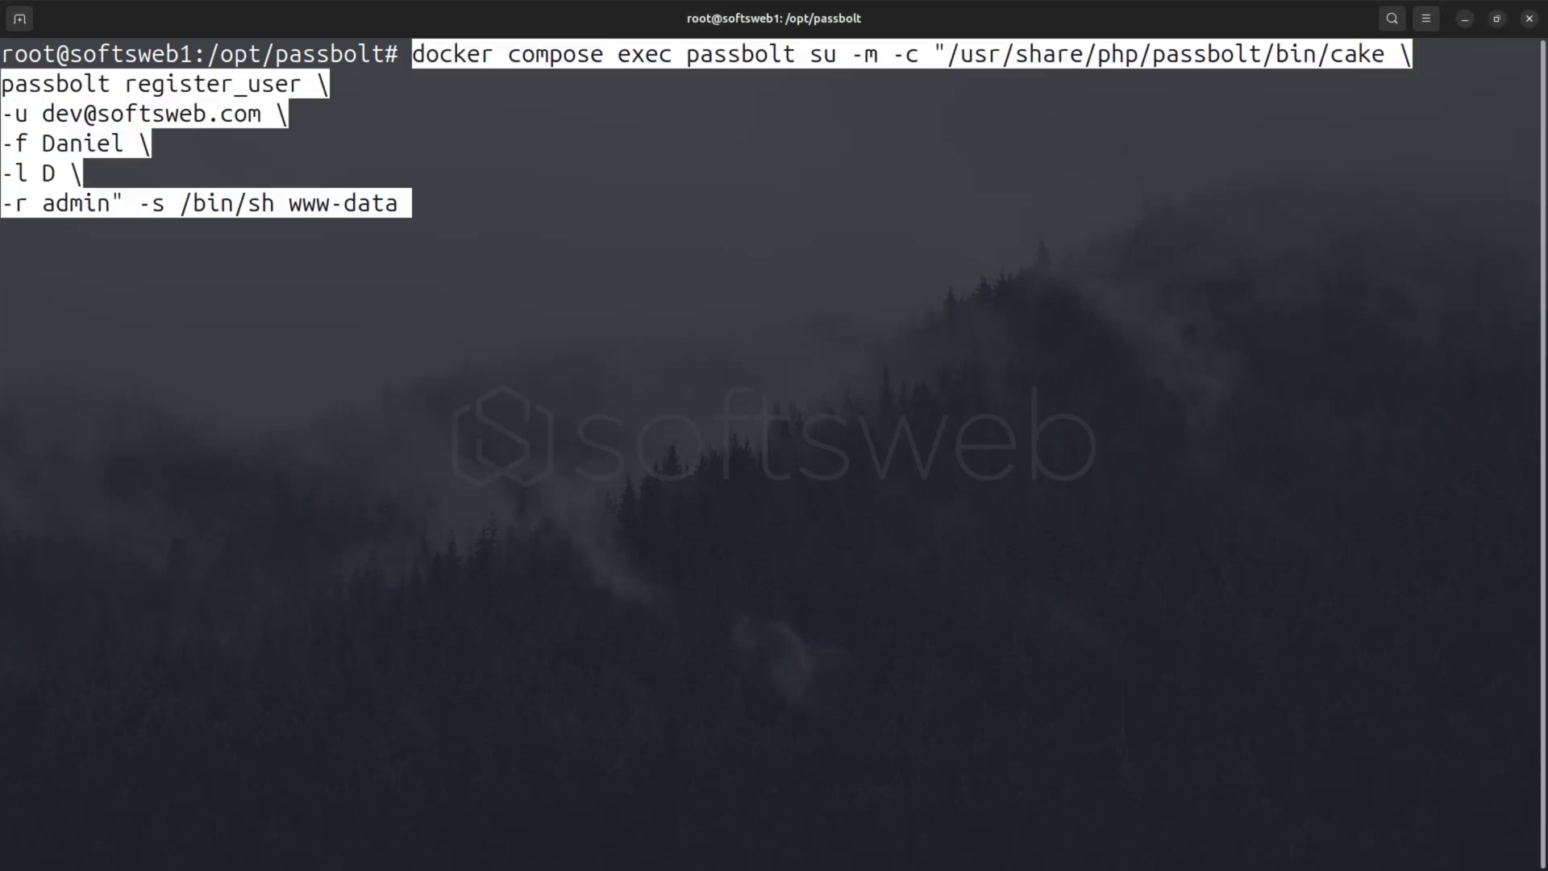
{"action": "key", "text": "Return"}
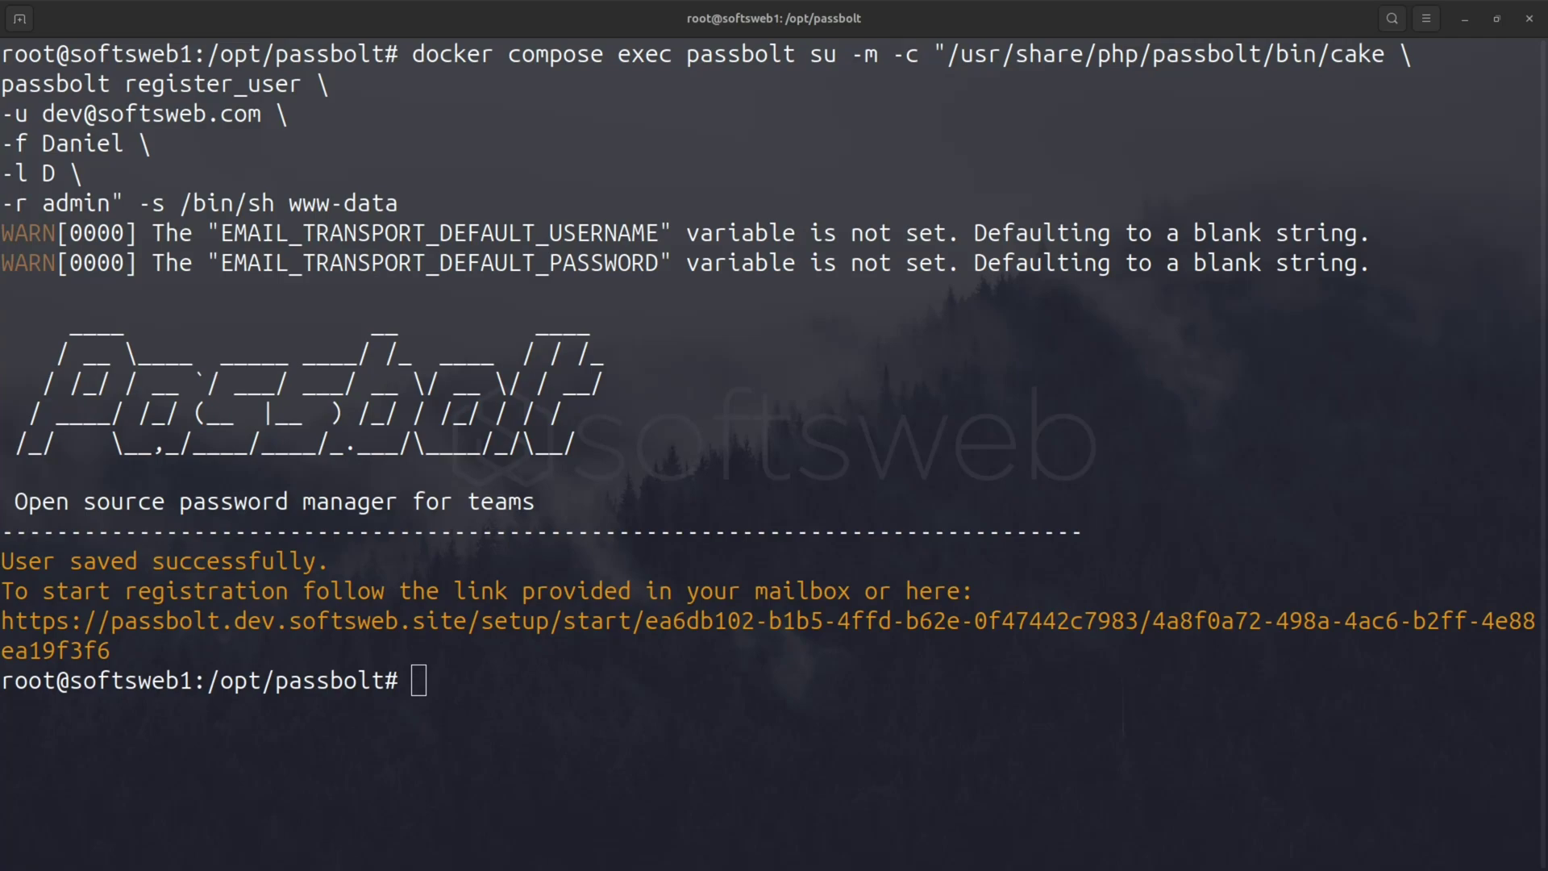
{"action": "double_click", "coordinate": [766, 621]}
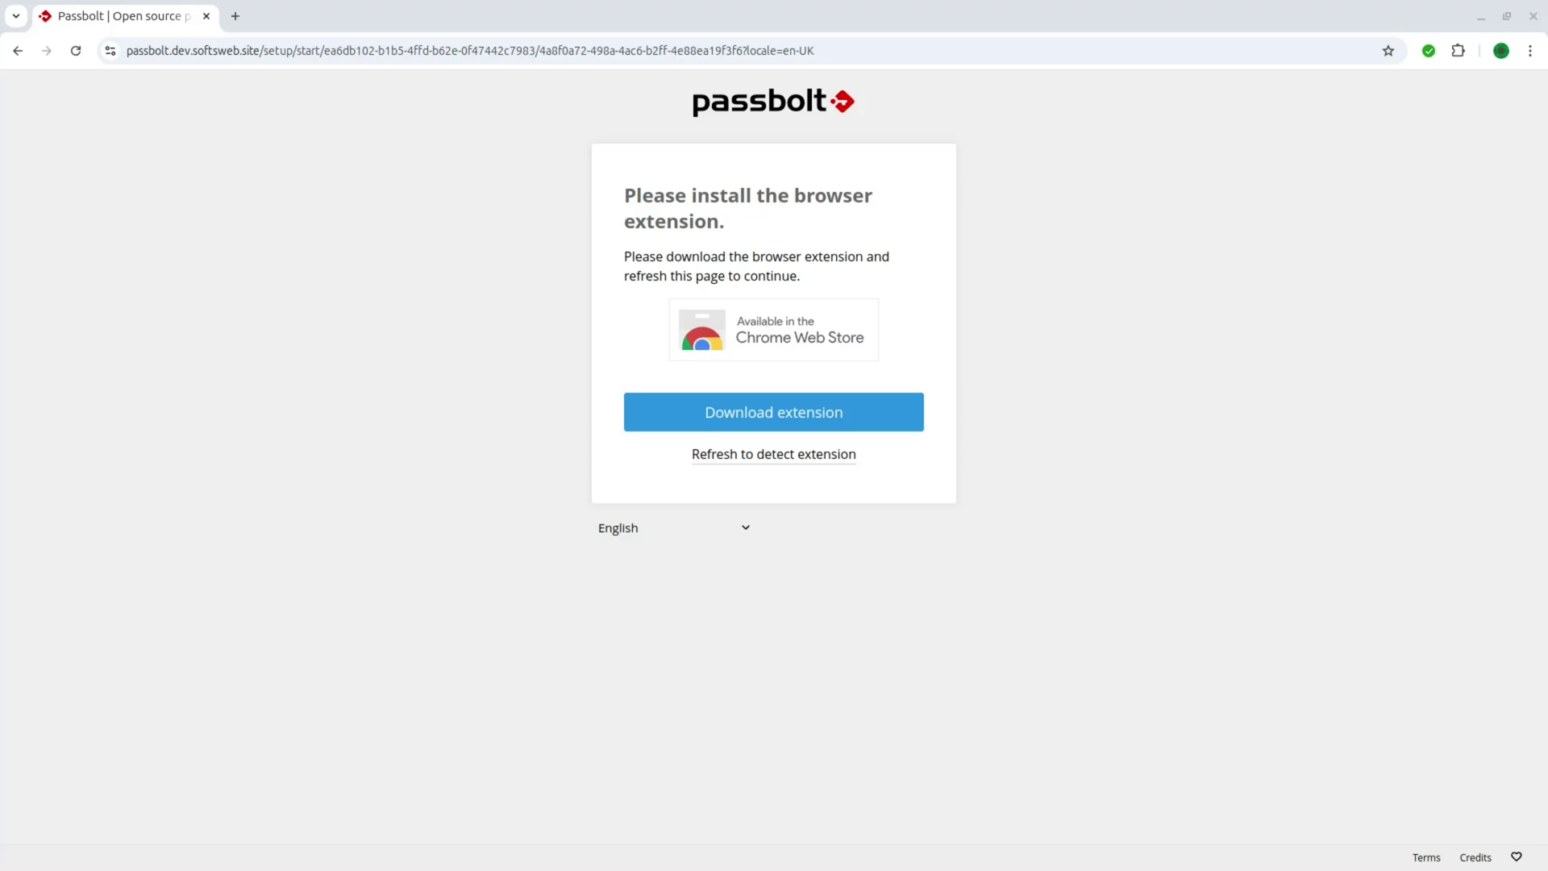
Step: Install the Passbolt browser extension, then enter and submit the admin passphrase
{"action": "left_click", "coordinate": [764, 411]}
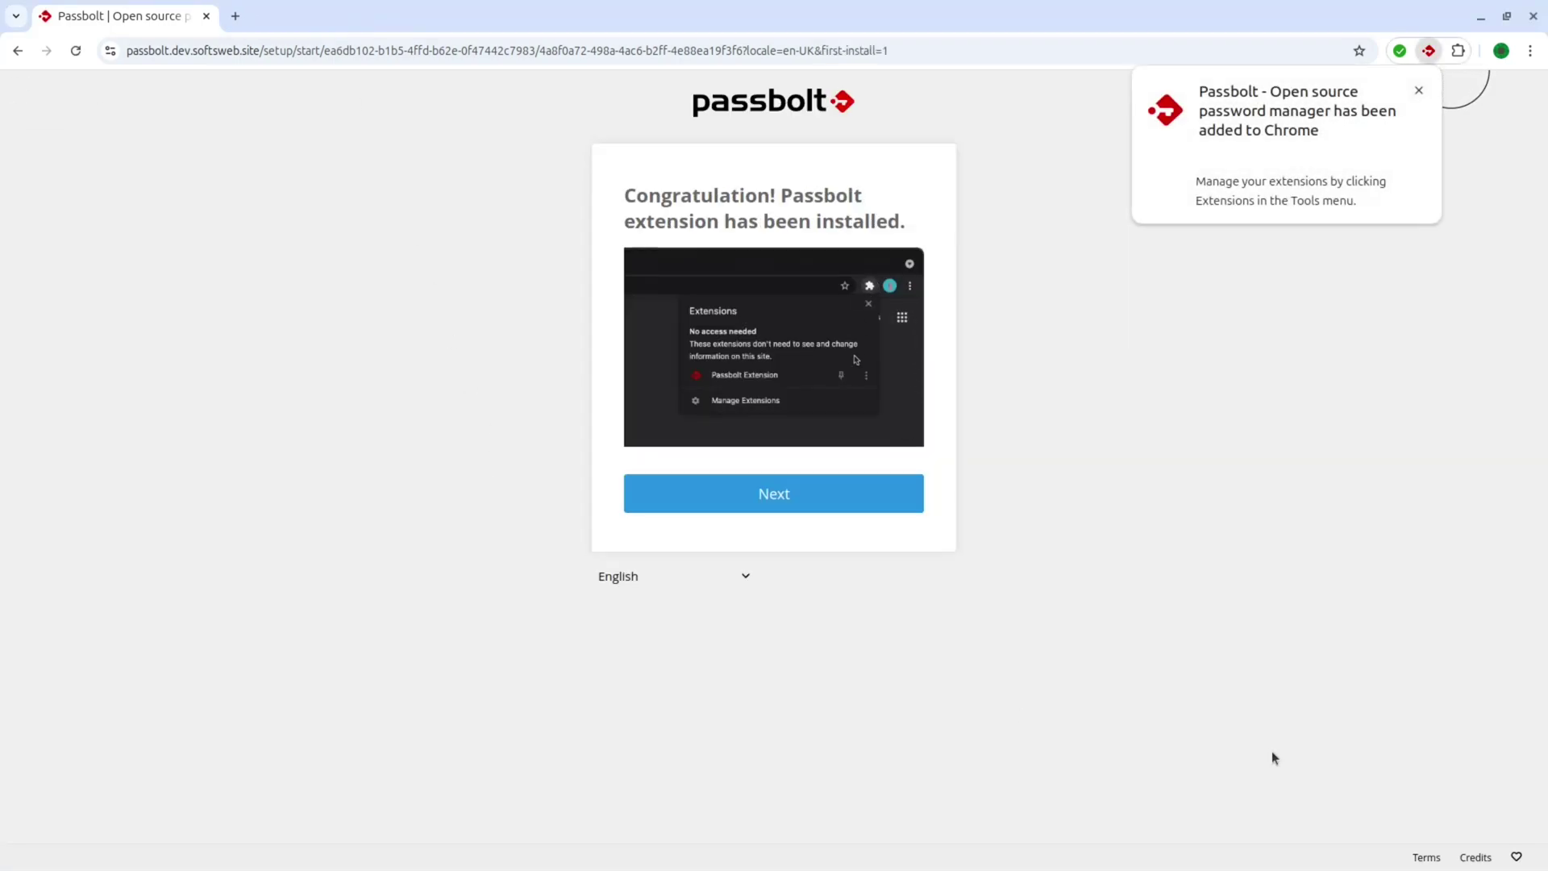
{"action": "left_click", "coordinate": [774, 494]}
{"action": "type", "text": "a"}
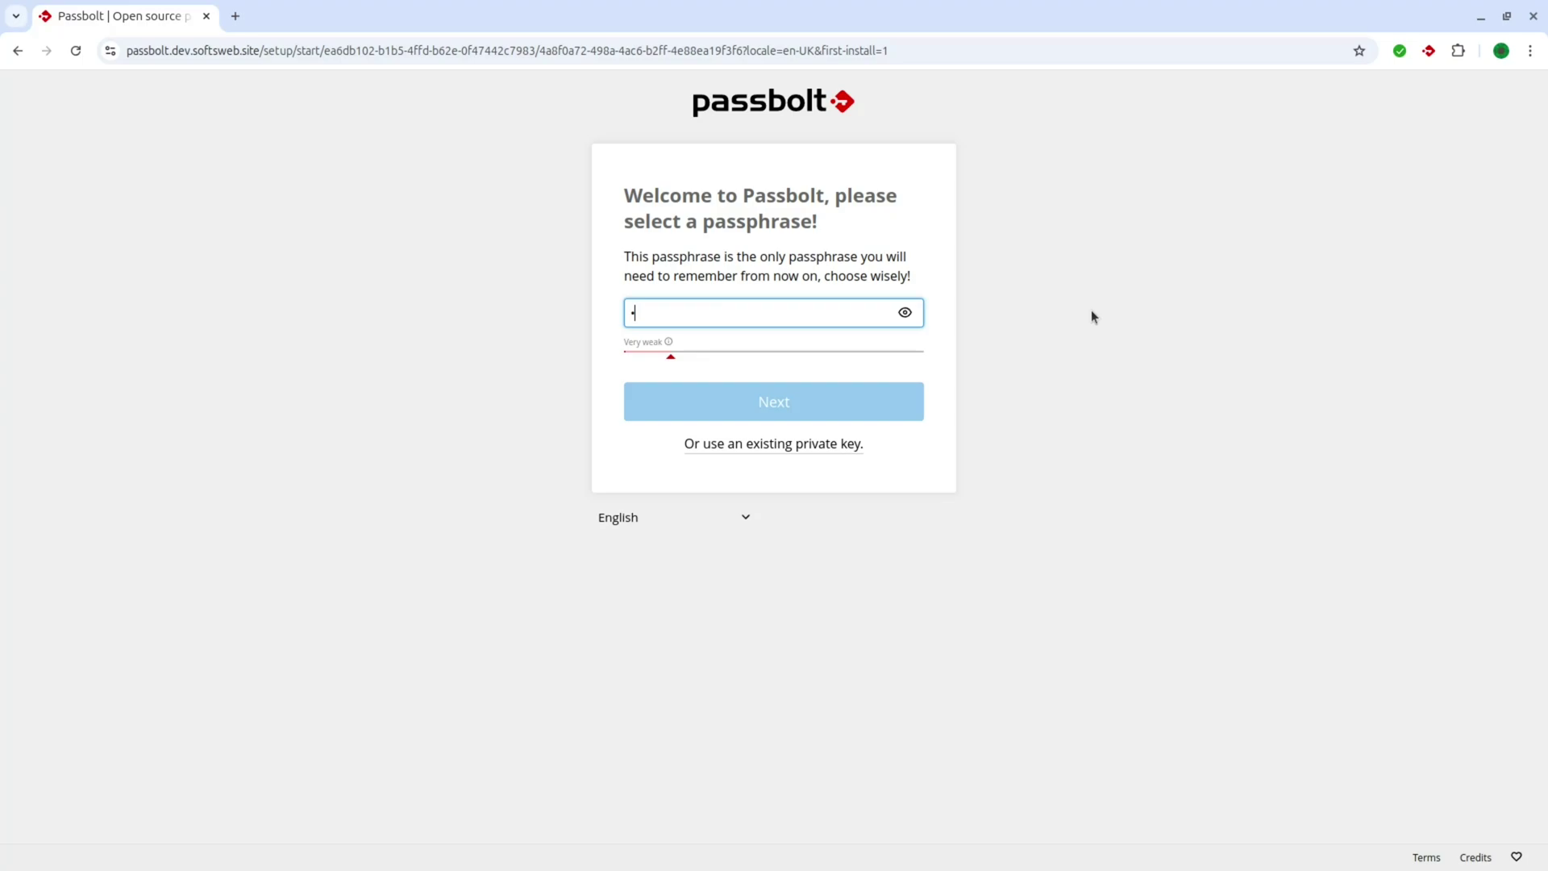
{"action": "type", "text": "xxxxxxxx"}
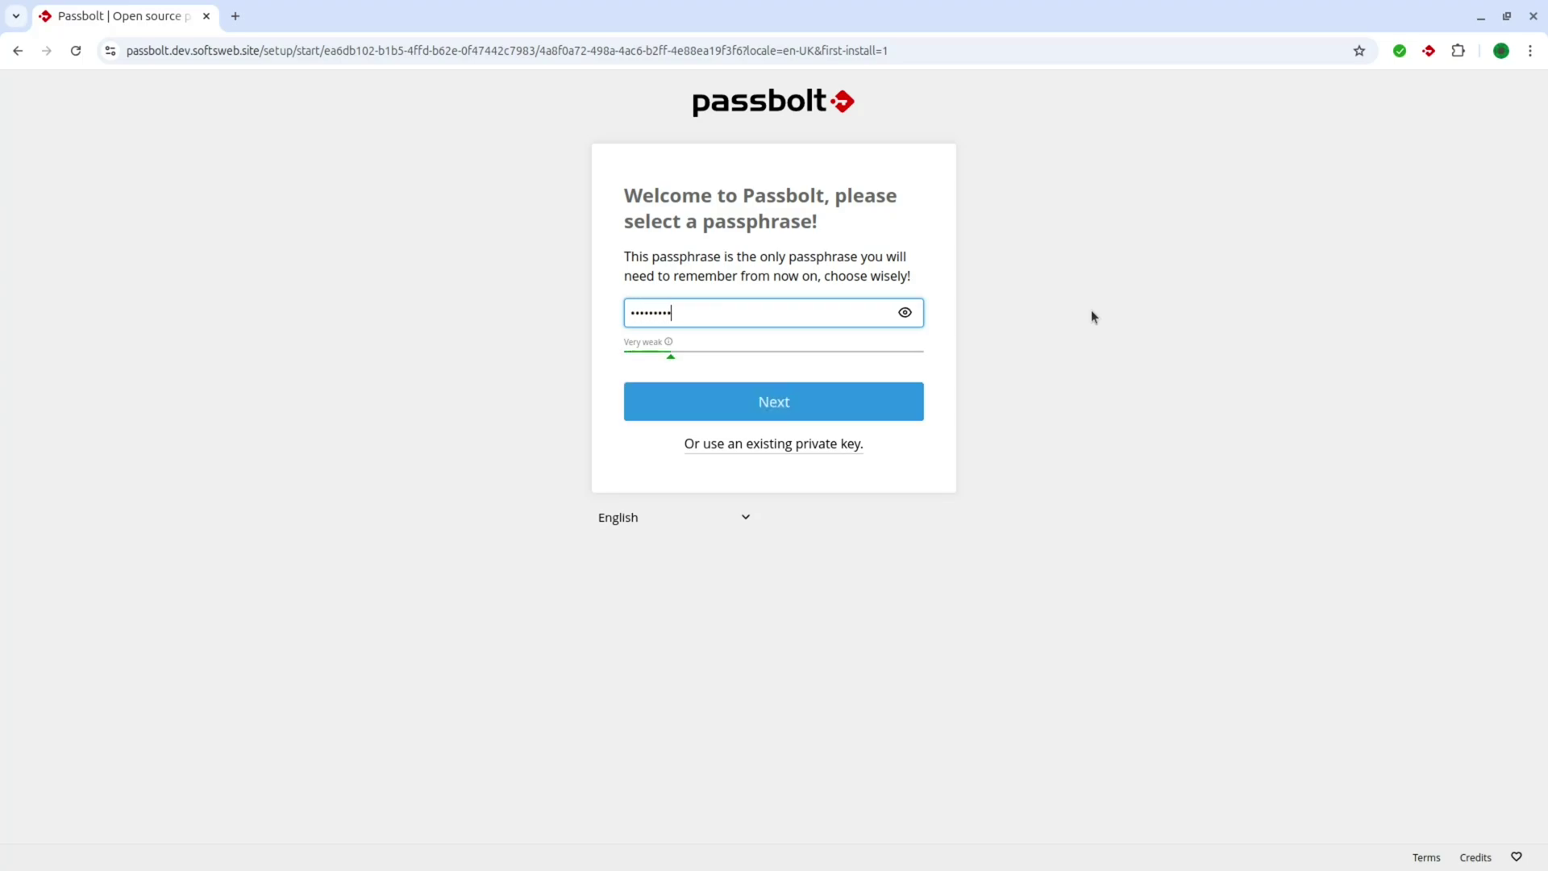
{"action": "type", "text": "xxxxx"}
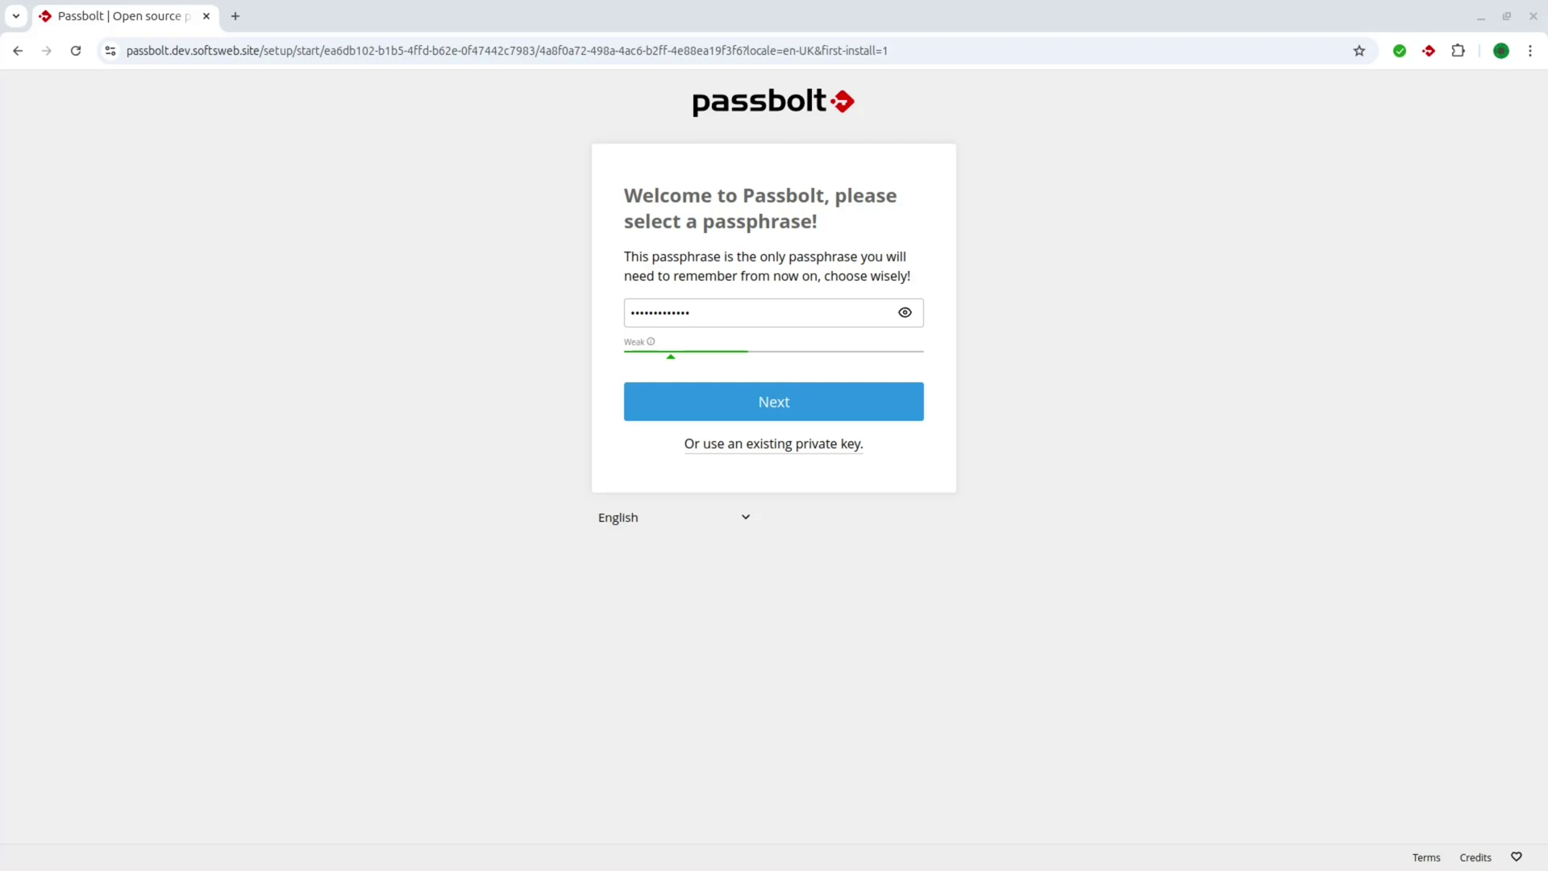
{"action": "left_click", "coordinate": [823, 388]}
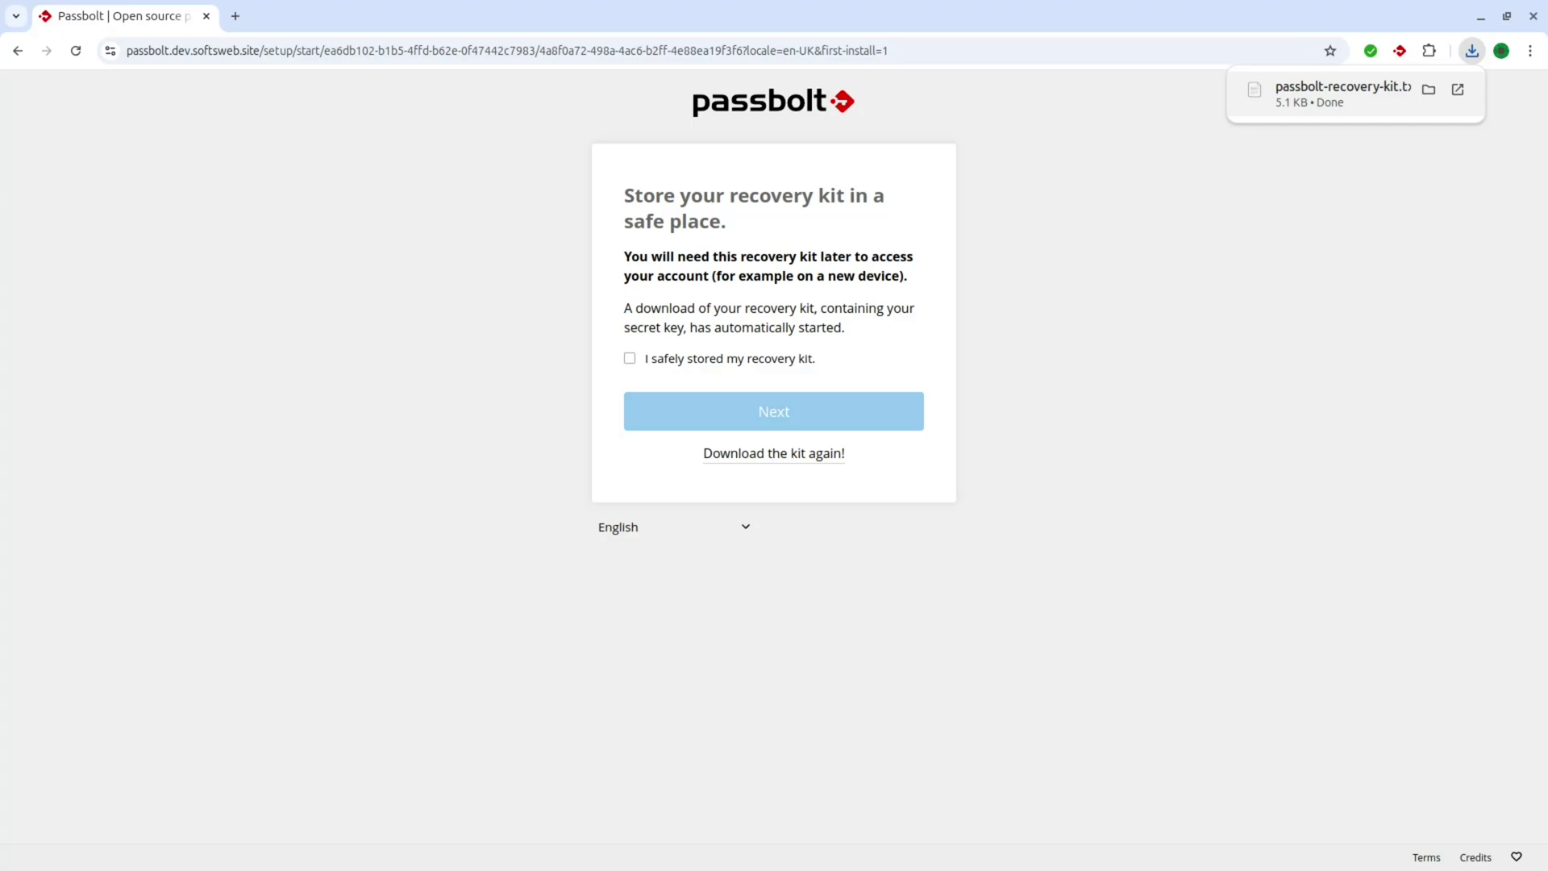
Step: Confirm the recovery kit is stored, randomize the security token three times, and finish setup
{"action": "left_click", "coordinate": [674, 358]}
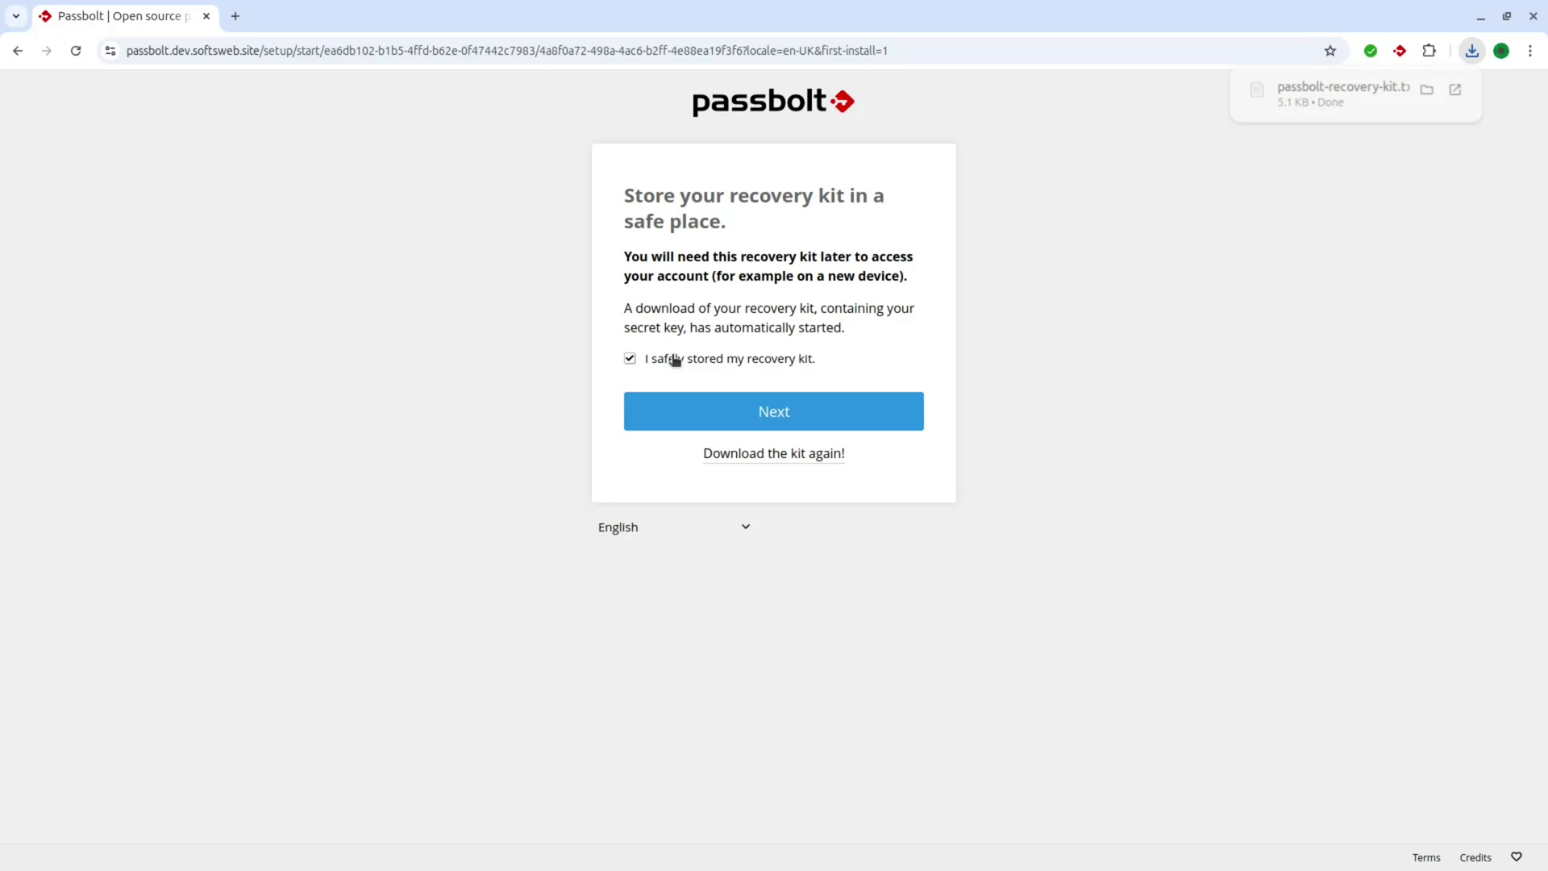
{"action": "left_click", "coordinate": [707, 419]}
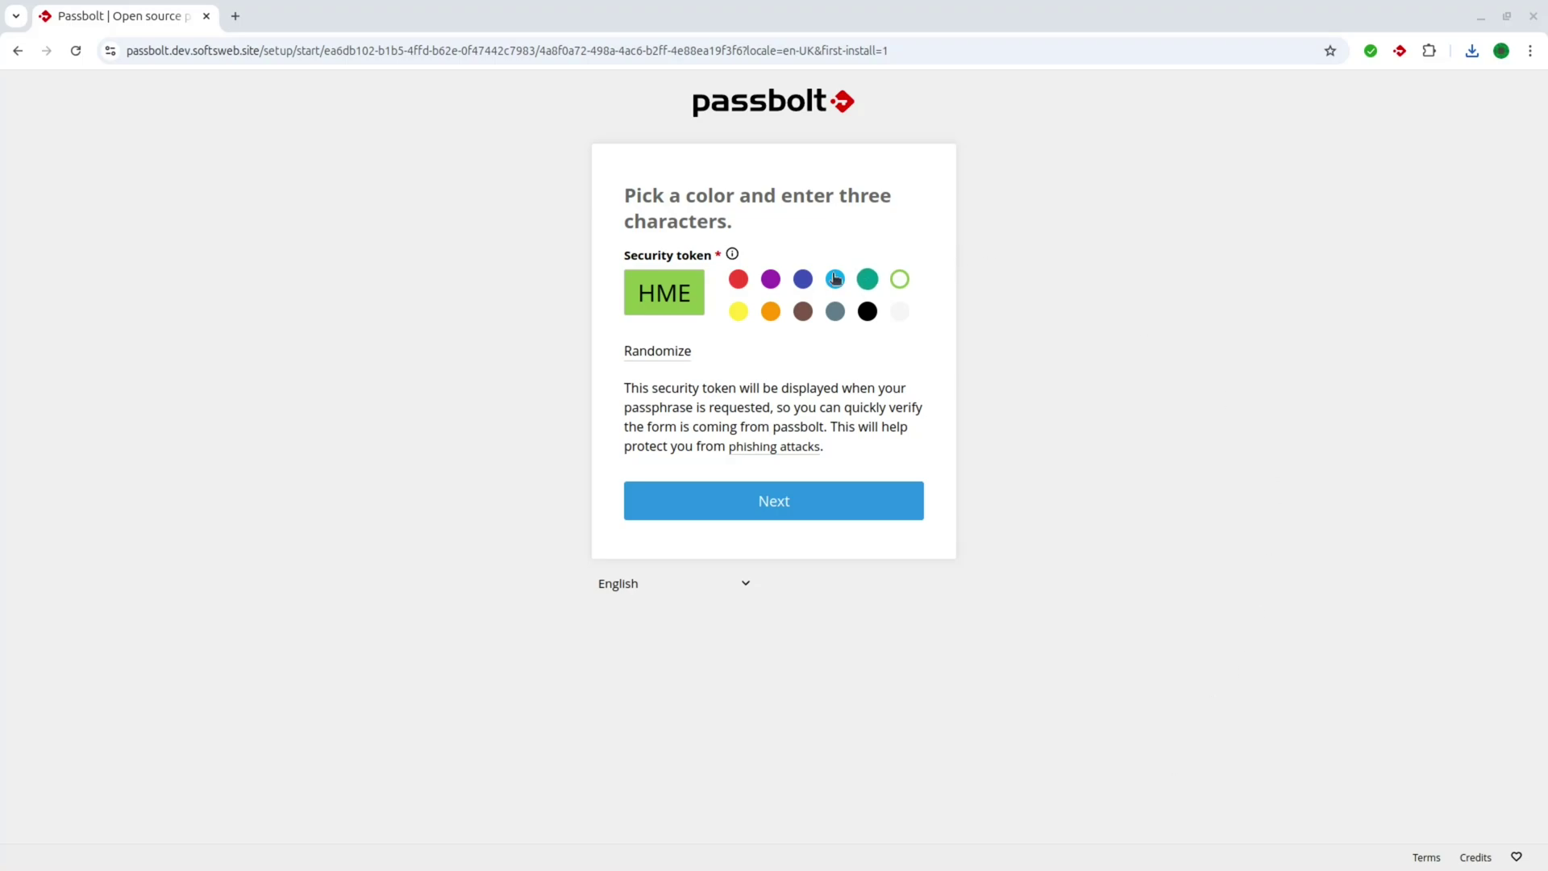
{"action": "left_click", "coordinate": [670, 355]}
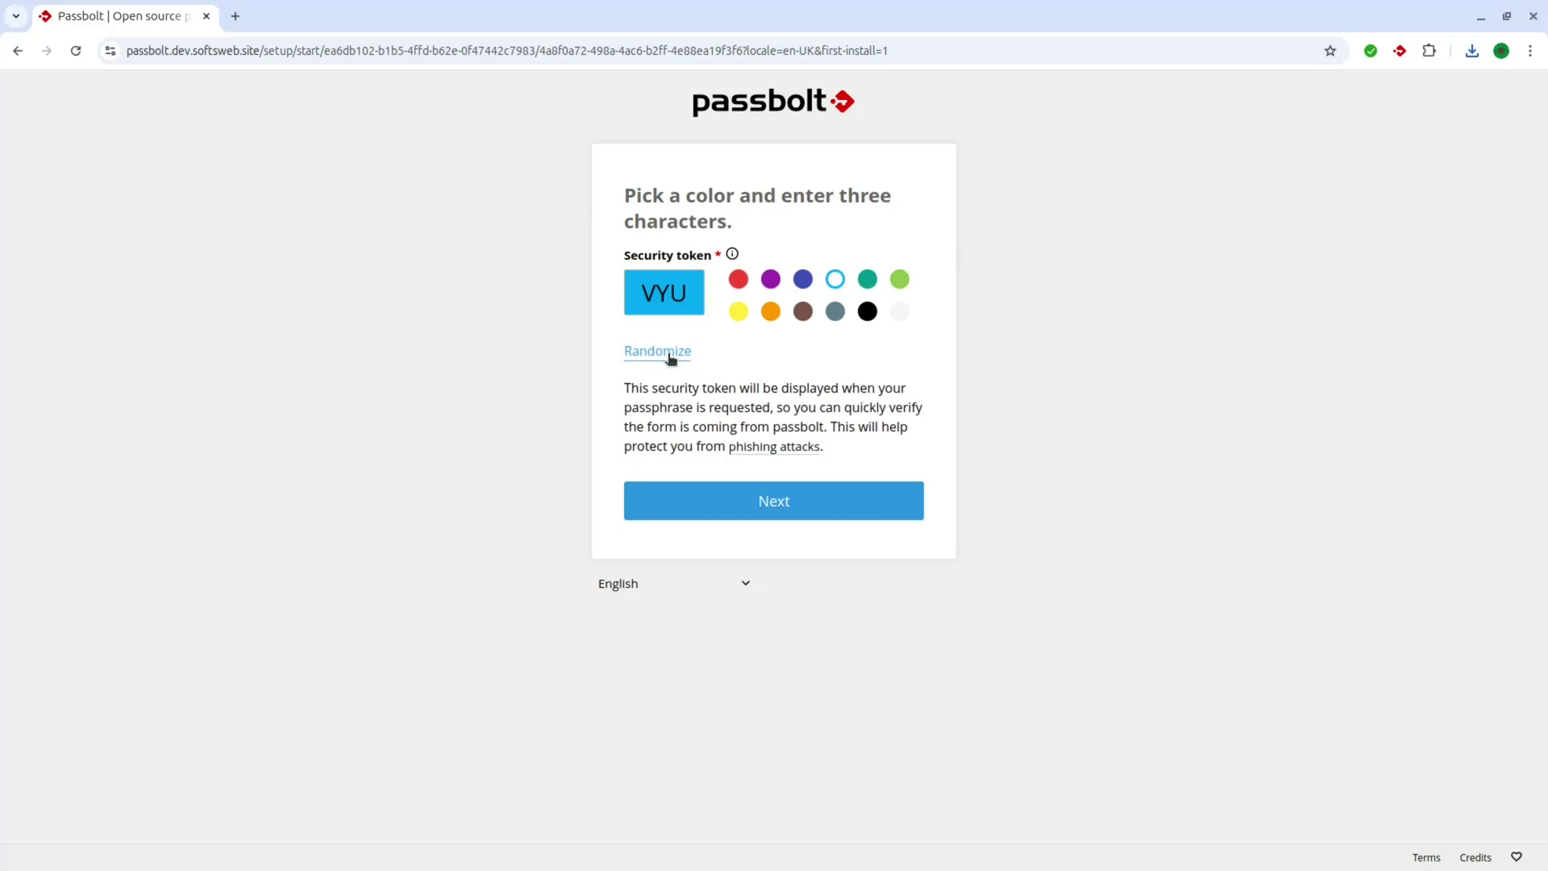
{"action": "left_click", "coordinate": [670, 355]}
{"action": "left_click", "coordinate": [671, 355]}
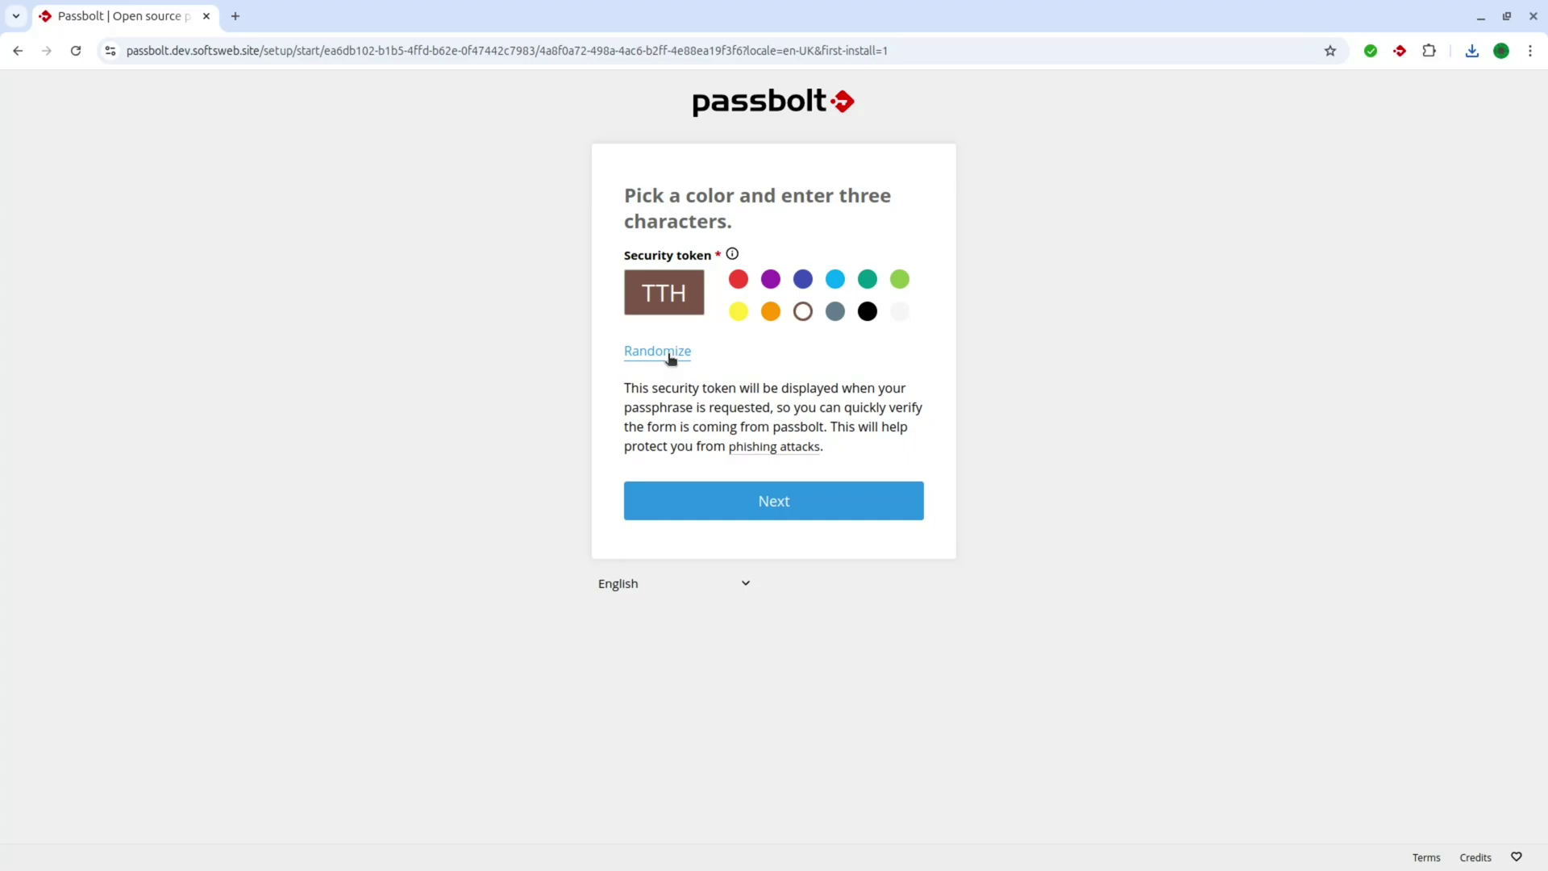
{"action": "left_click", "coordinate": [764, 514]}
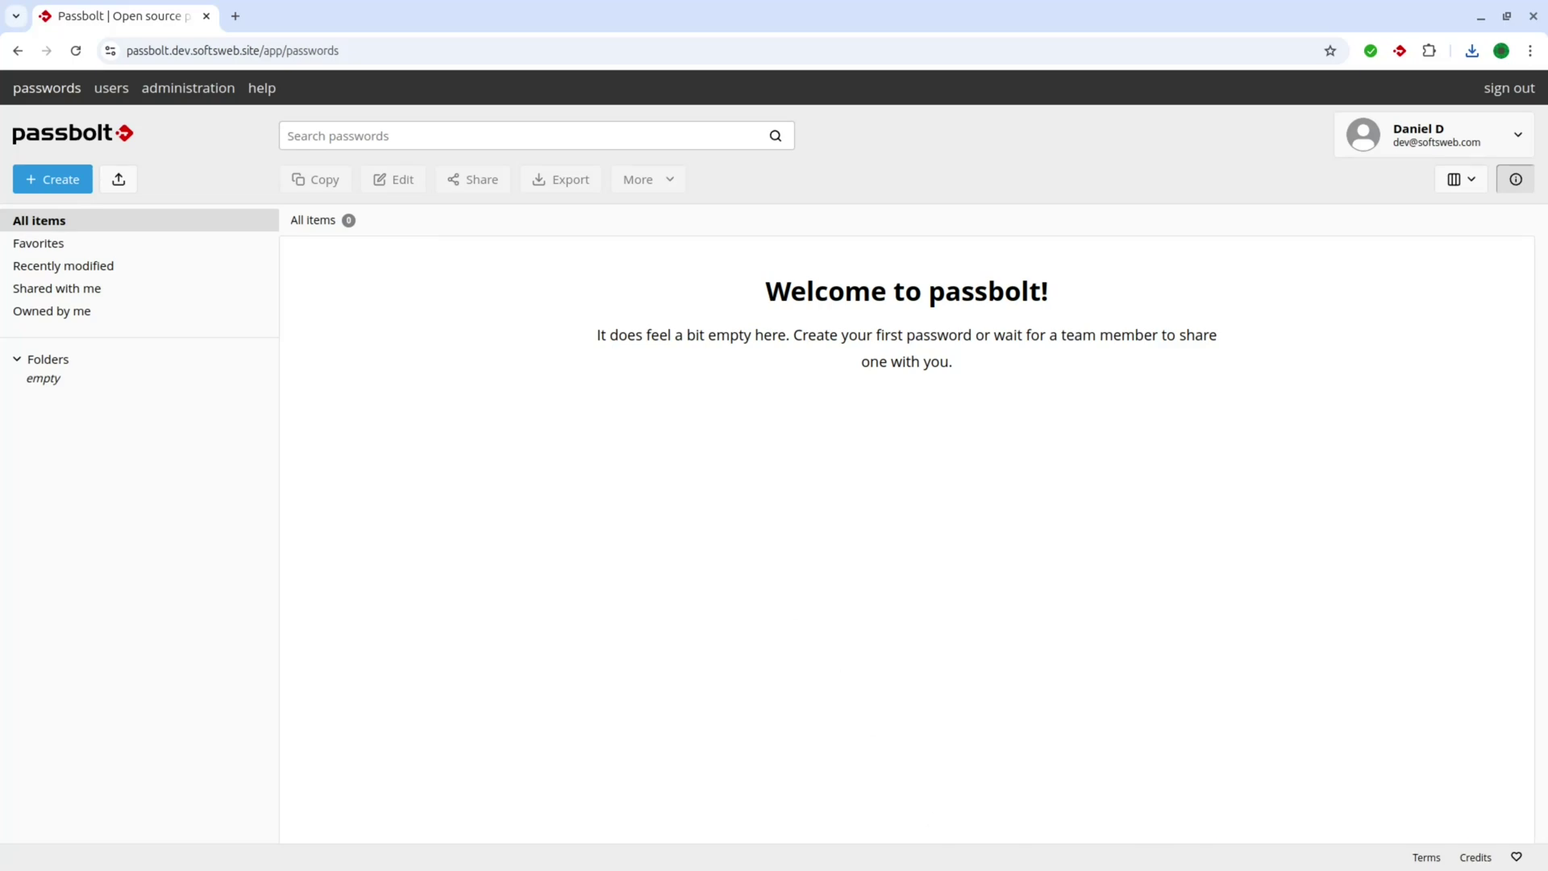
Step: Upload a profile avatar, download the private key from Keys inspector, and open Passphrase settings
{"action": "left_click", "coordinate": [1438, 132]}
{"action": "left_click", "coordinate": [1390, 185]}
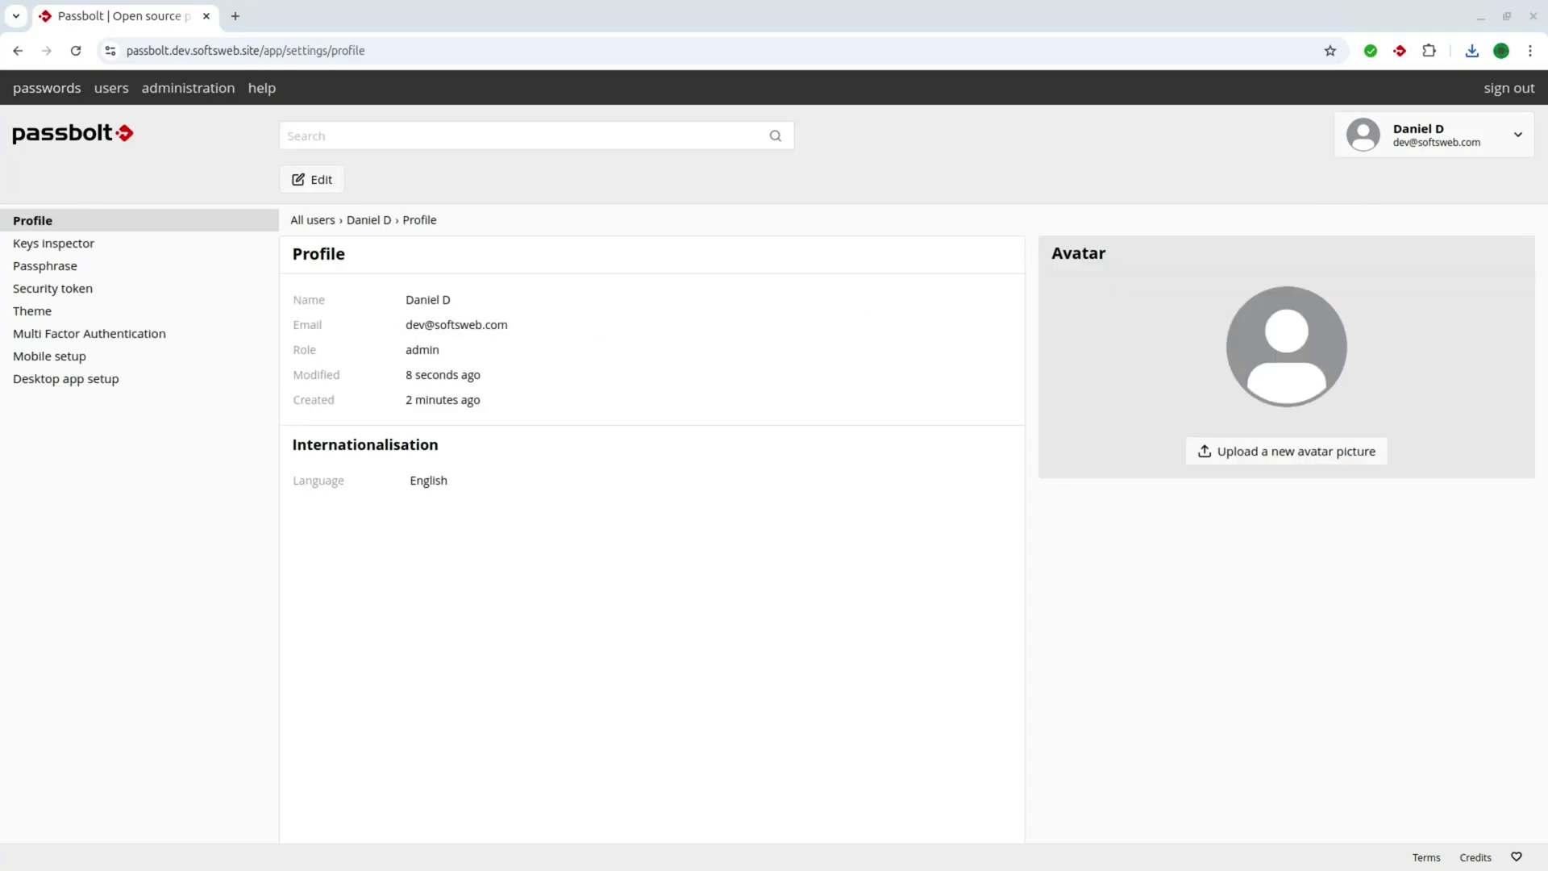
{"action": "left_click", "coordinate": [923, 251]}
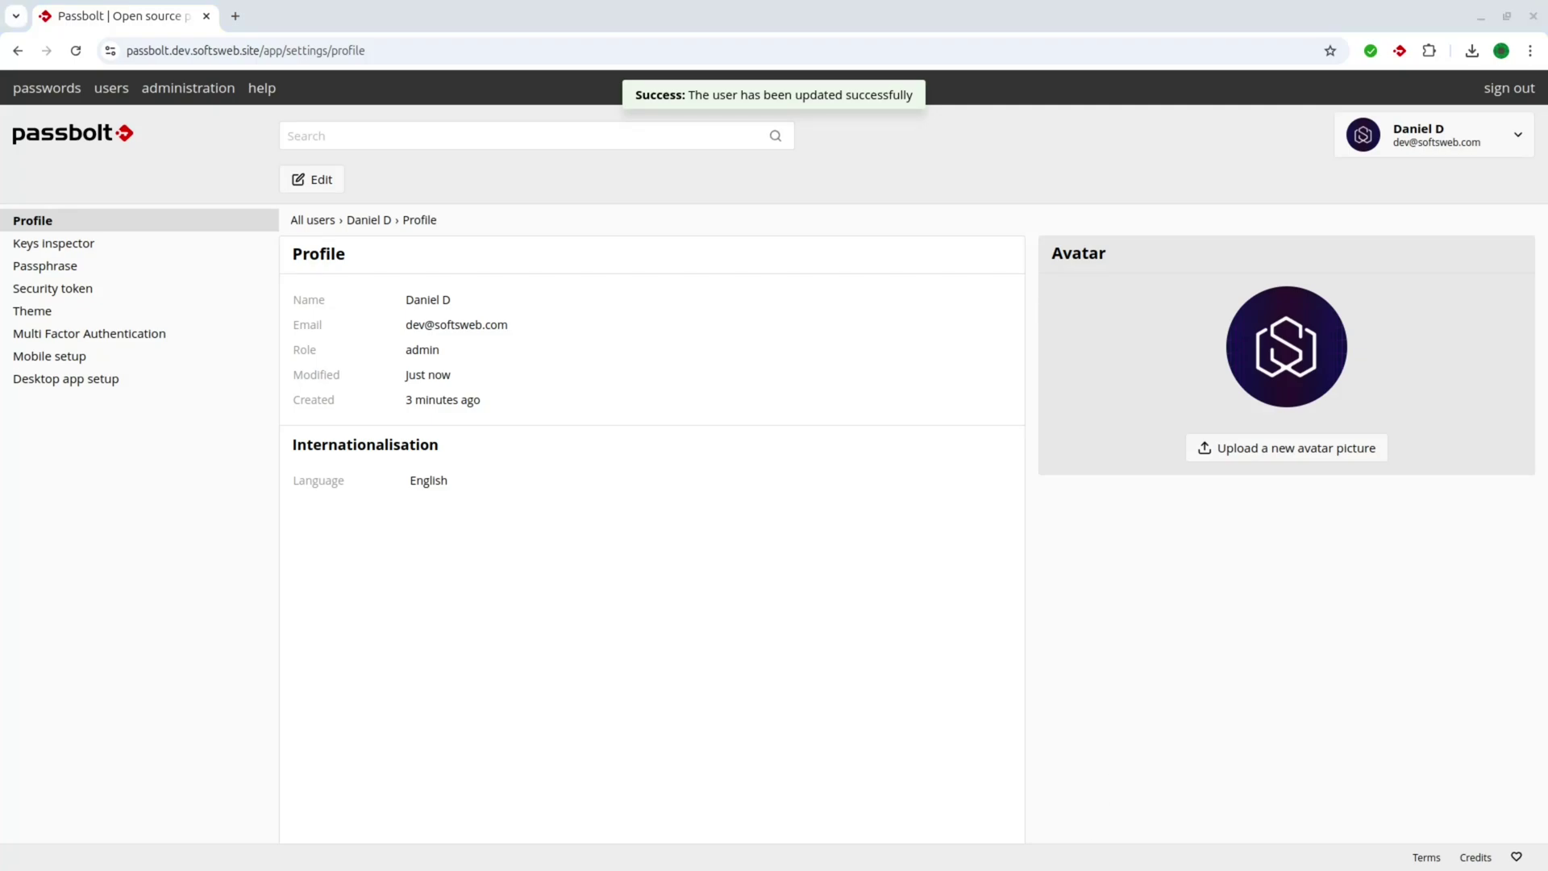
{"action": "left_click", "coordinate": [54, 243]}
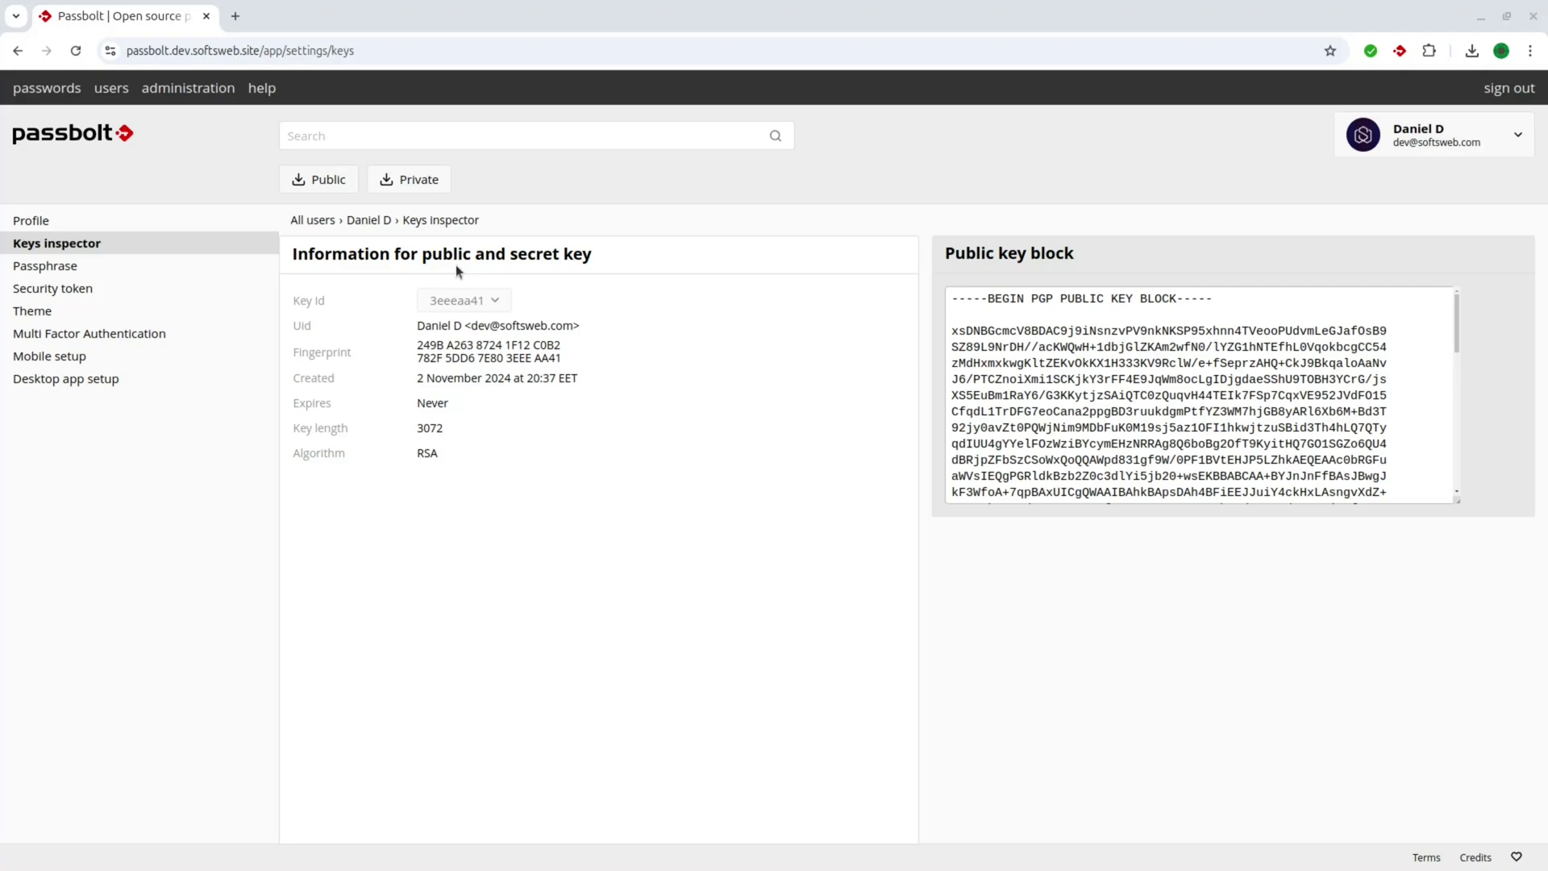
{"action": "left_click", "coordinate": [429, 183]}
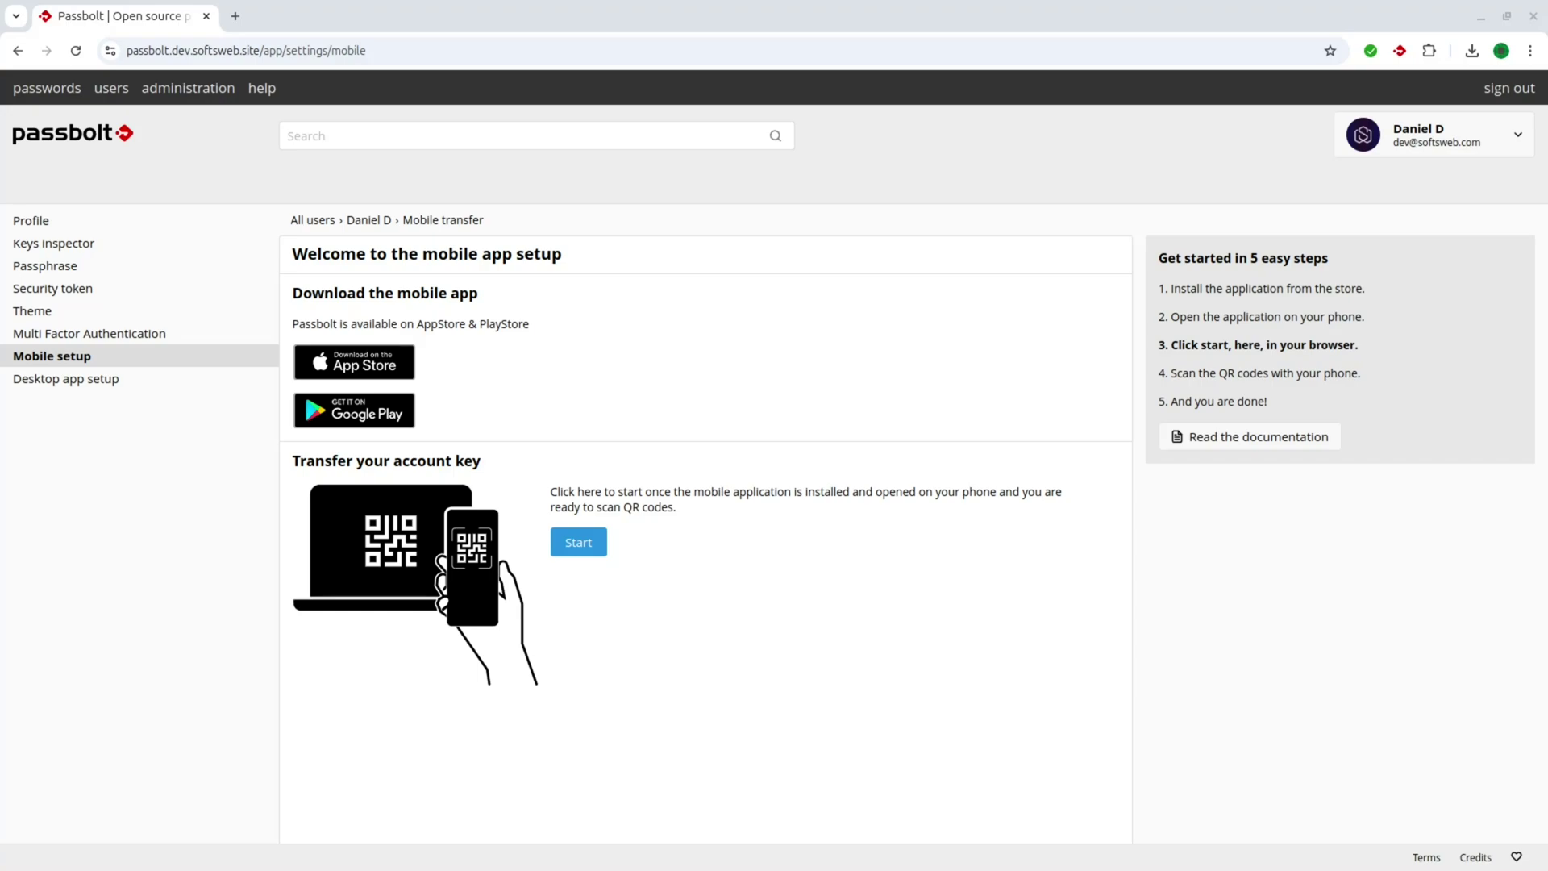
{"action": "left_click", "coordinate": [158, 266]}
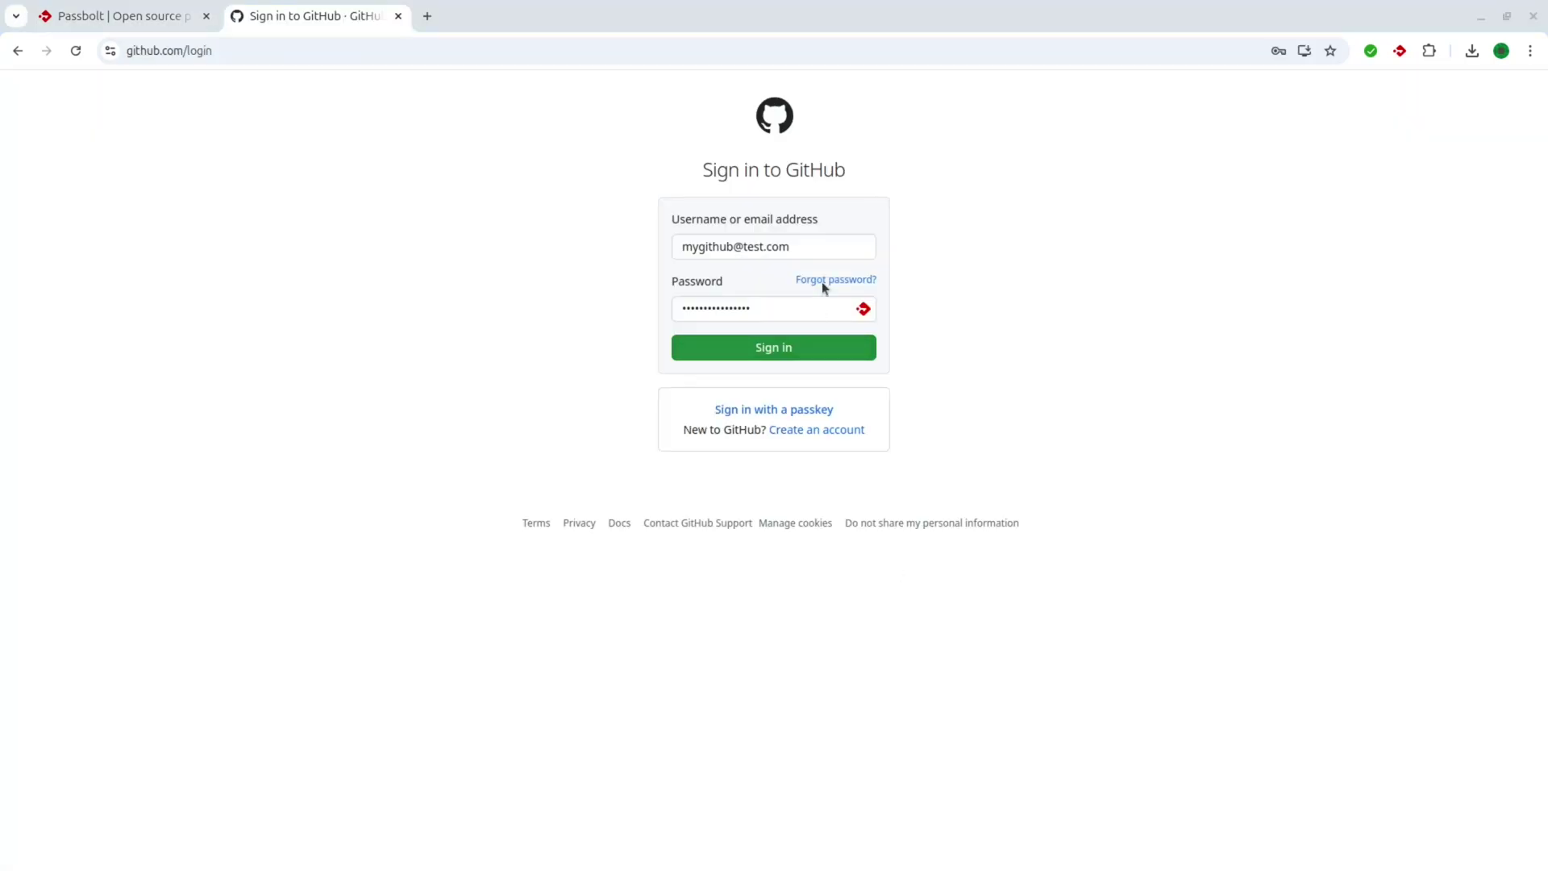
Step: Save the entered GitHub login in Passbolt as a new credential
{"action": "mouse_move", "coordinate": [837, 234]}
{"action": "left_click", "coordinate": [864, 311]}
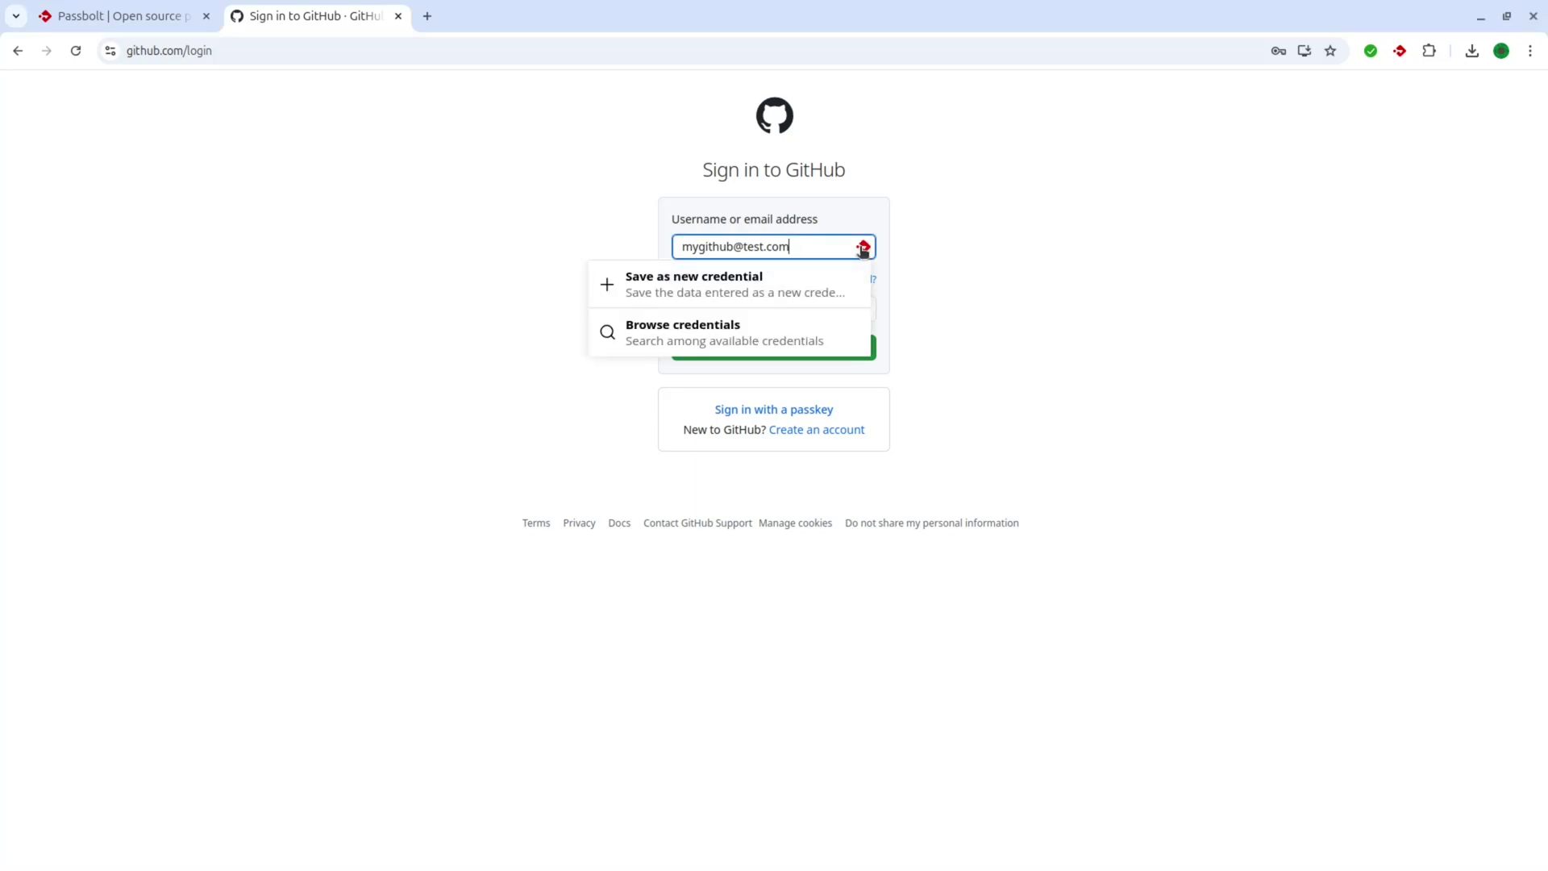
{"action": "left_click", "coordinate": [746, 287]}
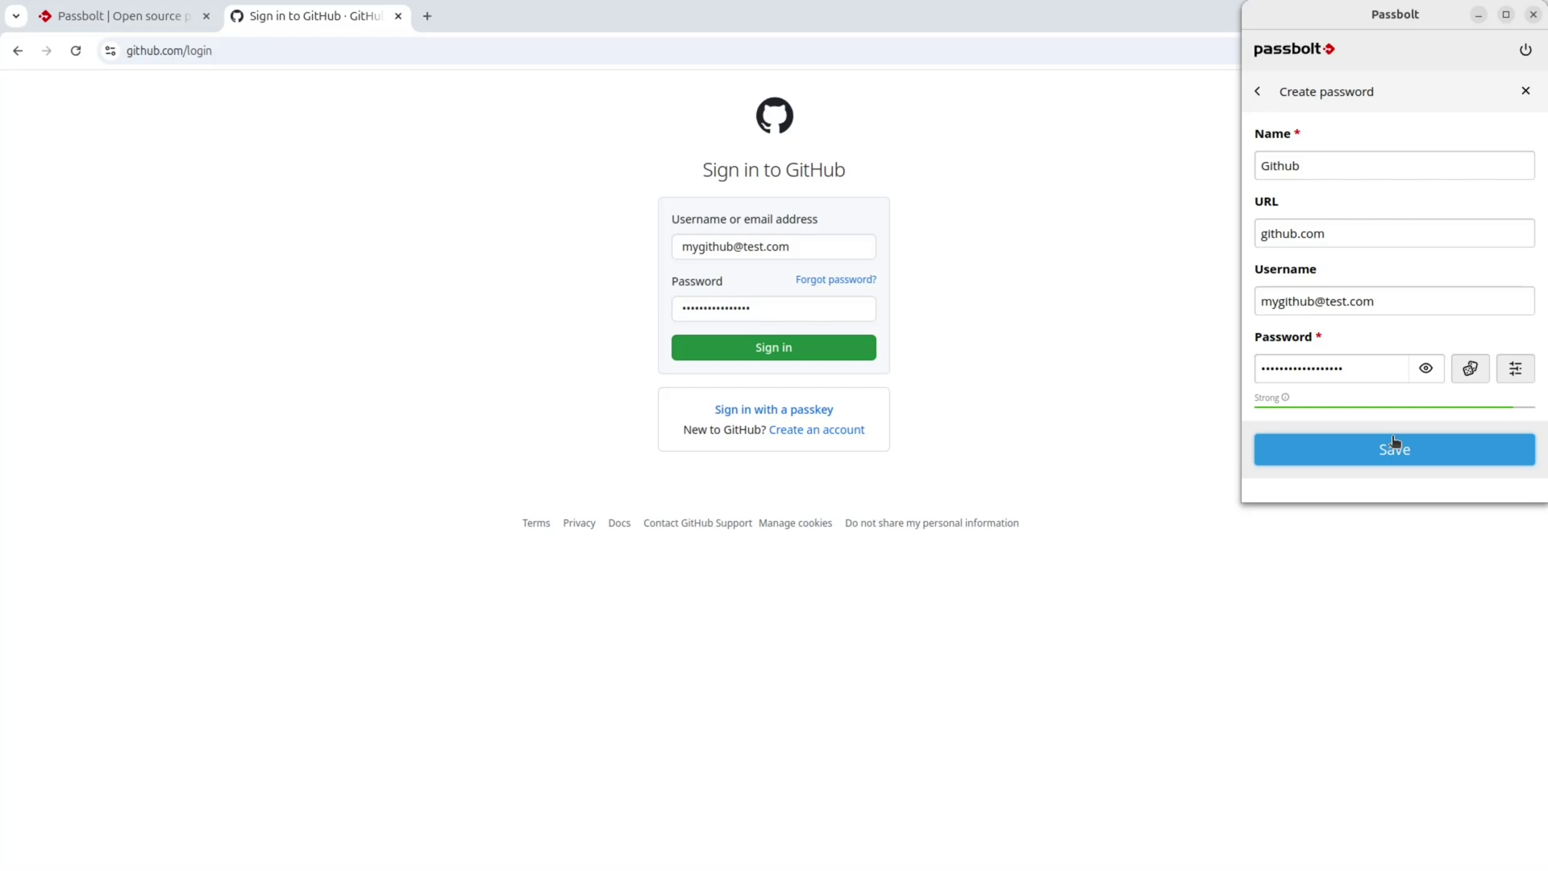
Step: Reload the GitHub sign-in page and autofill it from the saved GitHub credential
{"action": "left_click", "coordinate": [76, 51]}
{"action": "left_click", "coordinate": [866, 248]}
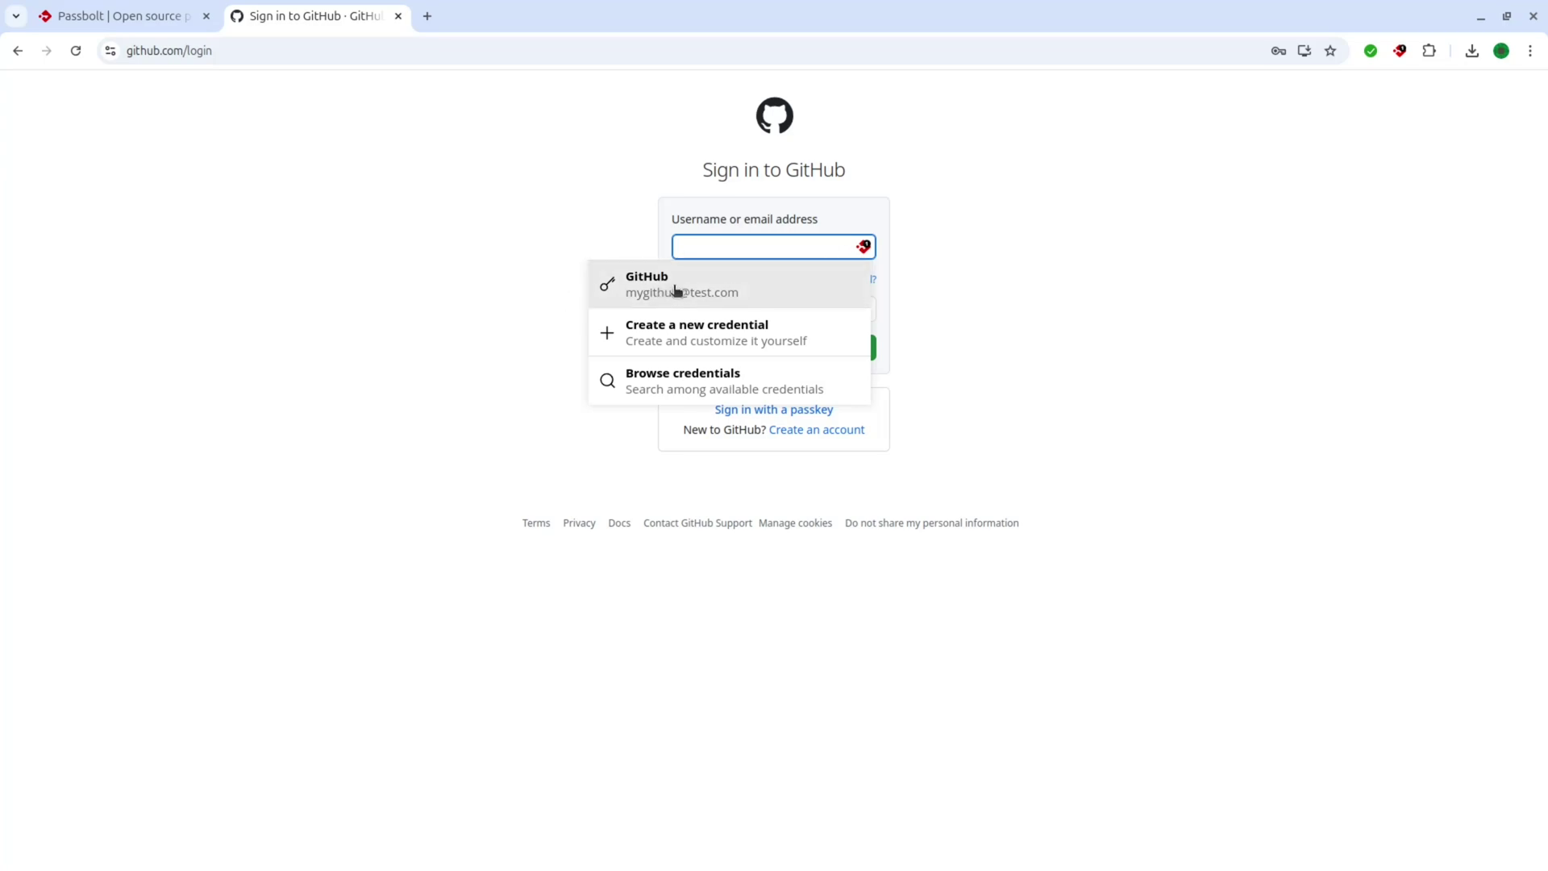
{"action": "left_click", "coordinate": [728, 292]}
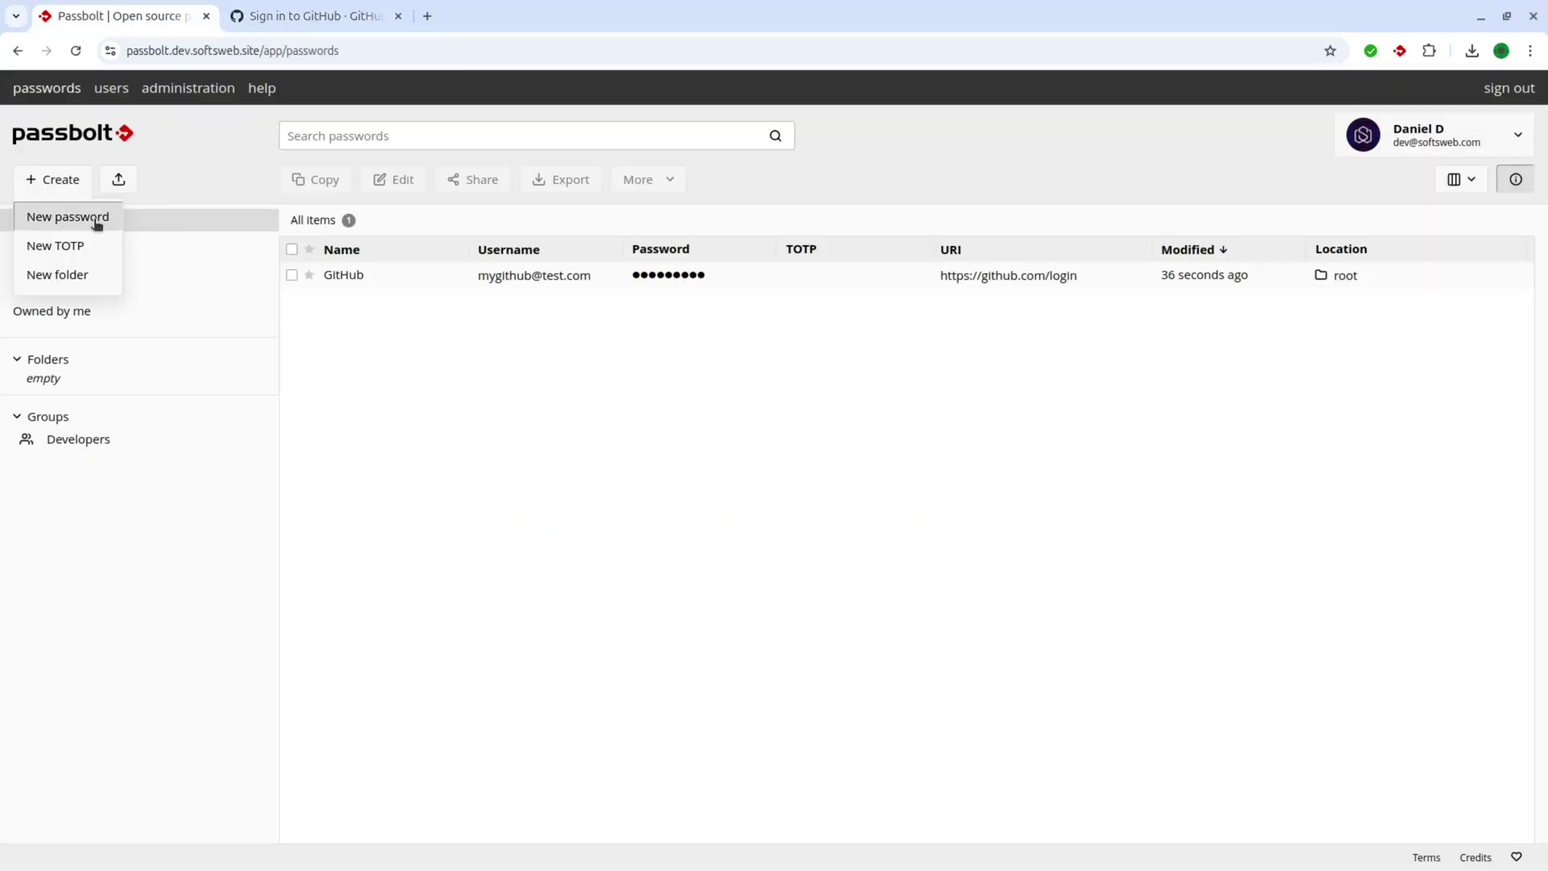
Step: Create a new Passbolt password entry named Test and view its sharing details
{"action": "left_click", "coordinate": [97, 221]}
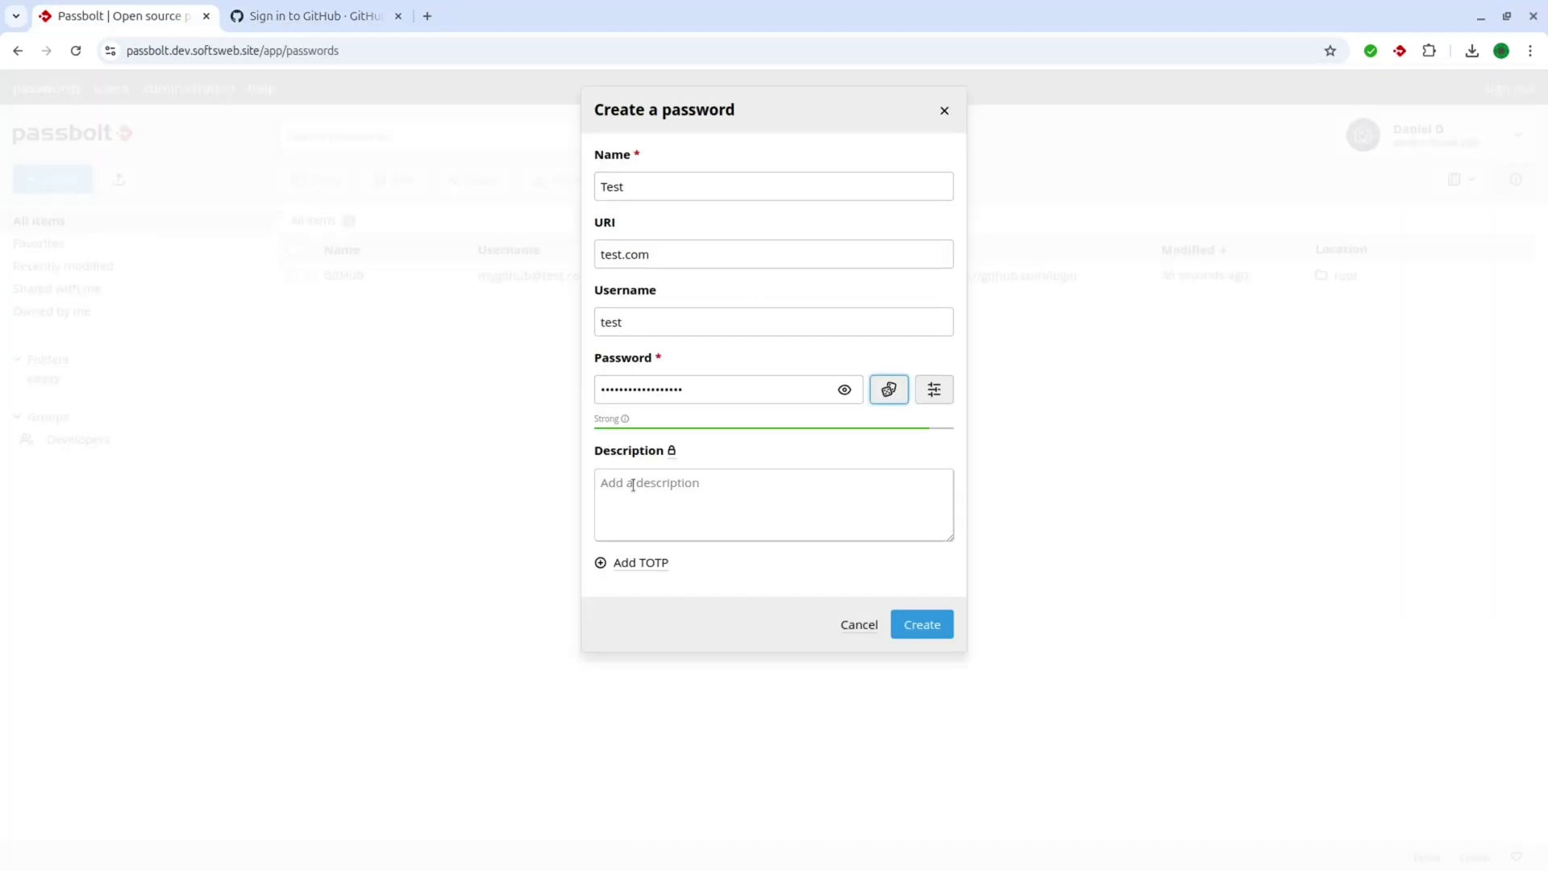
{"action": "left_click", "coordinate": [922, 623]}
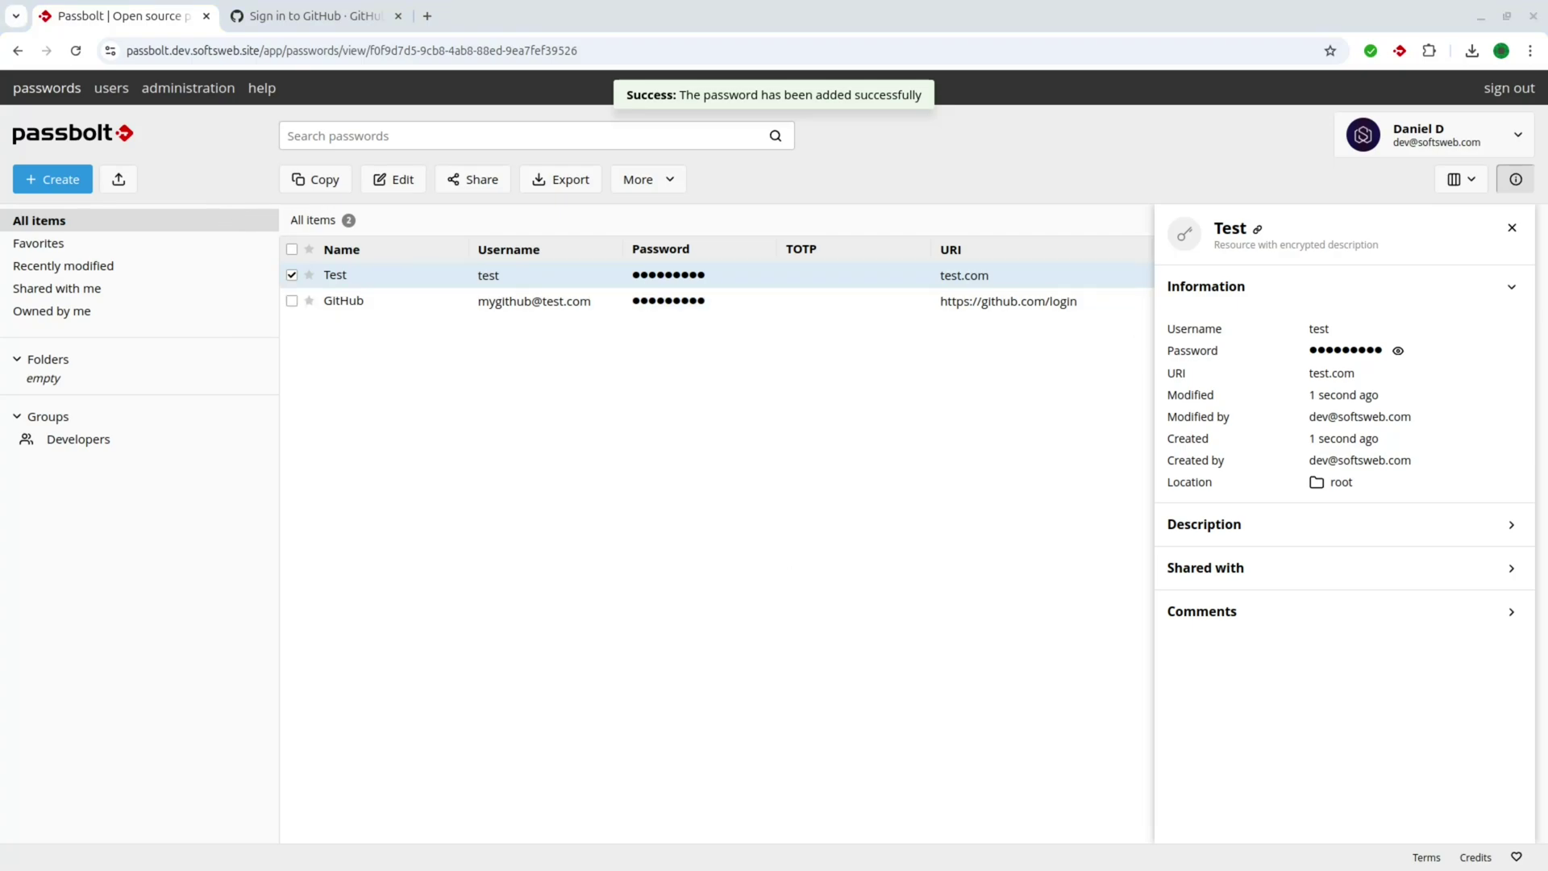
{"action": "left_click", "coordinate": [1492, 569]}
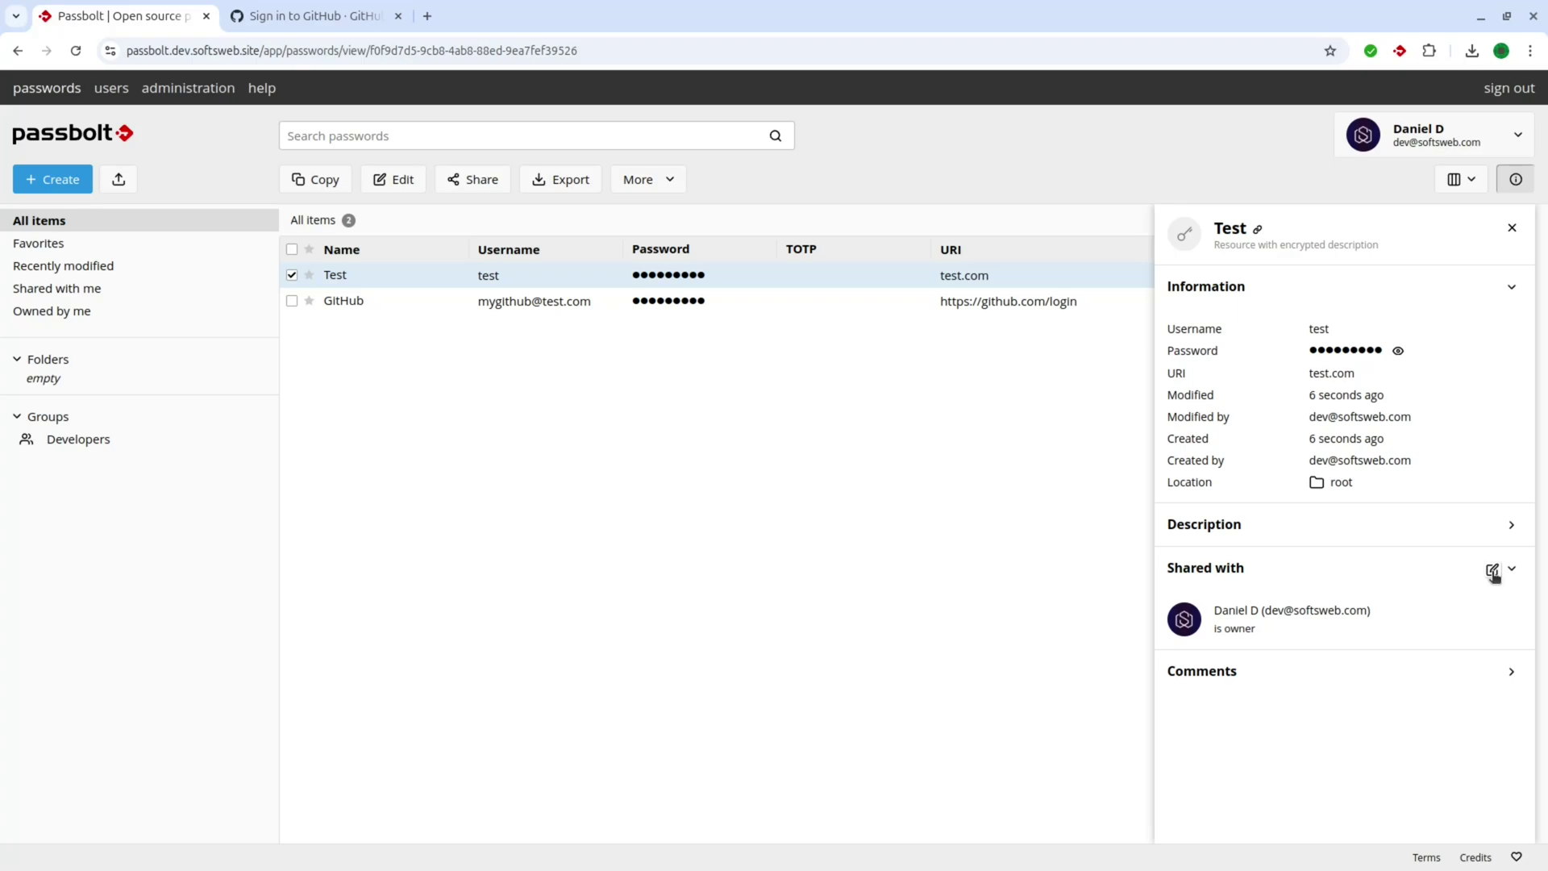
Step: Share the Test entry with the Developers group at 'can read' and save
{"action": "left_click", "coordinate": [1492, 571]}
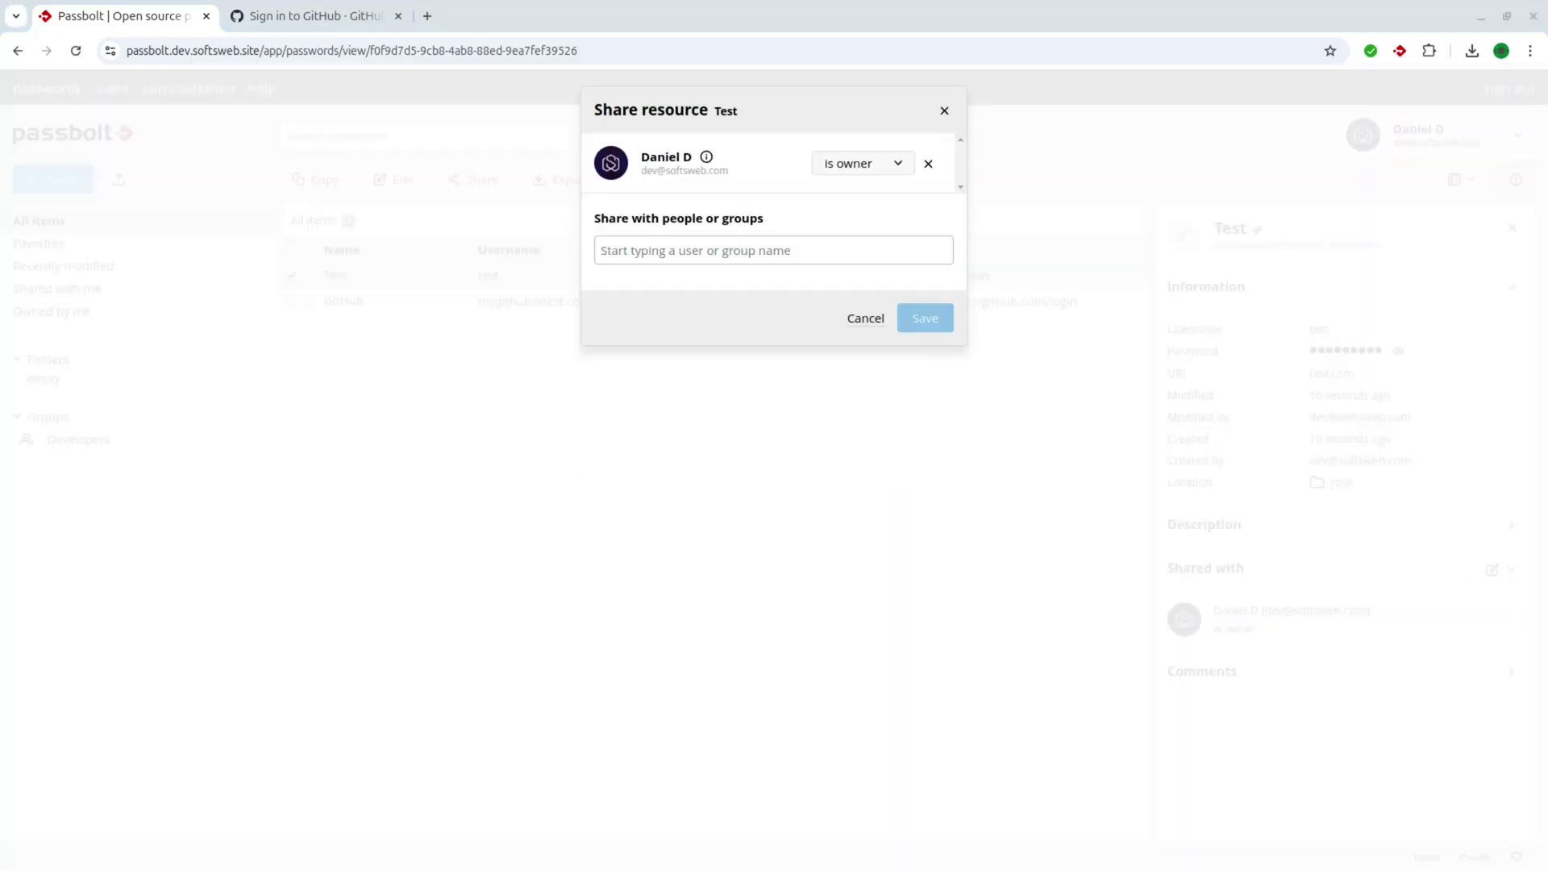
{"action": "left_click", "coordinate": [730, 250]}
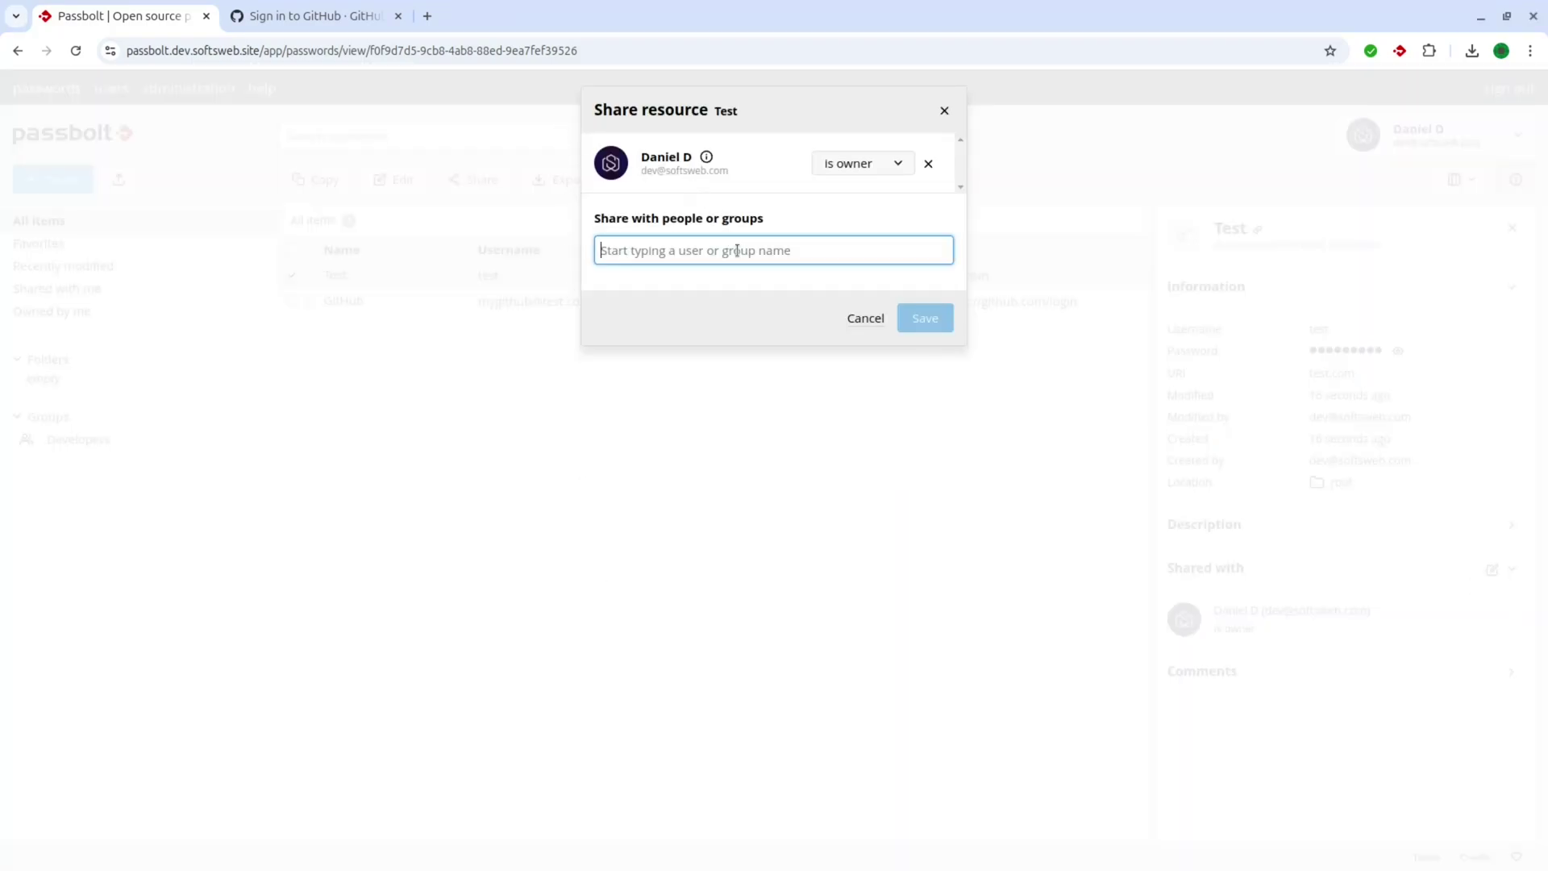
{"action": "type", "text": "De"}
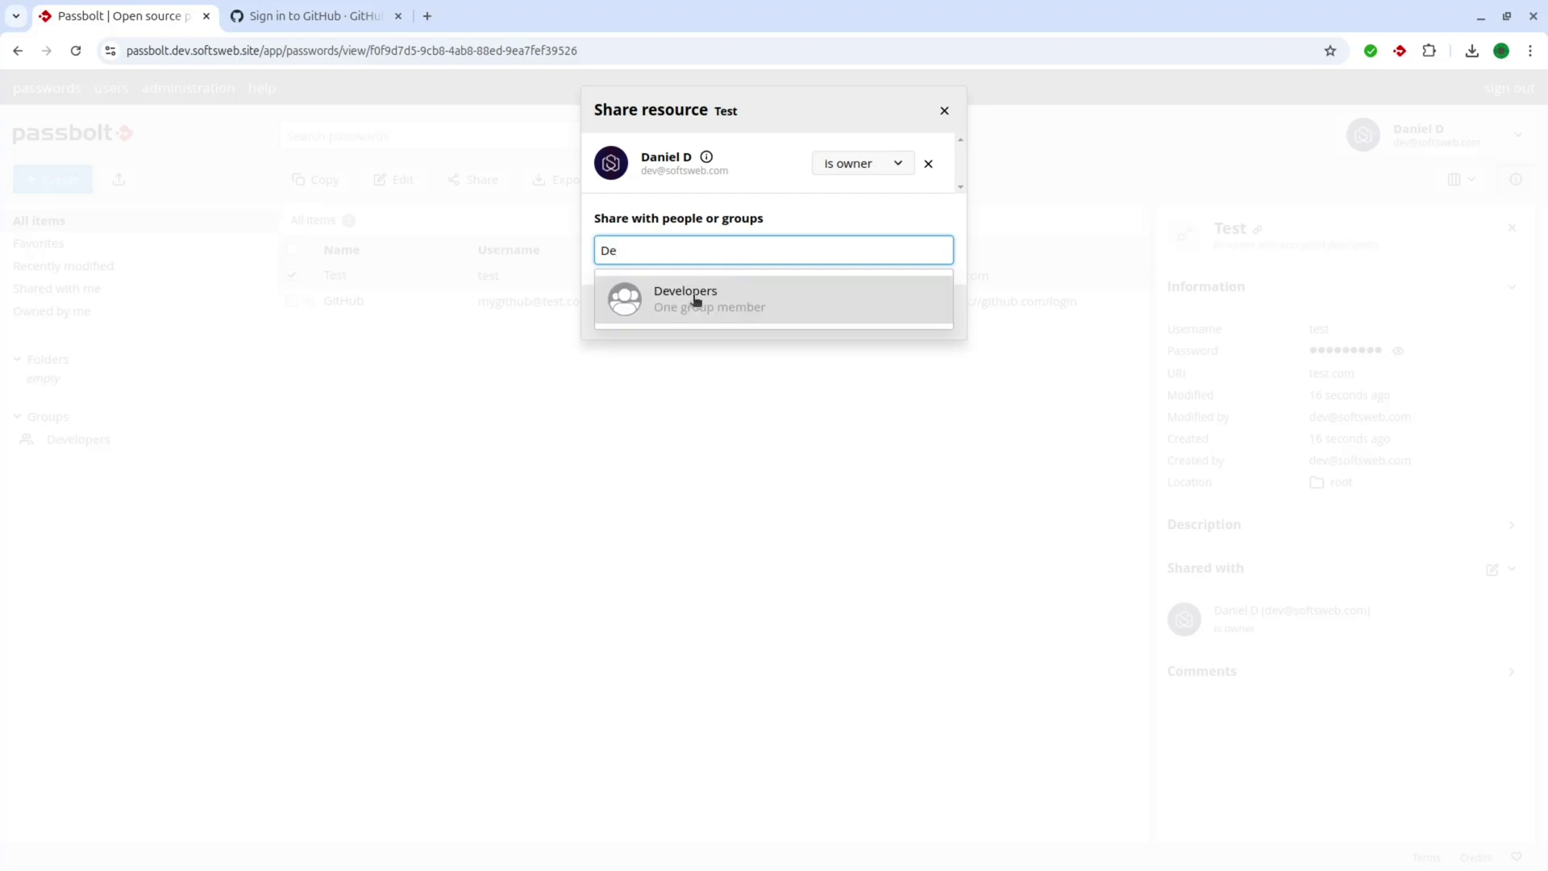
{"action": "left_click", "coordinate": [743, 302]}
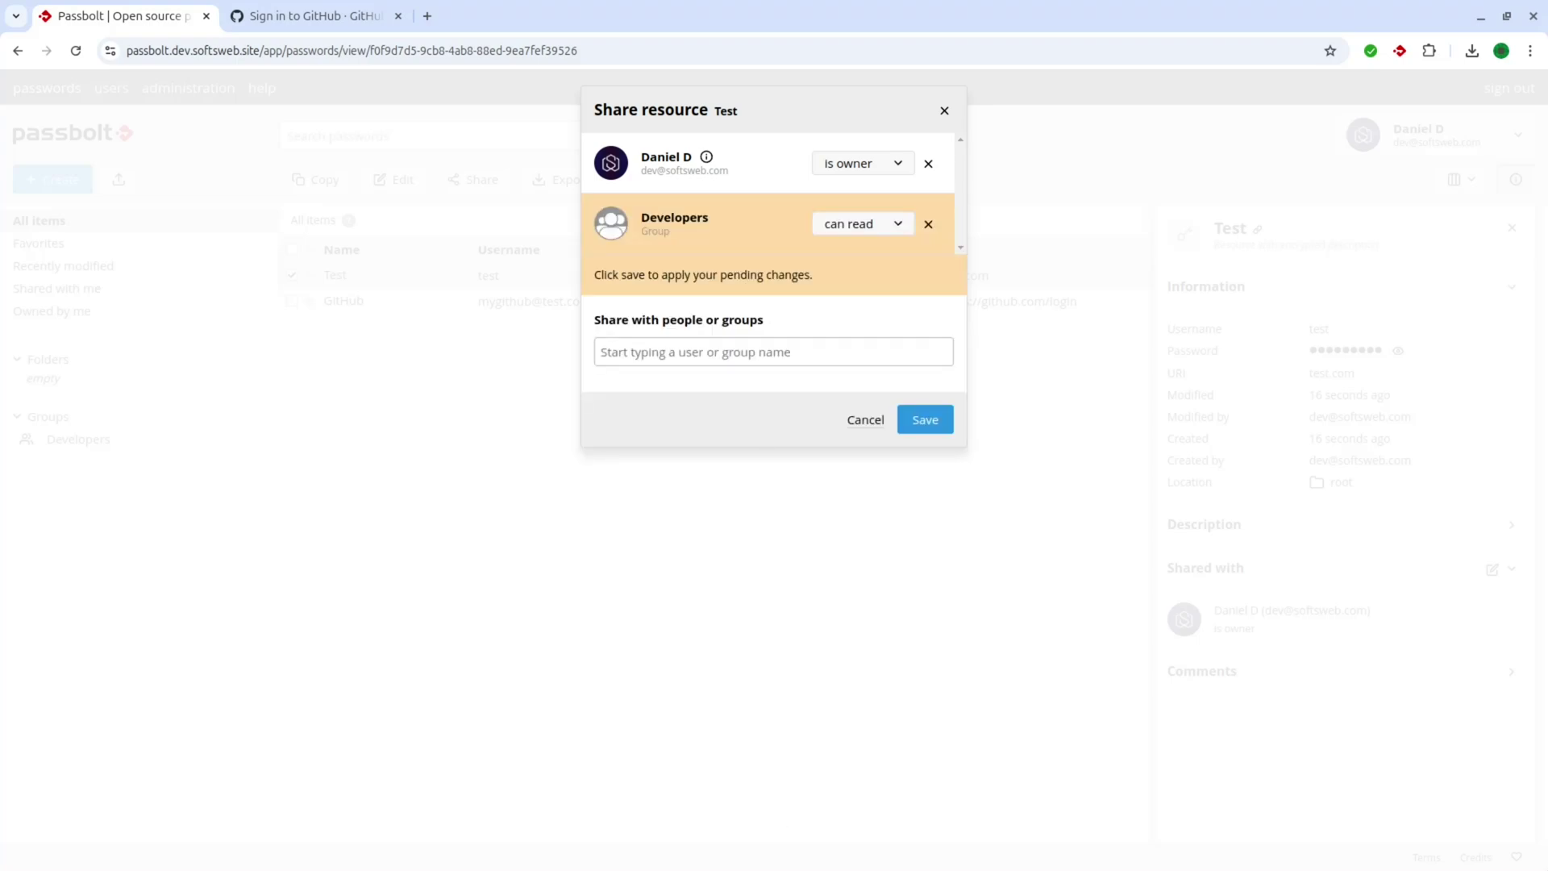
{"action": "left_click", "coordinate": [869, 225]}
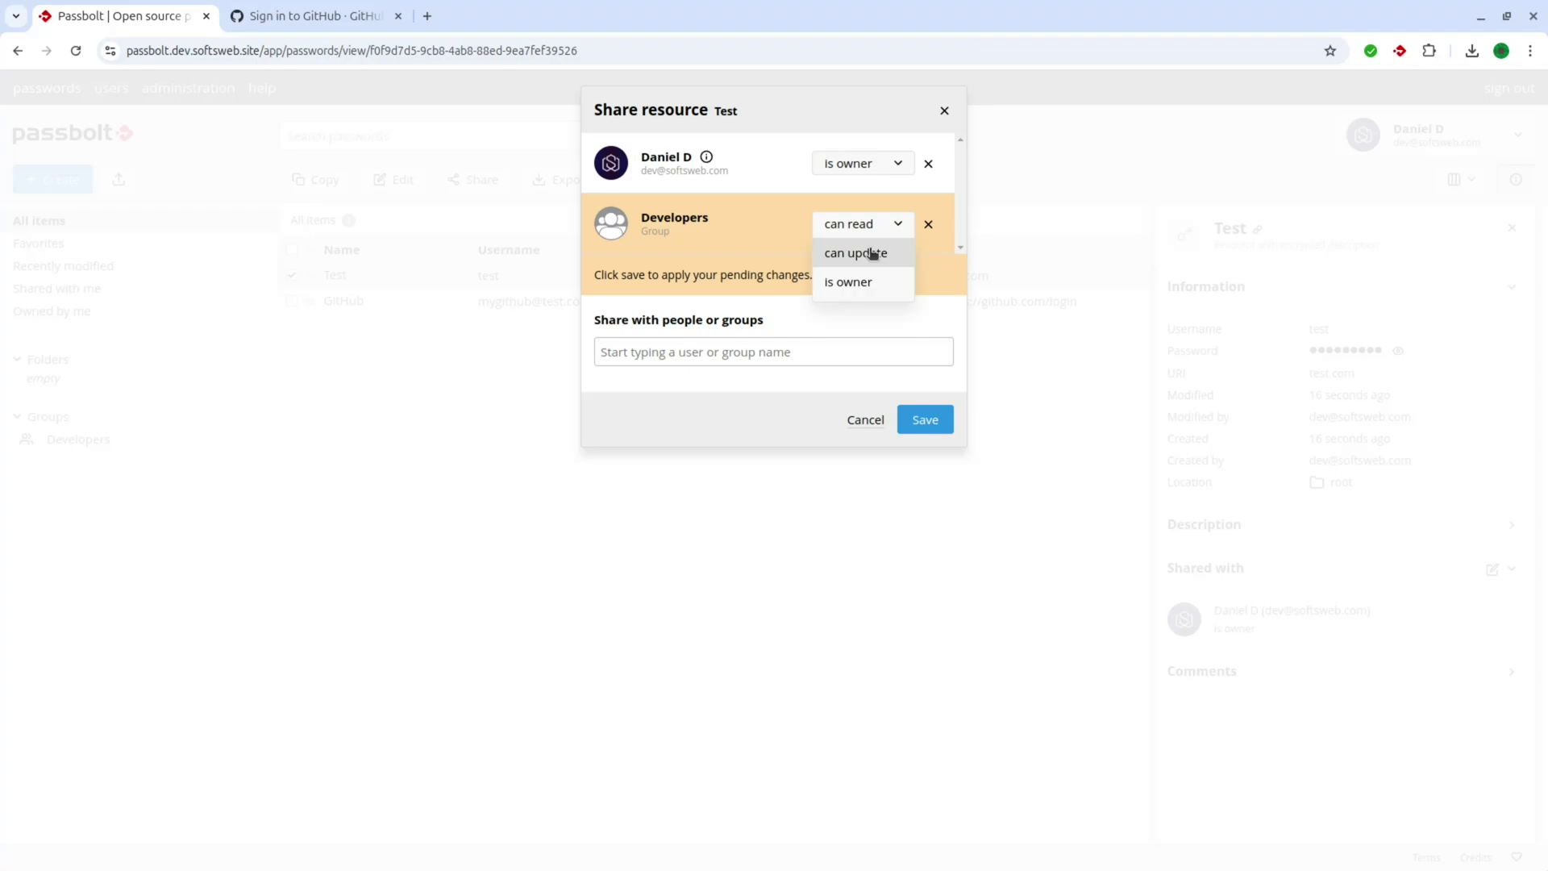
{"action": "left_click", "coordinate": [803, 397]}
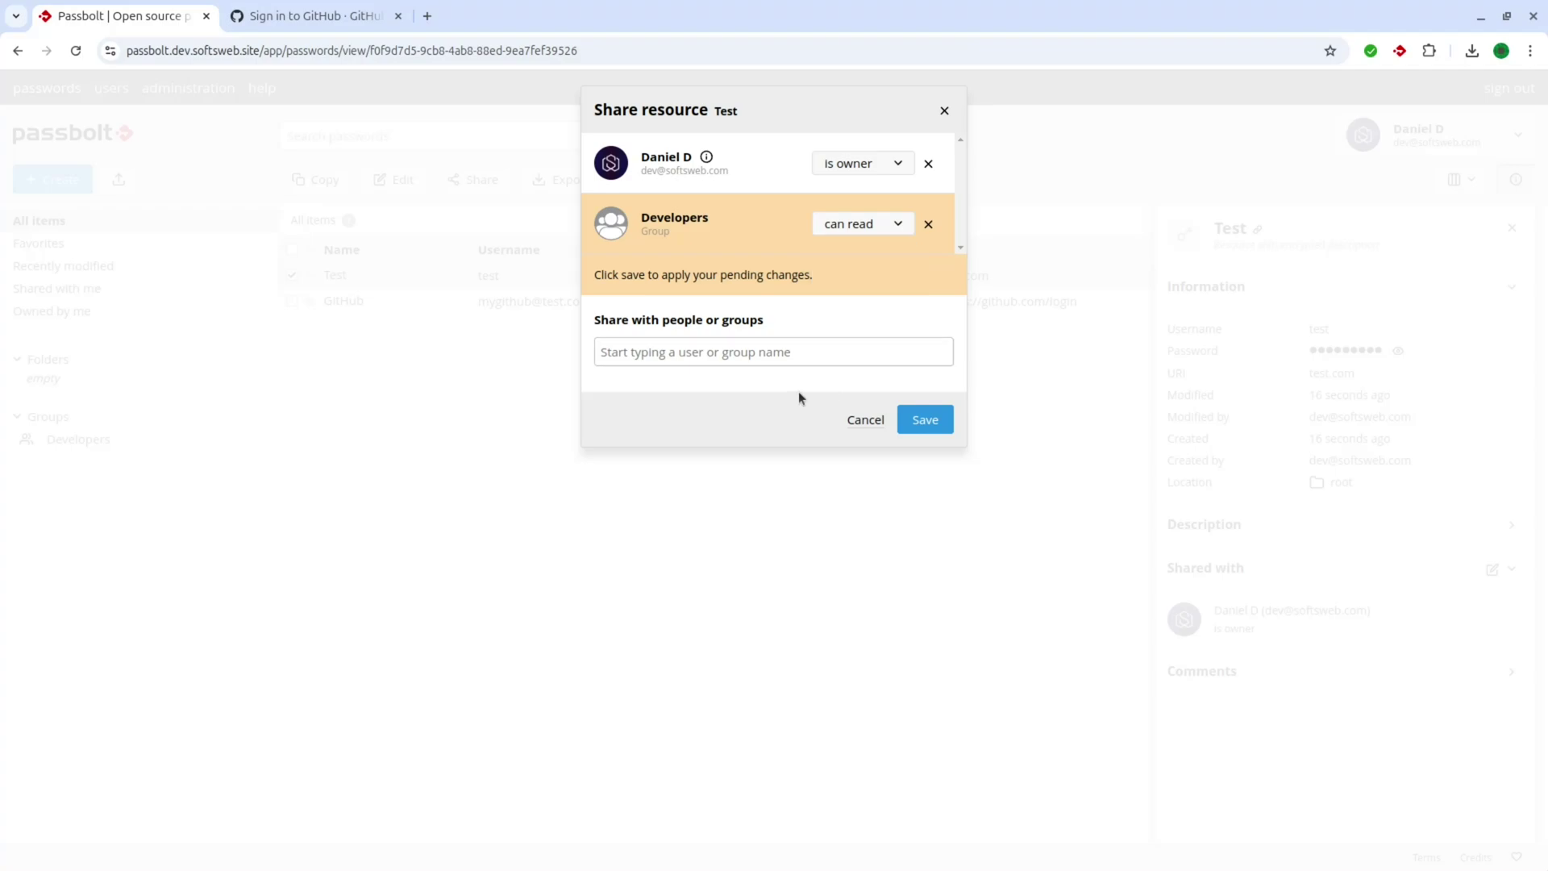
{"action": "left_click", "coordinate": [925, 418]}
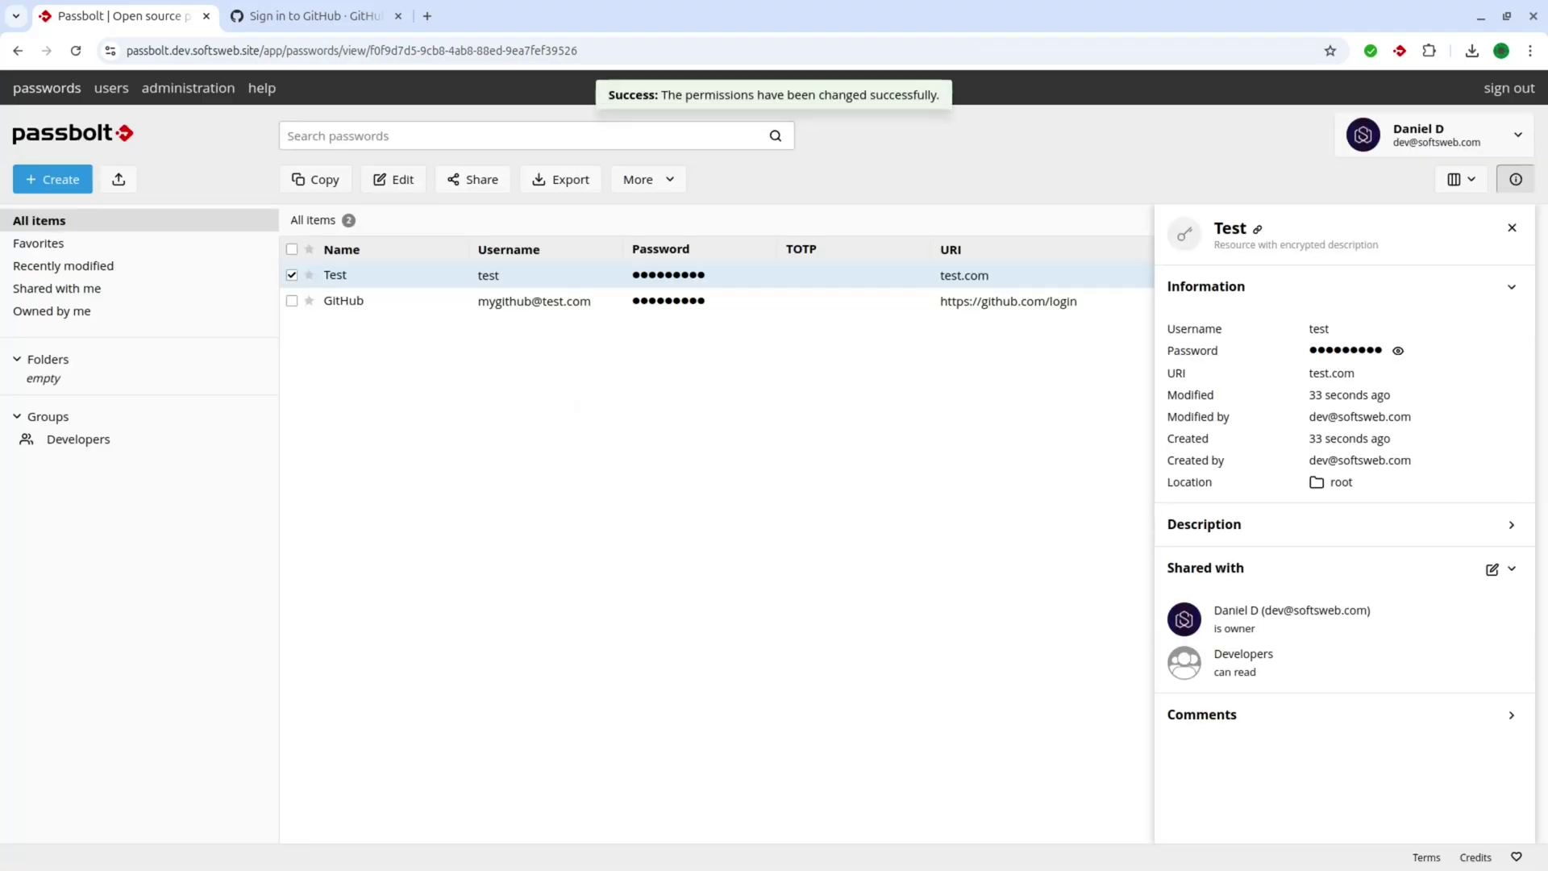